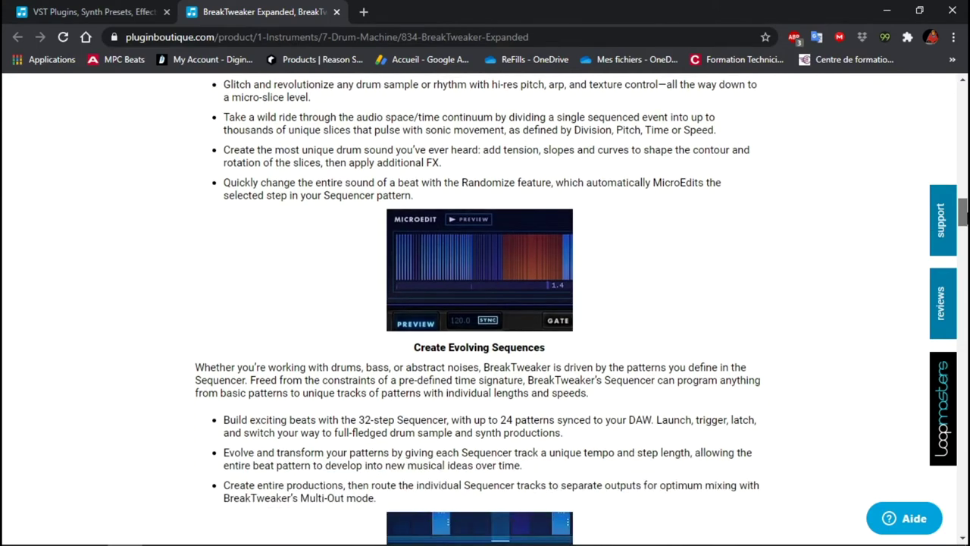
# Examine the BreakTweaker Expanded product page, covering its features, included expansions, system requirements, plugin formats and supported hosts.
pyautogui.scroll(-6, 485, 303)
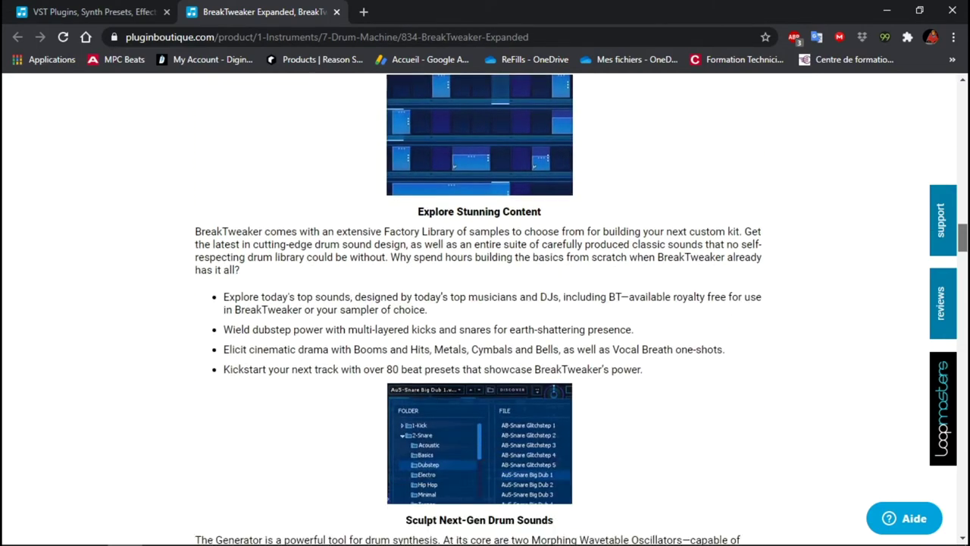
pyautogui.scroll(-2, 485, 303)
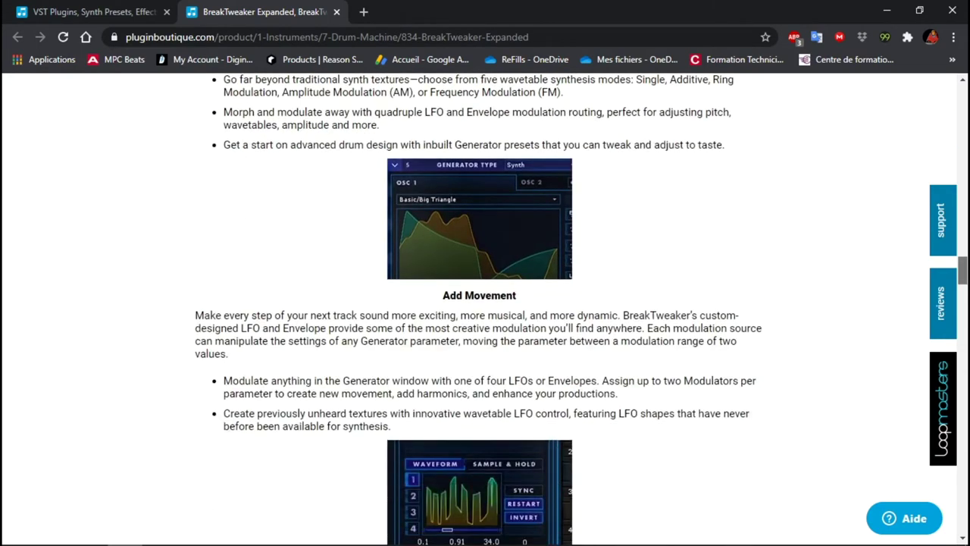
pyautogui.scroll(-6, 485, 303)
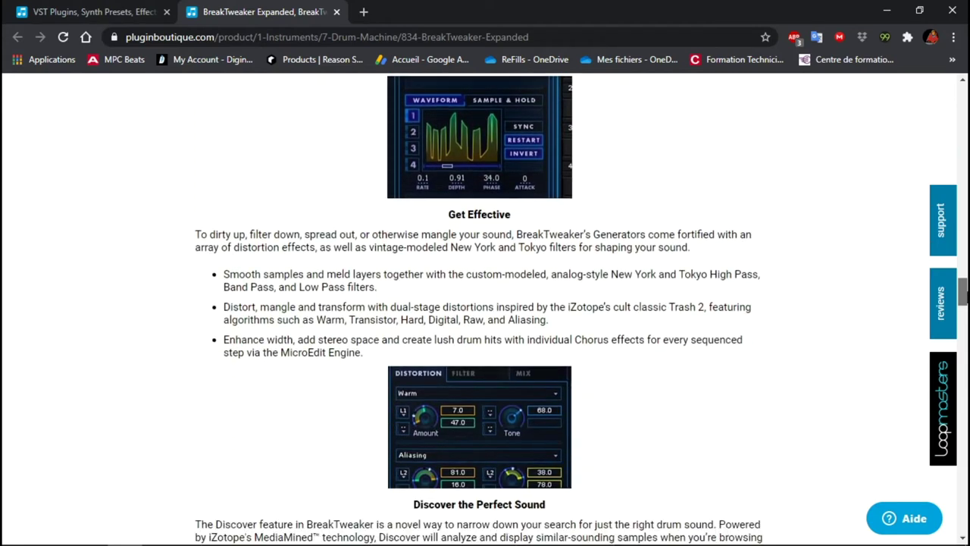
pyautogui.scroll(-1, 485, 304)
pyautogui.scroll(-9, 485, 303)
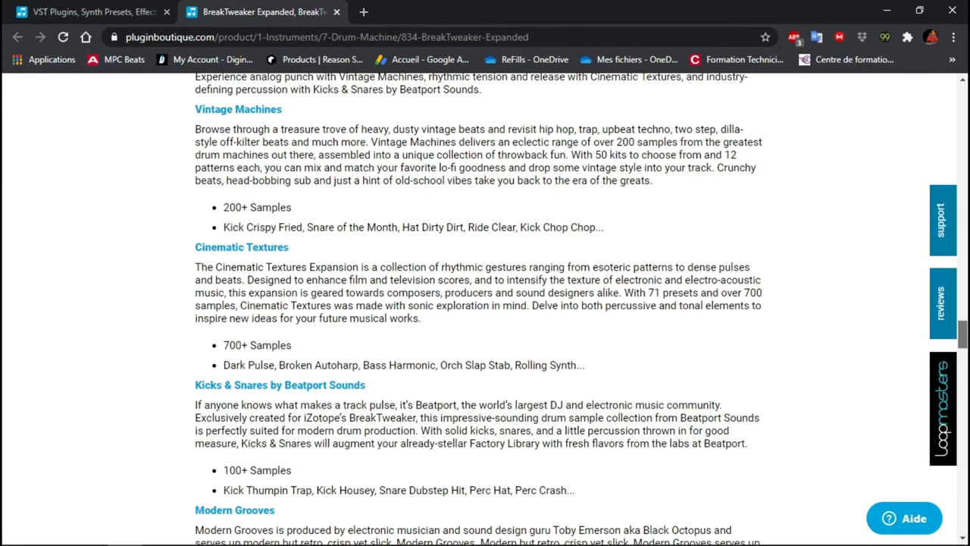
pyautogui.scroll(-6, 485, 303)
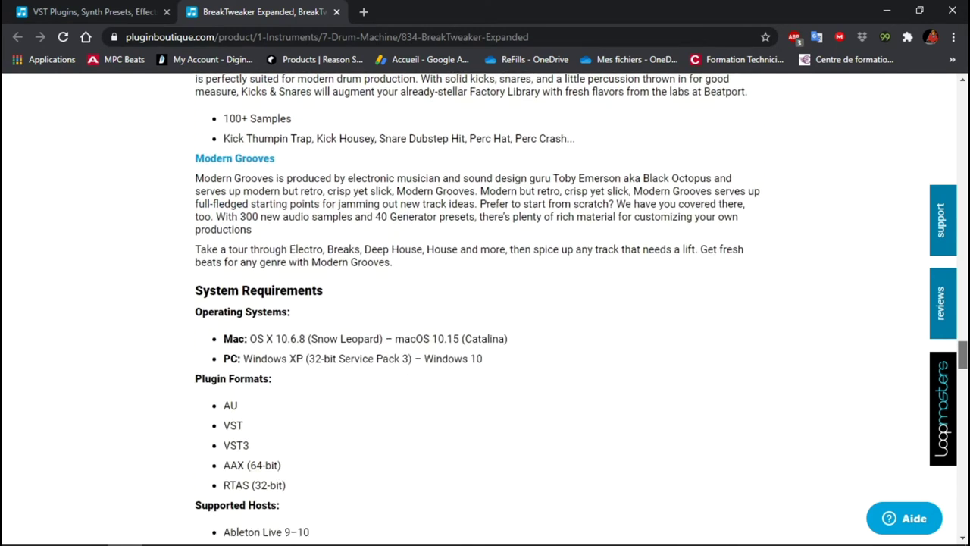
pyautogui.scroll(-1, 485, 303)
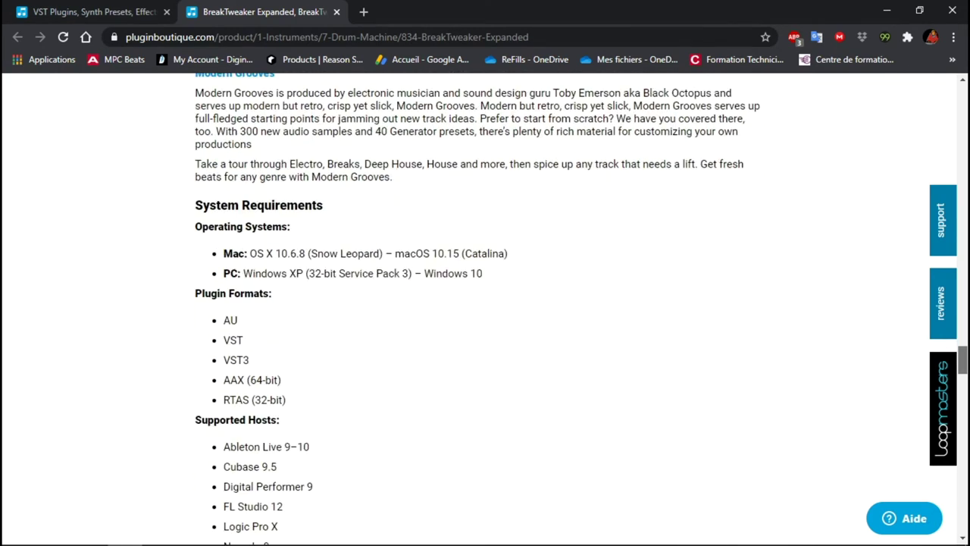
pyautogui.moveTo(963, 364); pyautogui.dragTo(943, 106)
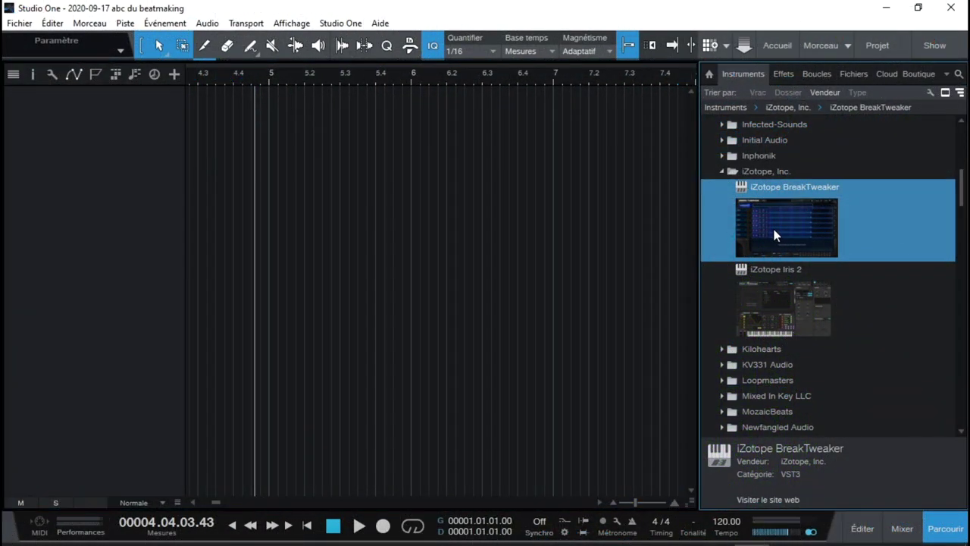
# Switch to Studio One and load iZotope BreakTweaker as an instrument on a new track in the arrangement.
pyautogui.moveTo(773, 225); pyautogui.dragTo(433, 172)
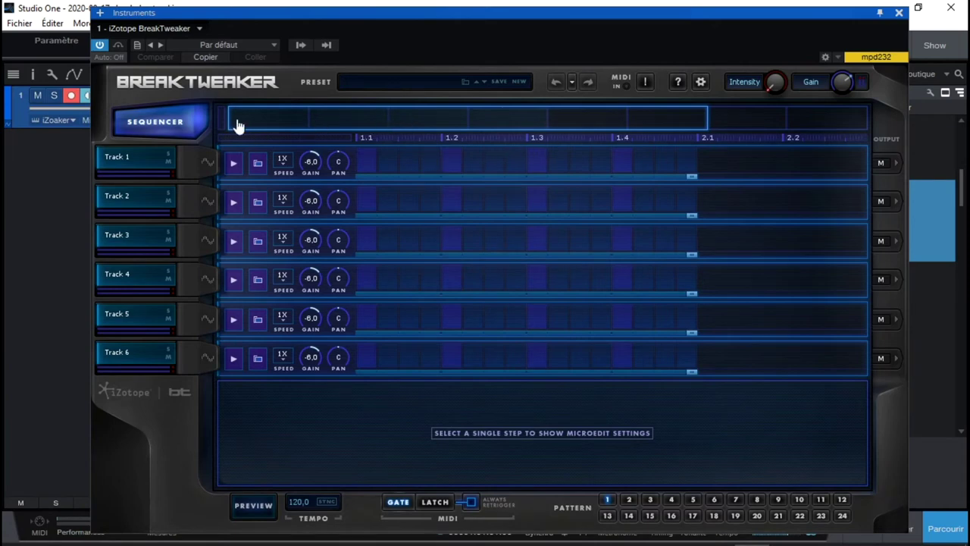
# Browse the Demo, Dubstep and Hip Hop preset categories, and examine the plug-in's general options without changing them.
pyautogui.click(415, 77)
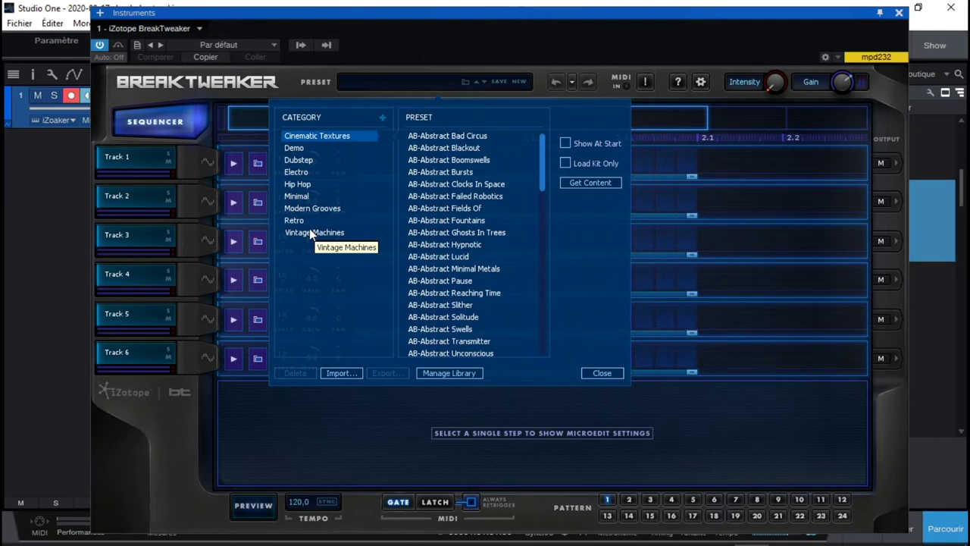
pyautogui.click(293, 149)
pyautogui.click(294, 161)
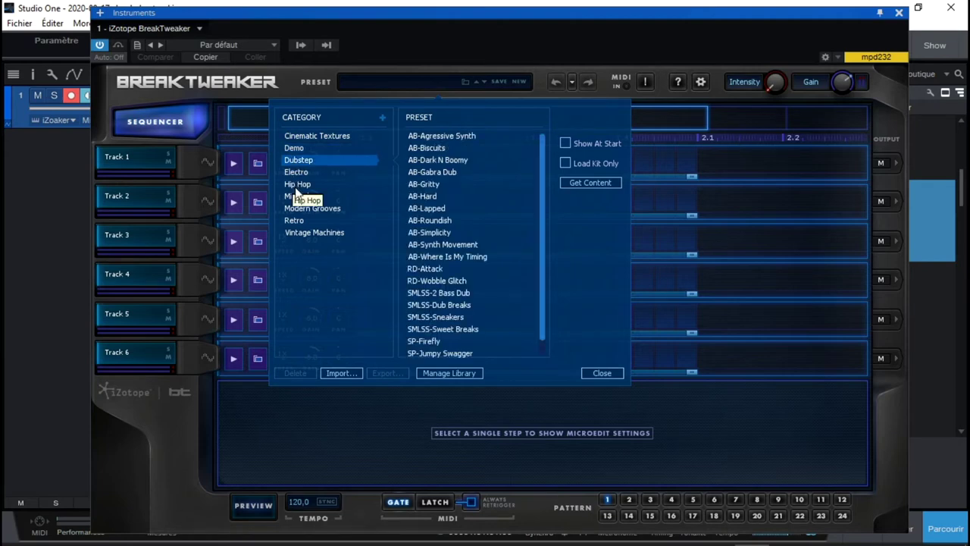
pyautogui.click(296, 186)
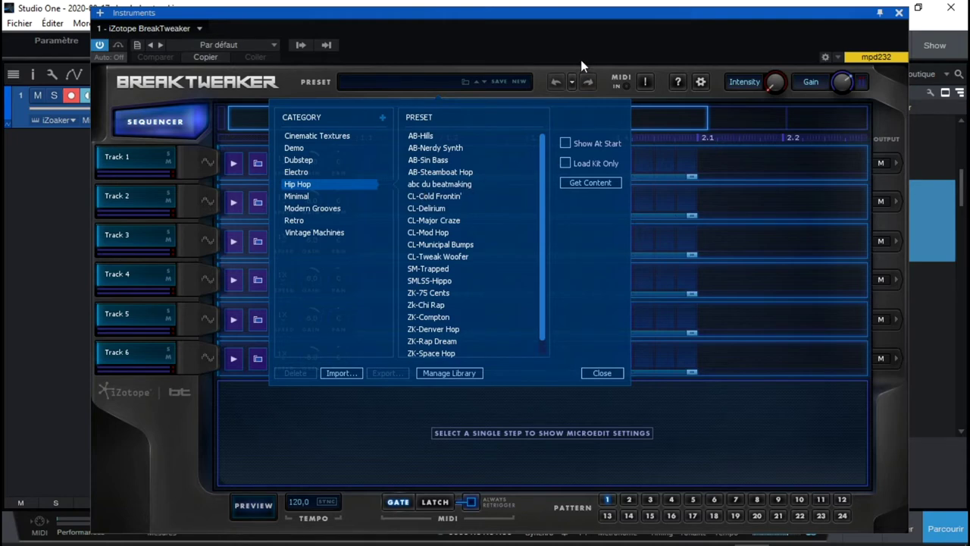
pyautogui.click(601, 373)
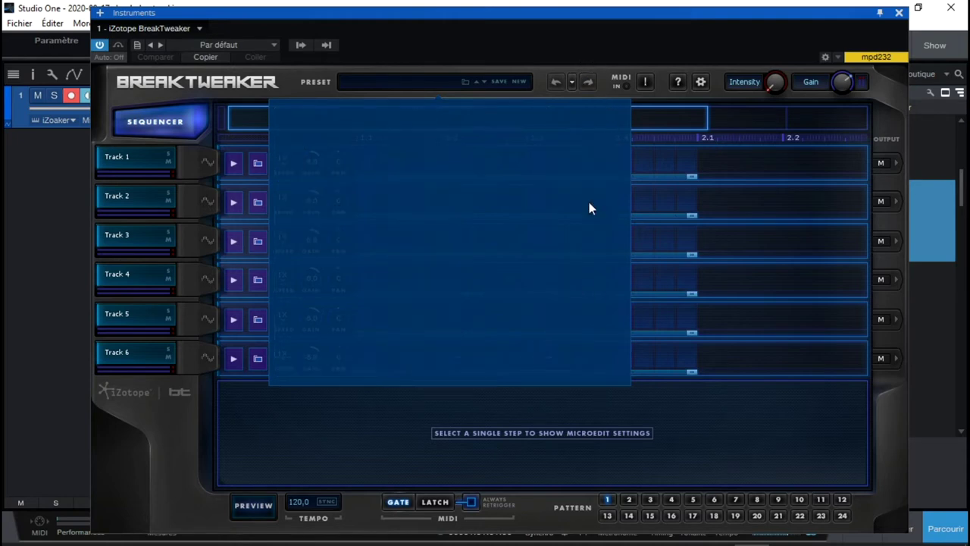
pyautogui.click(697, 84)
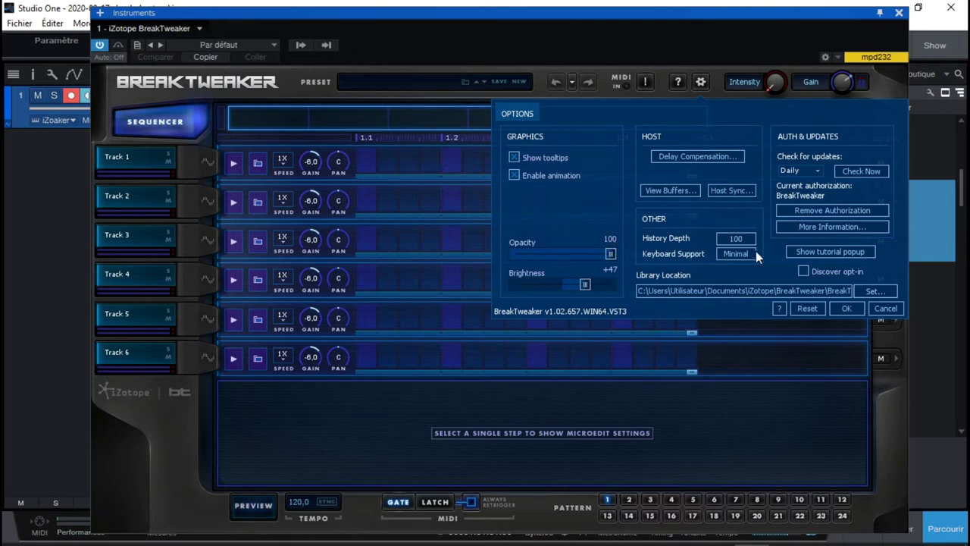
pyautogui.click(847, 308)
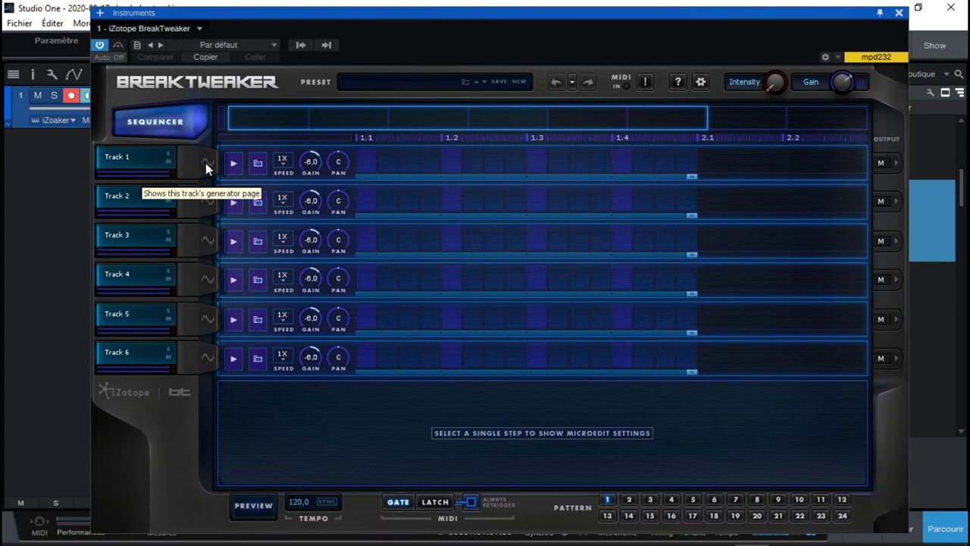
# Open the generator page of Track 1 and set its first generator type to Synth.
pyautogui.click(205, 163)
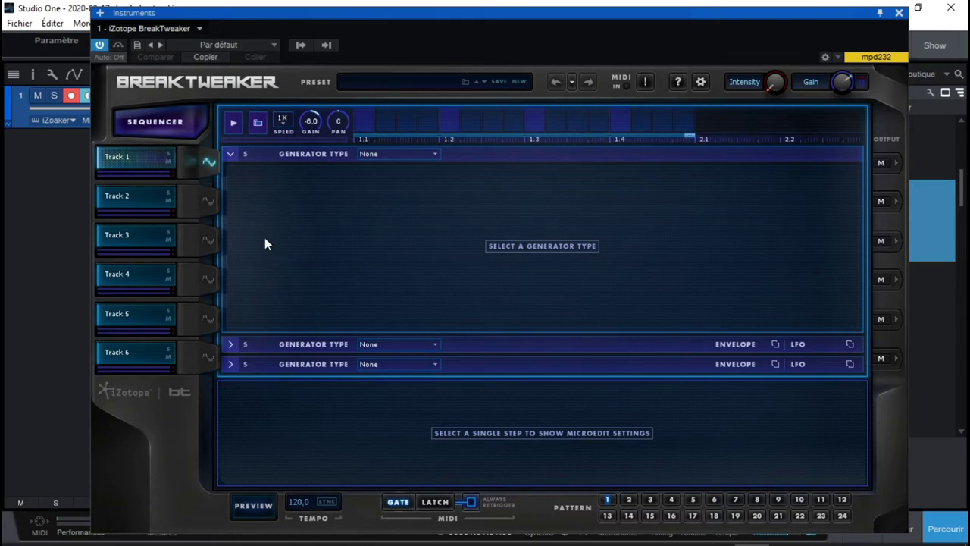
pyautogui.click(377, 154)
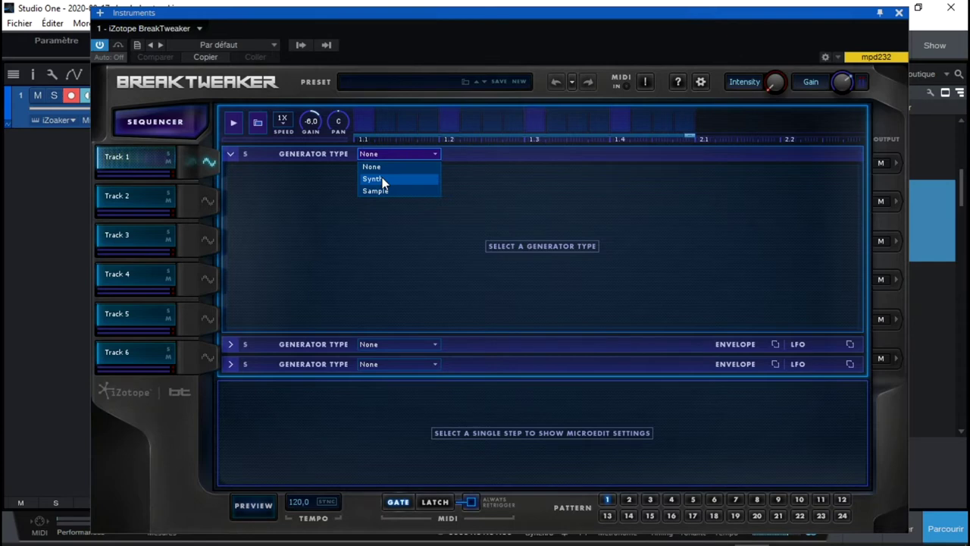
pyautogui.click(383, 180)
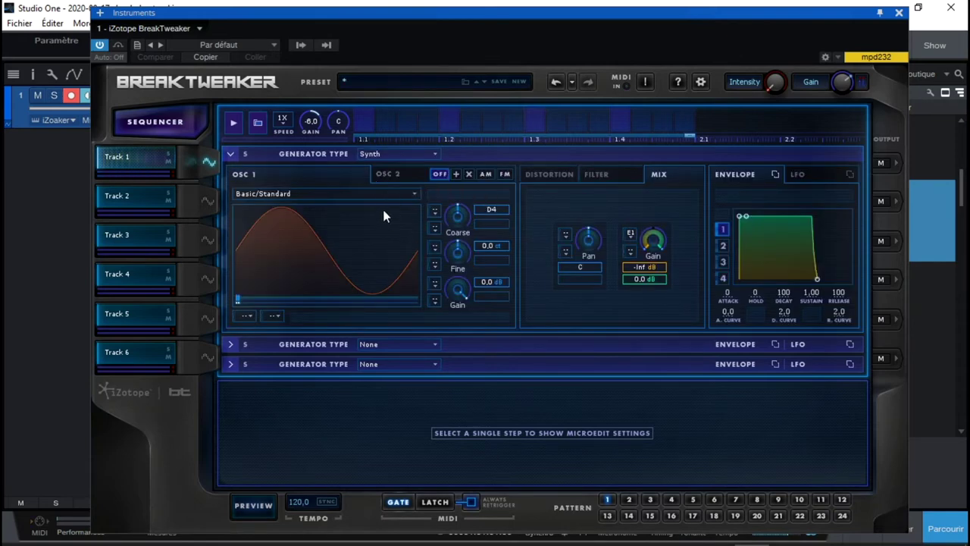
# Set the OSC 1 wavetable to Basic Inharmonic from the Complex Linear category.
pyautogui.click(369, 194)
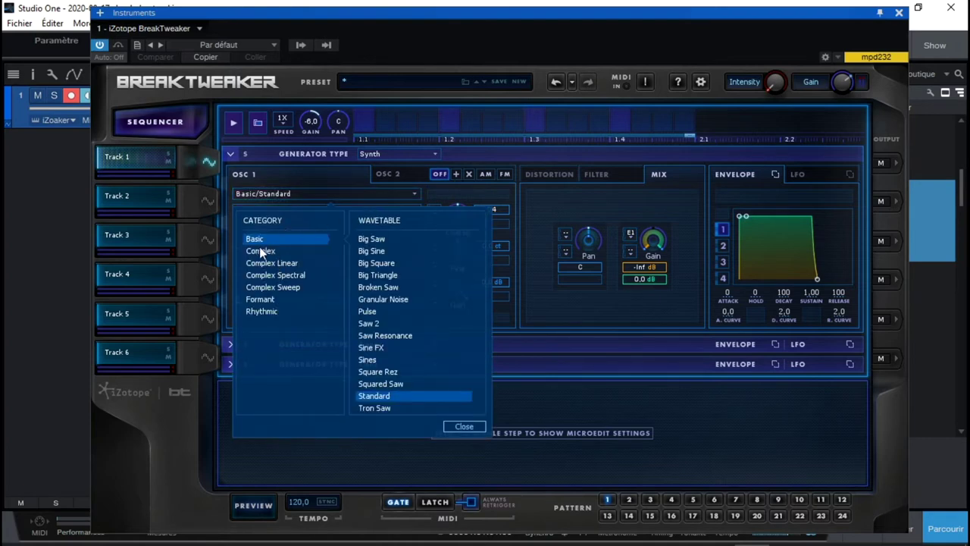
pyautogui.click(261, 265)
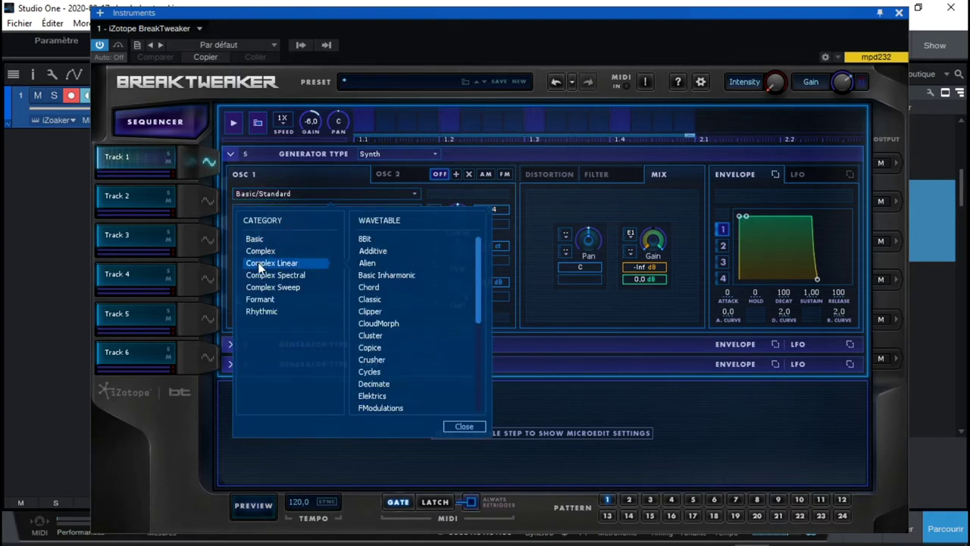
pyautogui.click(377, 277)
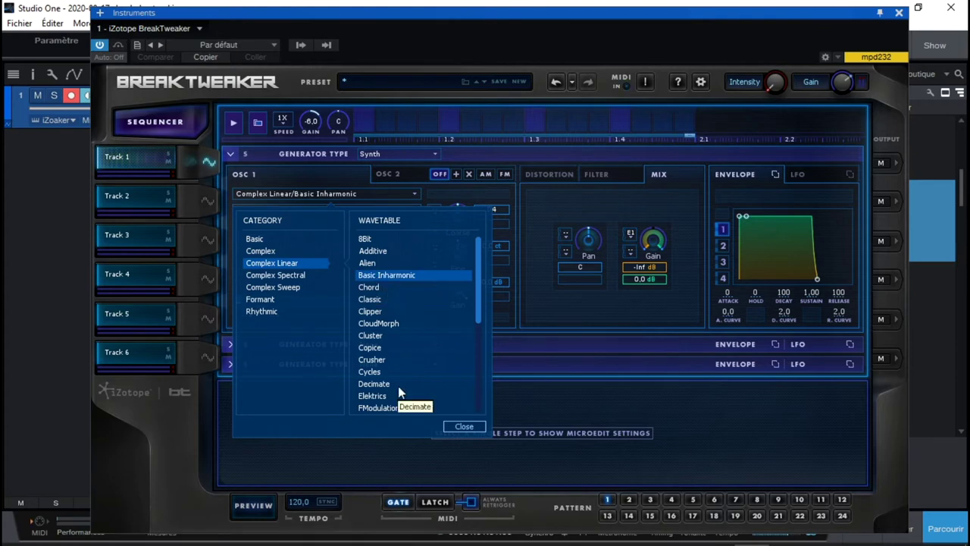
pyautogui.click(463, 427)
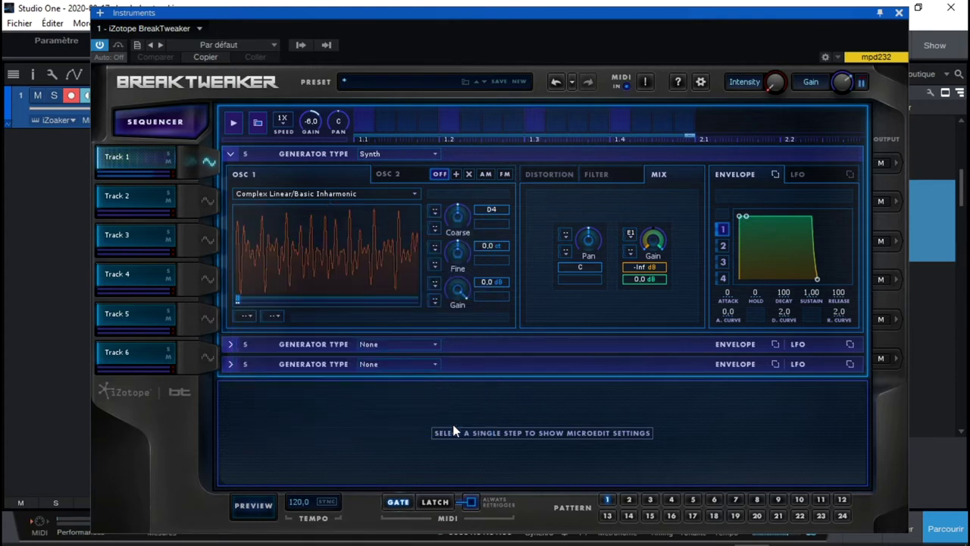
# Change the OSC 1 wavetable to Bandstand from the Rhythmic category.
pyautogui.click(336, 194)
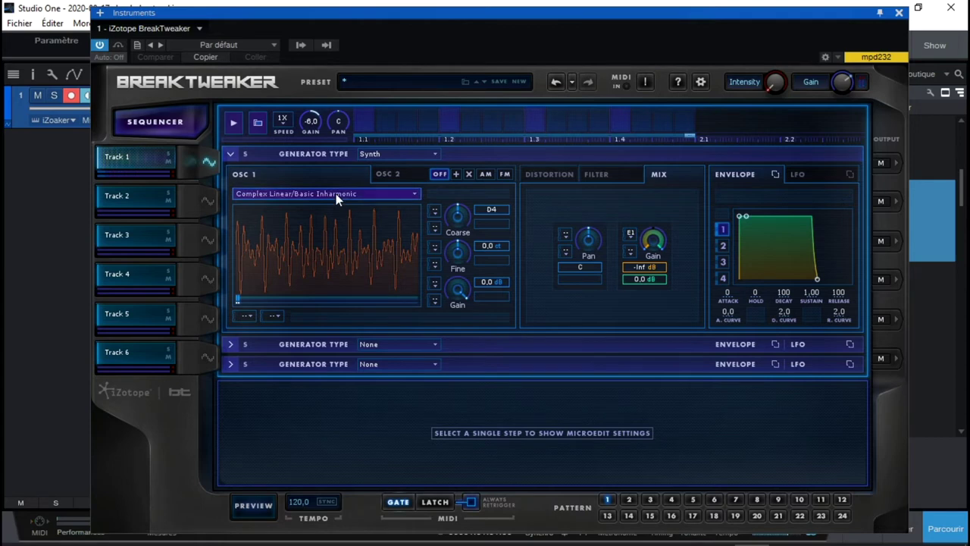
pyautogui.click(263, 312)
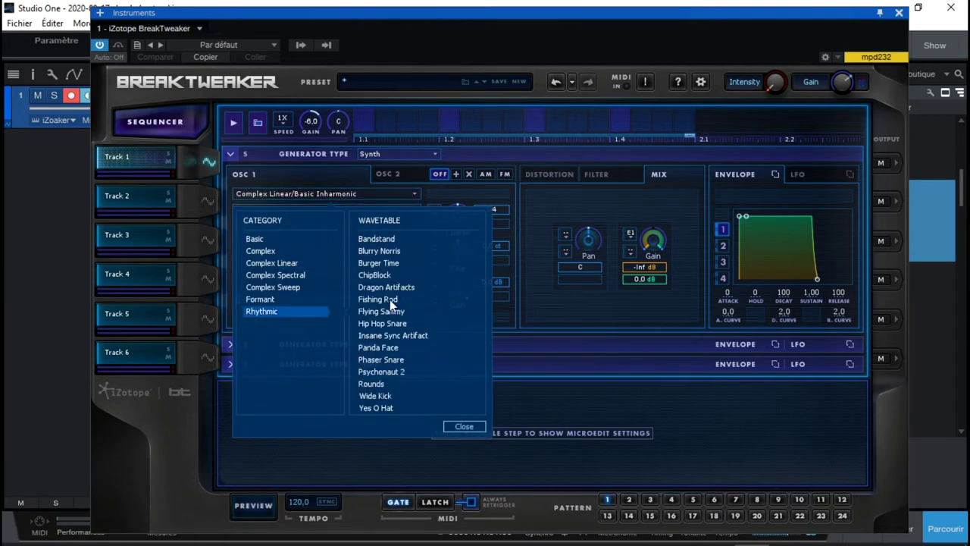
pyautogui.click(372, 239)
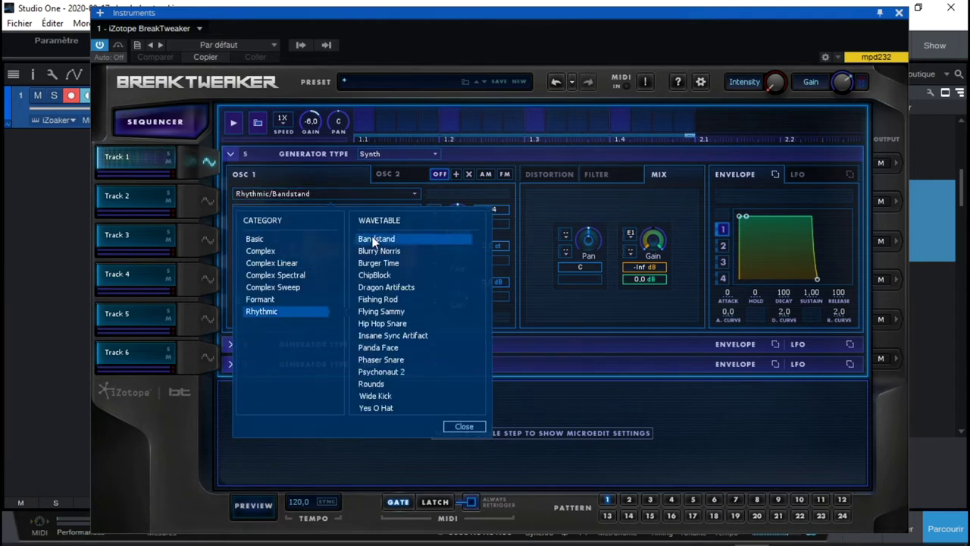
pyautogui.click(464, 427)
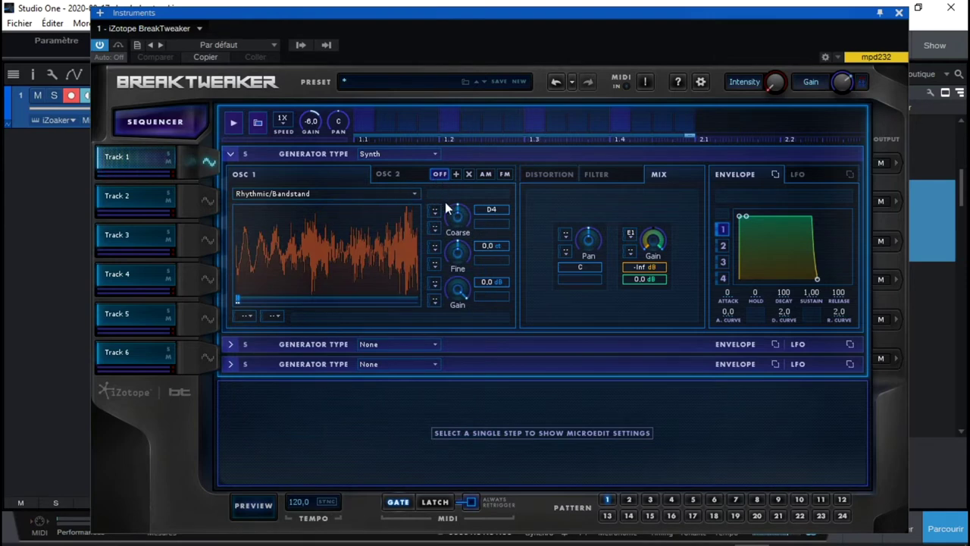
# Compare the settings of OSC 2 with those of OSC 1 in the synth generator.
pyautogui.click(393, 177)
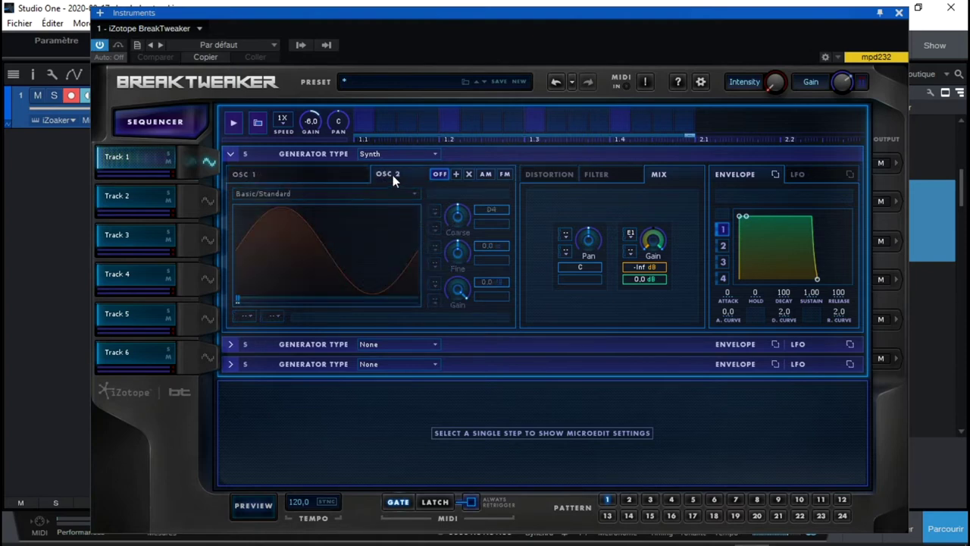
pyautogui.click(271, 179)
pyautogui.click(384, 176)
pyautogui.click(340, 178)
# Change Track 1's first generator type to Sample and briefly view the empty second generator slot.
pyautogui.click(414, 155)
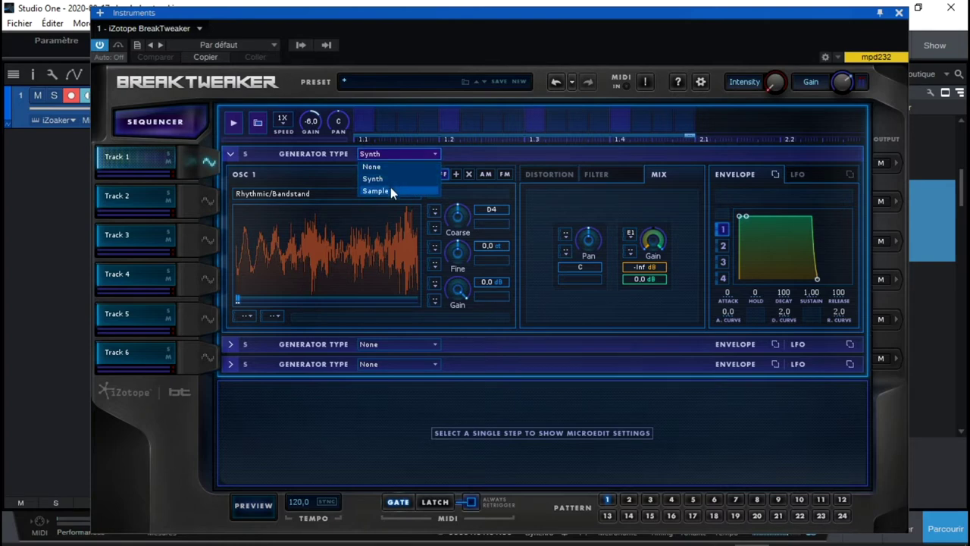
pyautogui.click(390, 191)
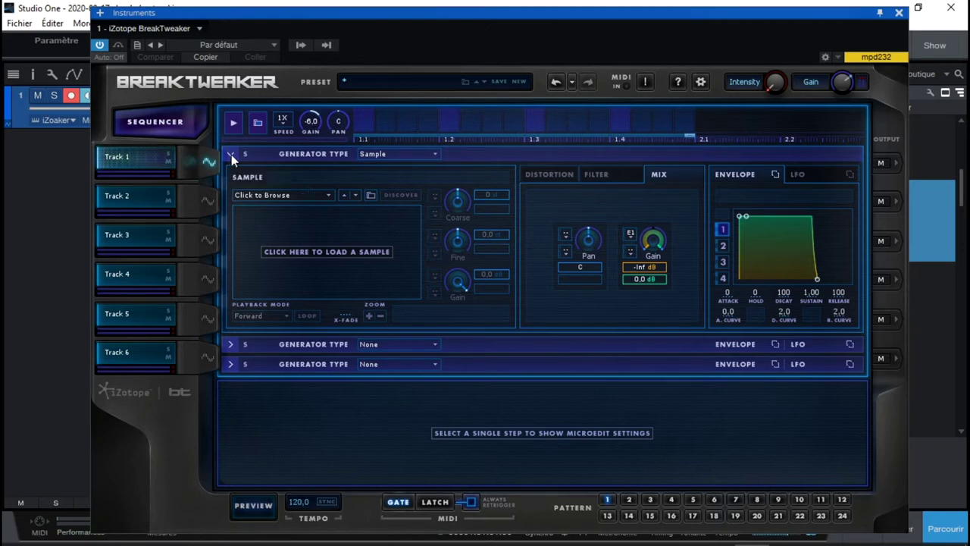
pyautogui.click(230, 344)
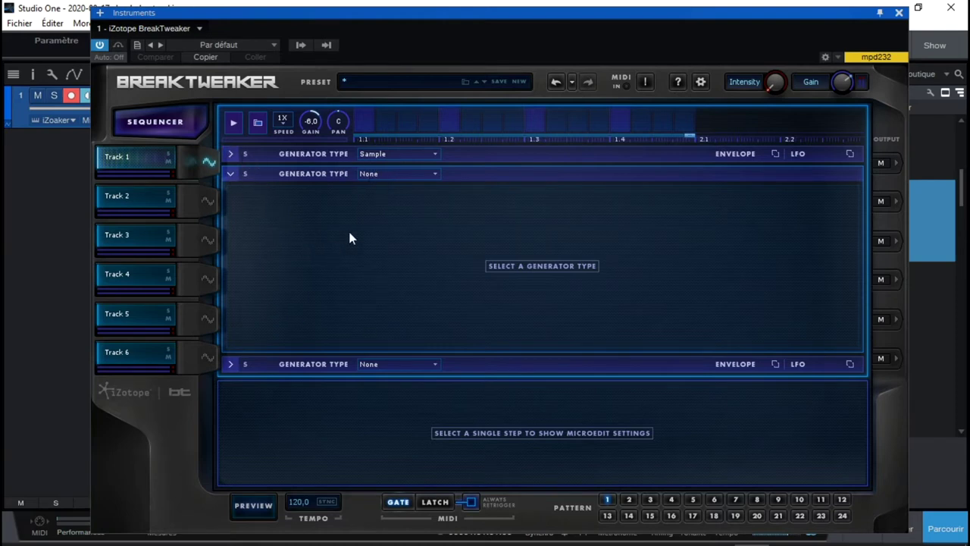
pyautogui.click(230, 154)
# Examine the first generator's Distortion, Filter and Mix settings, including the available filter types, leaving the filter at None.
pyautogui.click(547, 175)
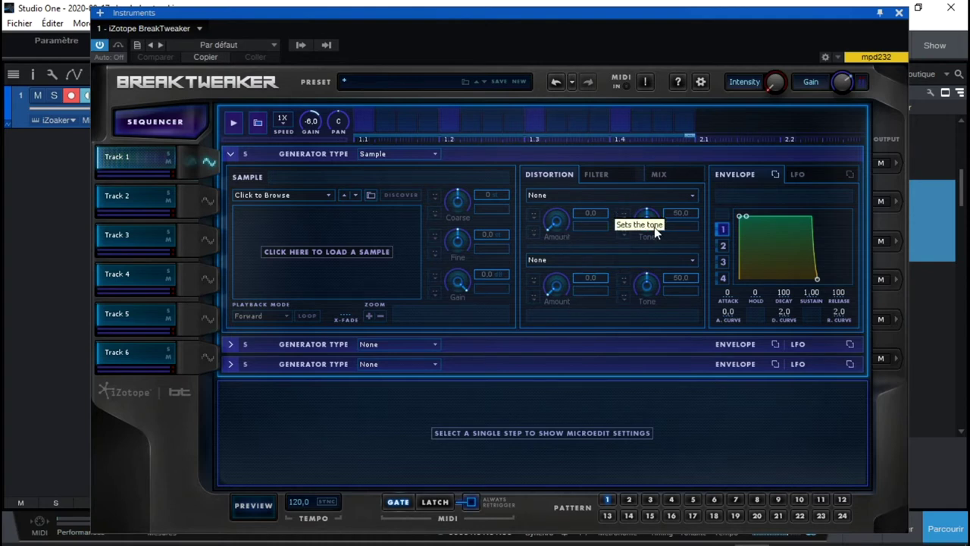
pyautogui.click(596, 174)
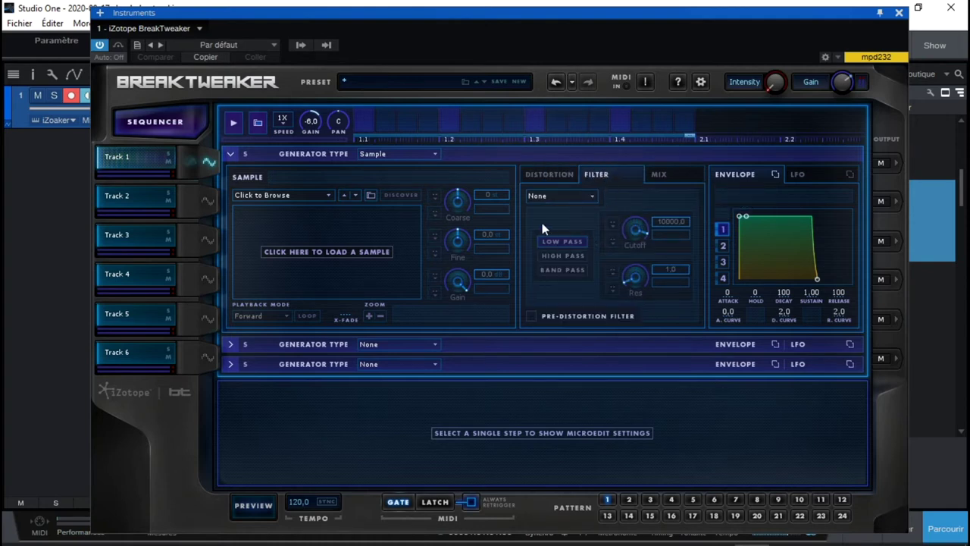
pyautogui.click(592, 195)
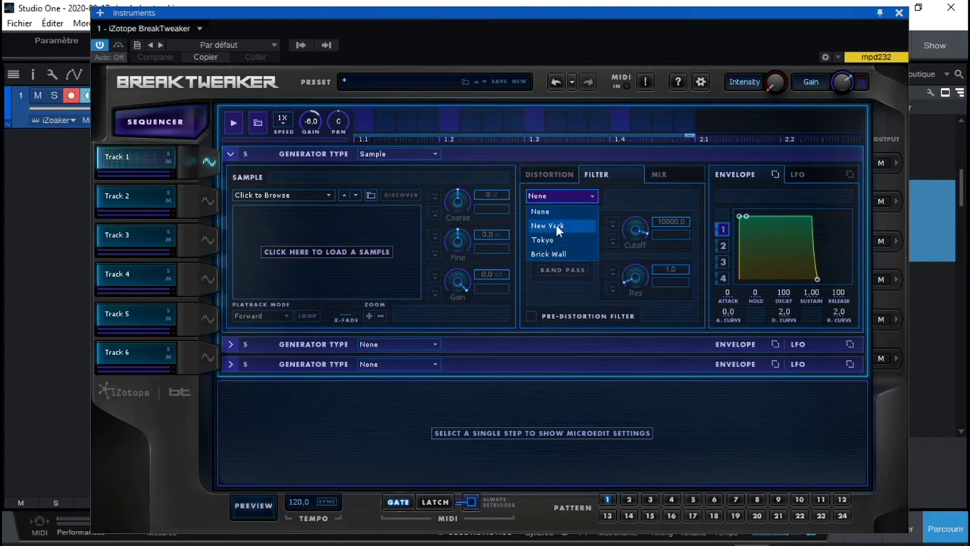
pyautogui.click(619, 199)
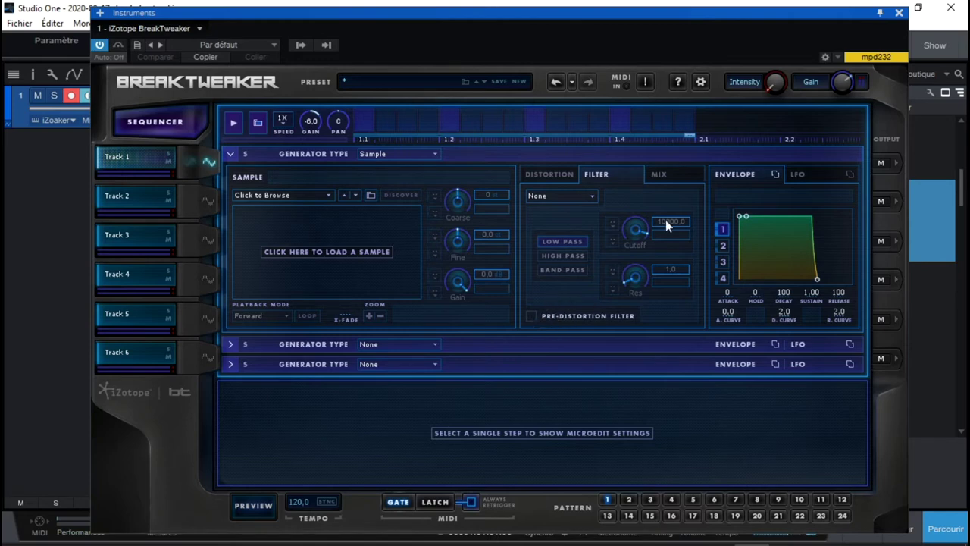
pyautogui.click(658, 175)
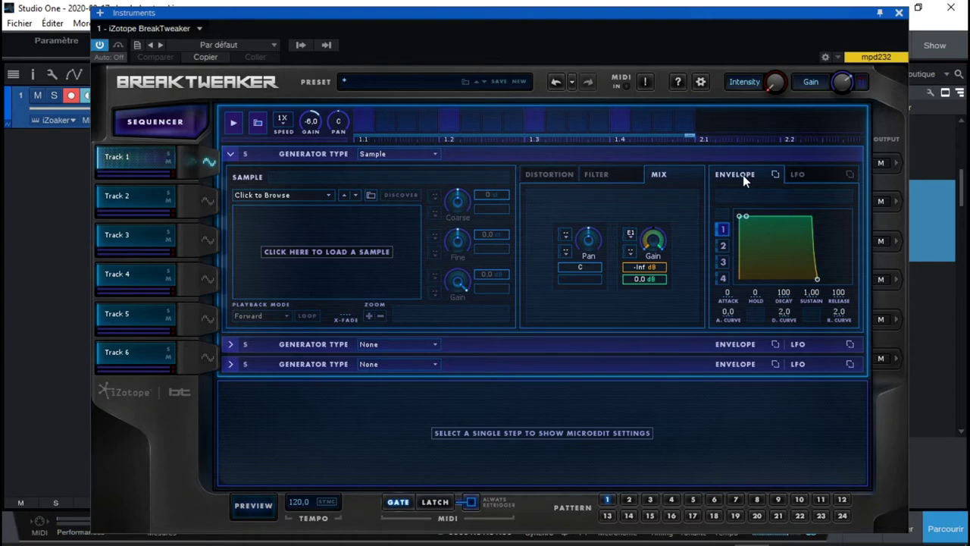
# Examine the first generator's numbered envelopes and LFOs, including the waveform settings of LFO 4.
pyautogui.click(723, 265)
pyautogui.click(807, 176)
pyautogui.click(722, 262)
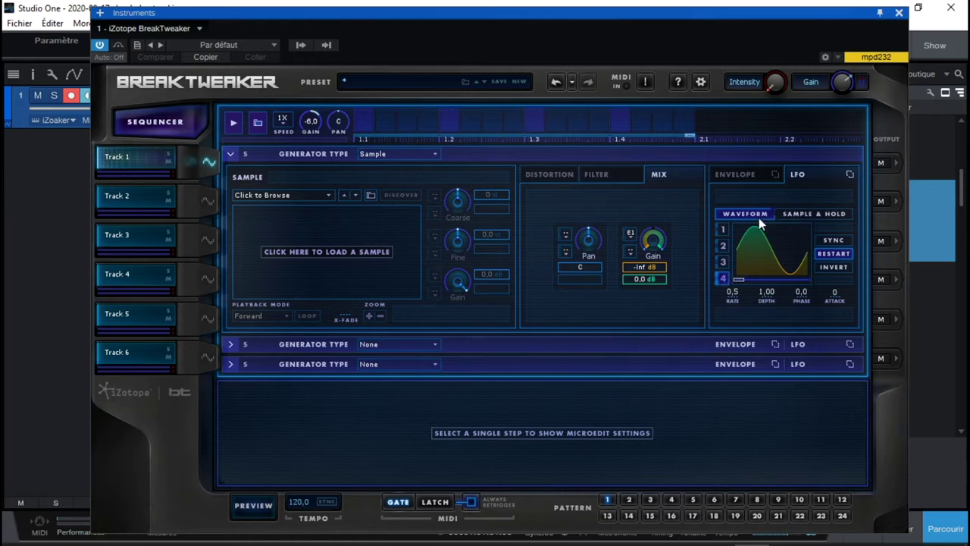
# Compare LFO 4's Sample & Hold mode with its Waveform mode, and leave Track 1's generator page with LFO 1 selected.
pyautogui.click(804, 213)
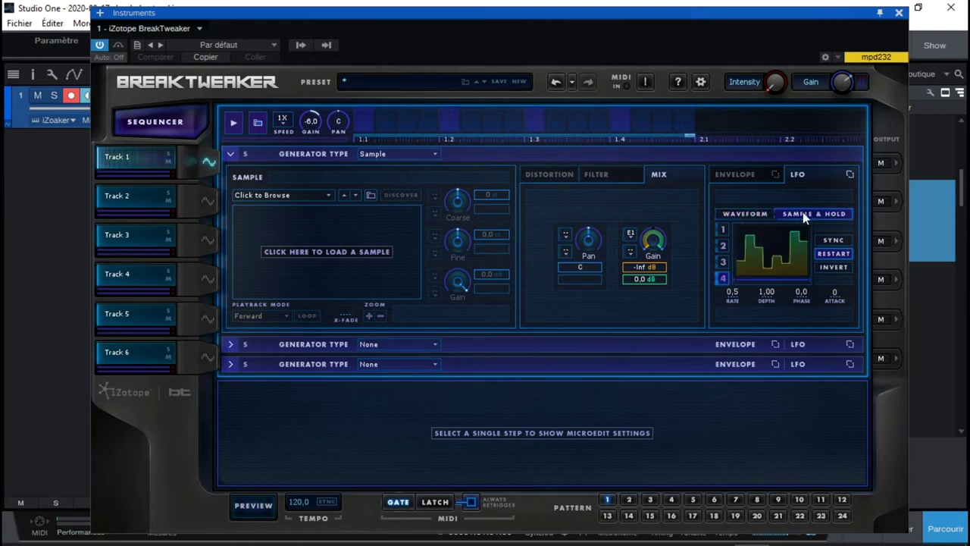
pyautogui.click(754, 213)
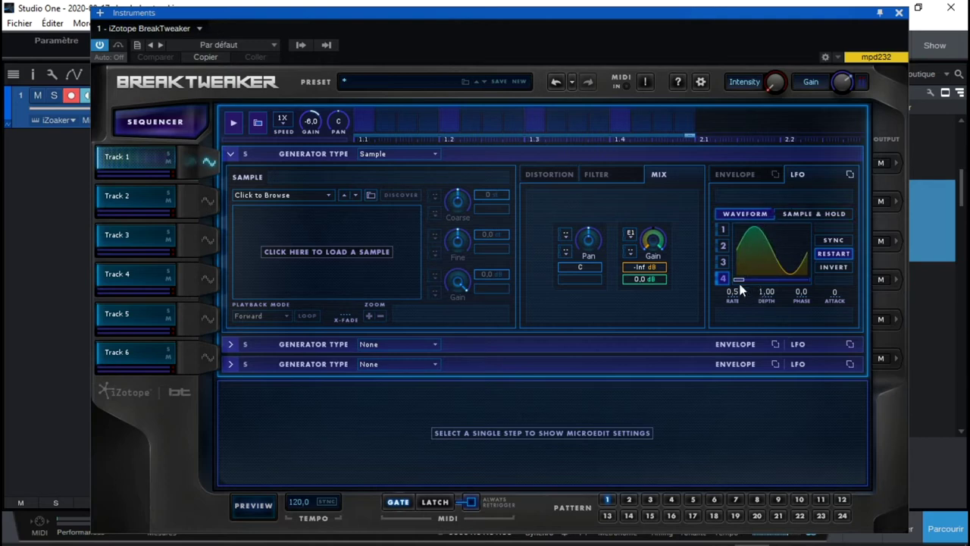
pyautogui.moveTo(736, 280)
pyautogui.mouseDown()
pyautogui.moveTo(805, 284)
pyautogui.moveTo(732, 292)
pyautogui.mouseUp()
pyautogui.click(723, 228)
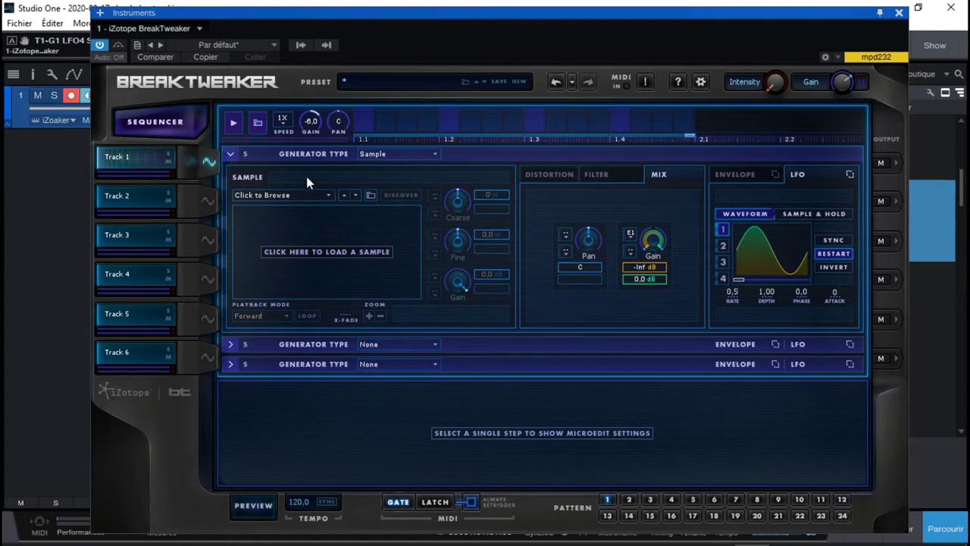
pyautogui.click(209, 162)
pyautogui.click(206, 160)
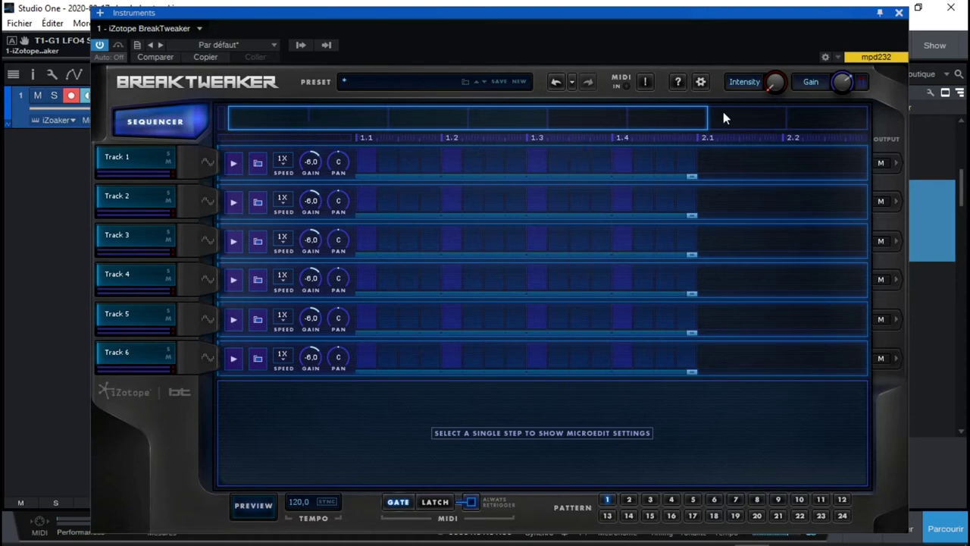
# Examine the output routing choices for Track 1 and Track 2, leaving both routed to M.
pyautogui.moveTo(650, 119); pyautogui.dragTo(596, 124)
pyautogui.click(882, 163)
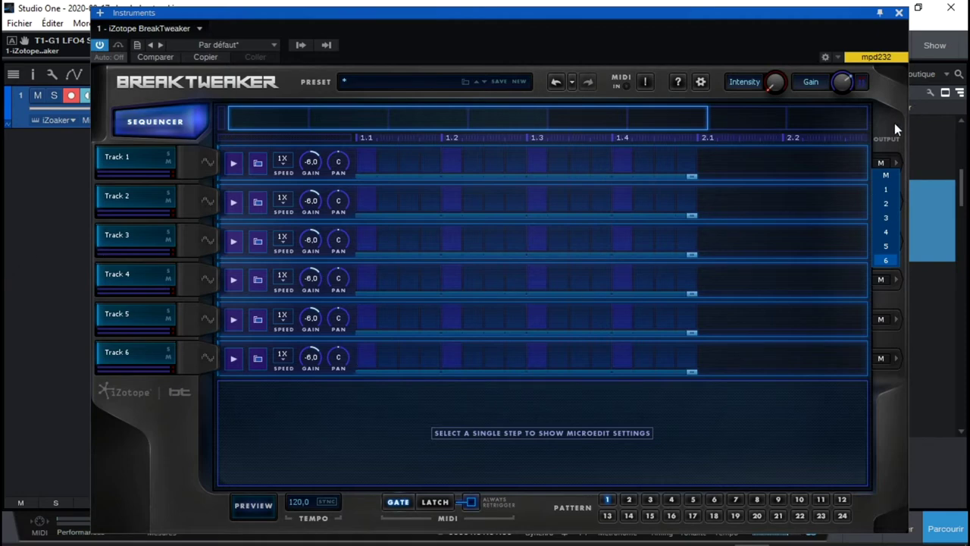
pyautogui.click(891, 163)
pyautogui.click(884, 201)
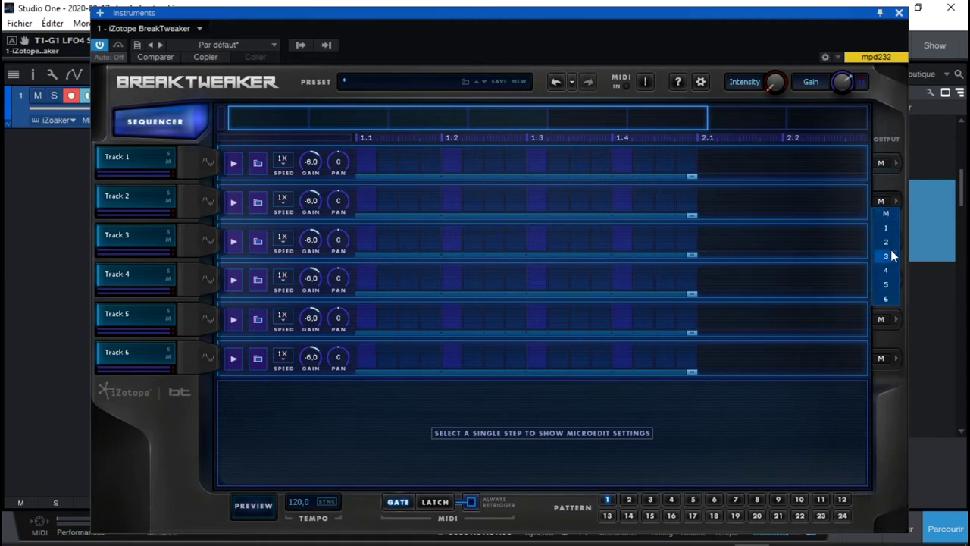
pyautogui.click(887, 183)
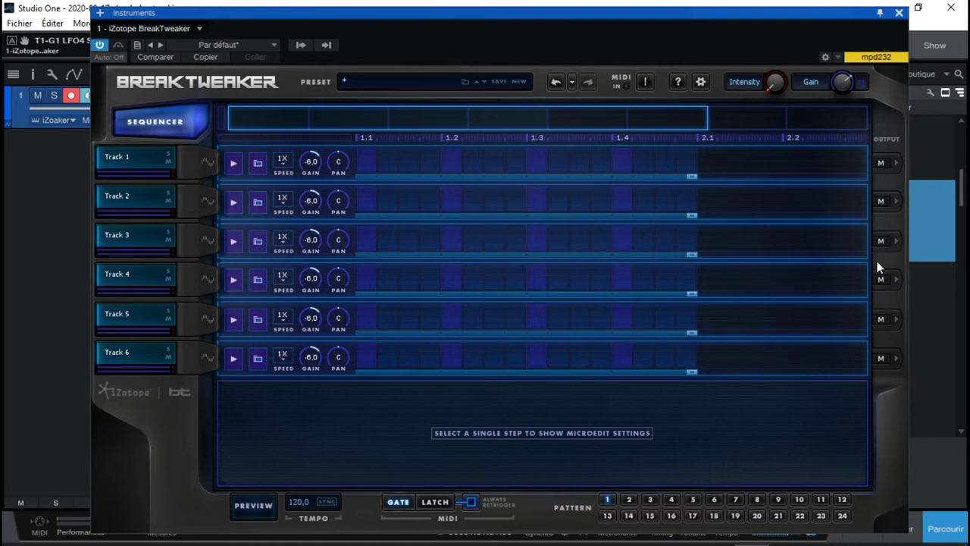
# Enable the instrument's Aux 1, Aux 2 and Aux 3 outputs and disable them again, keeping only Stereo Out.
pyautogui.click(300, 46)
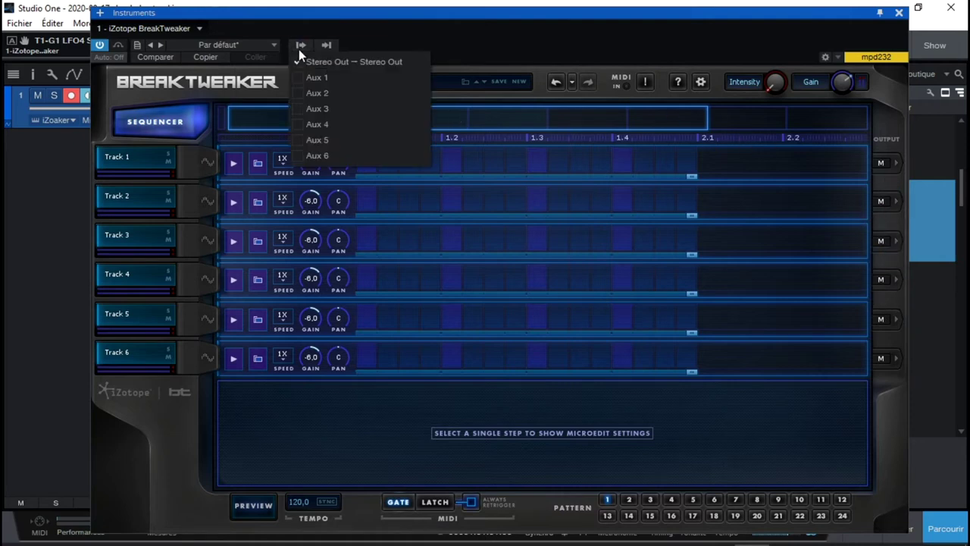
pyautogui.click(298, 77)
pyautogui.click(298, 92)
pyautogui.click(302, 109)
pyautogui.click(298, 109)
pyautogui.click(297, 93)
pyautogui.click(297, 77)
pyautogui.click(301, 44)
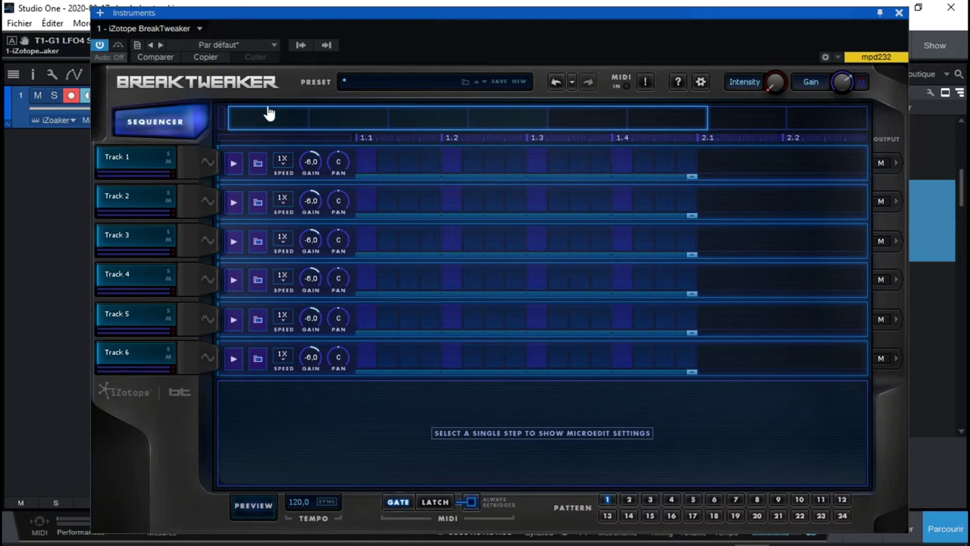
# Load the "abc du beatmaking" preset from the Hip Hop category.
pyautogui.click(404, 83)
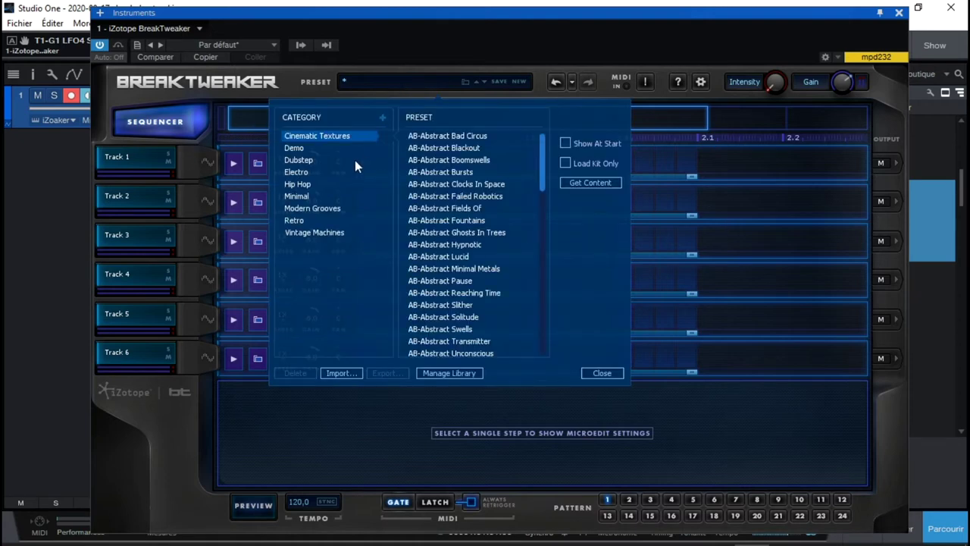
pyautogui.click(299, 184)
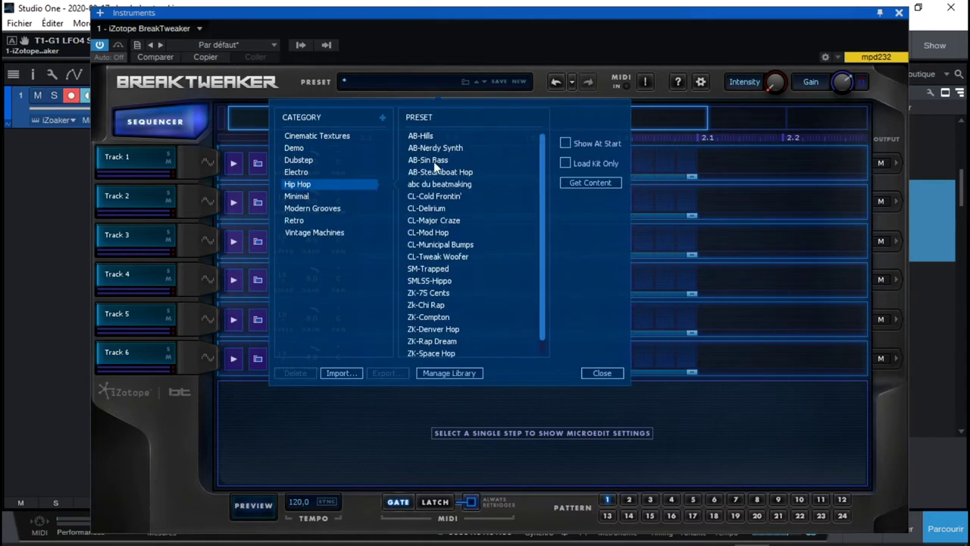
pyautogui.doubleClick(433, 183)
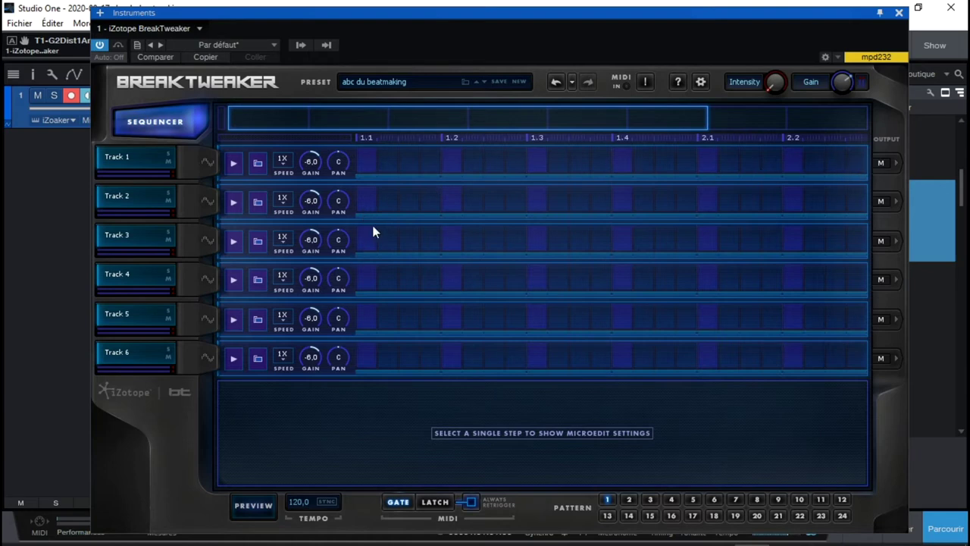
# Check Track 3's sample generator and briefly solo the track in the sequencer.
pyautogui.click(207, 242)
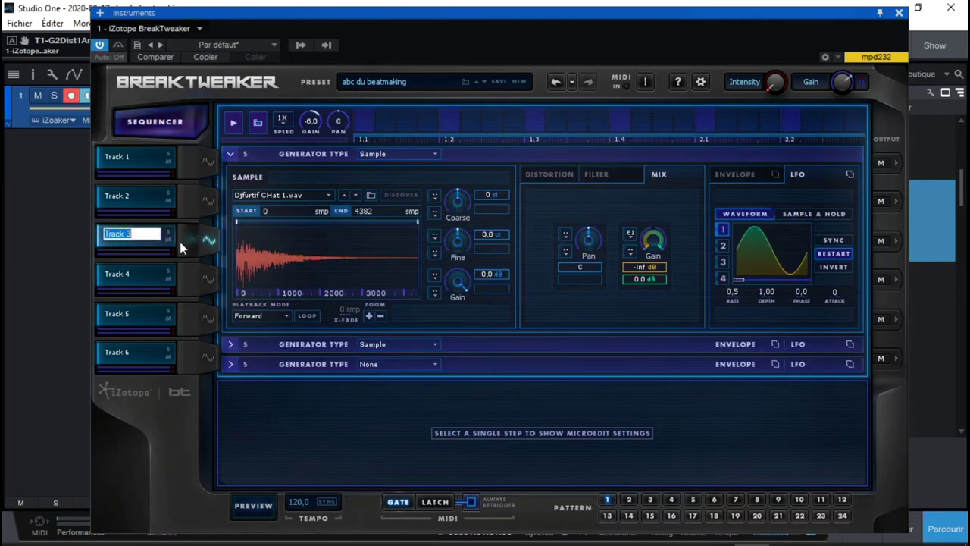
pyautogui.click(207, 244)
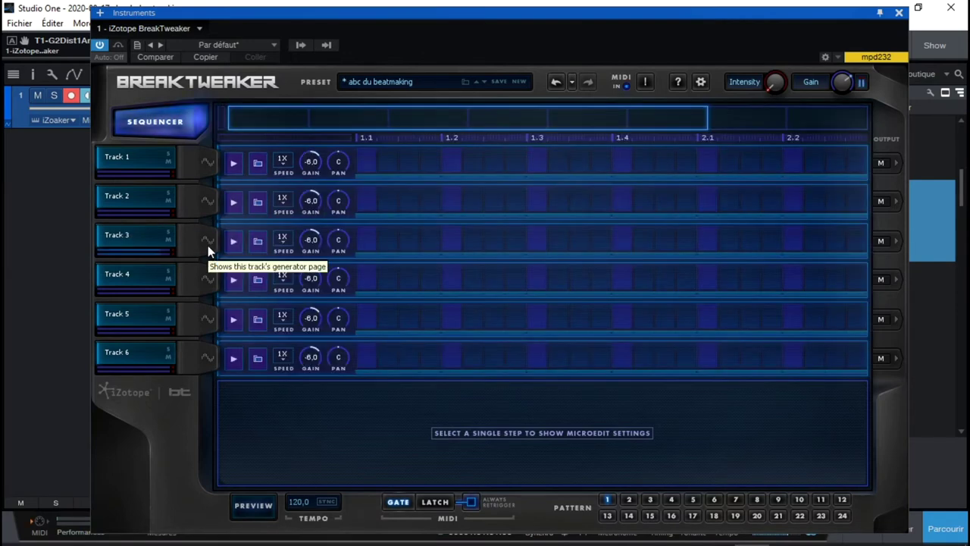
pyautogui.click(168, 231)
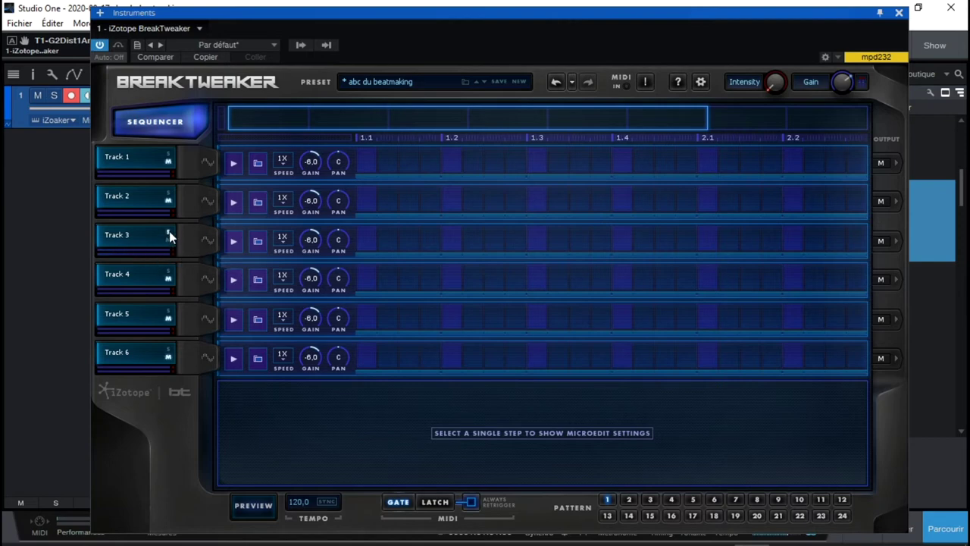
pyautogui.click(168, 233)
# Add steps to Track 3 on every second sixteenth from beat 1.1 through beat 2.2.
pyautogui.click(365, 238)
pyautogui.click(409, 238)
pyautogui.click(451, 238)
pyautogui.click(493, 241)
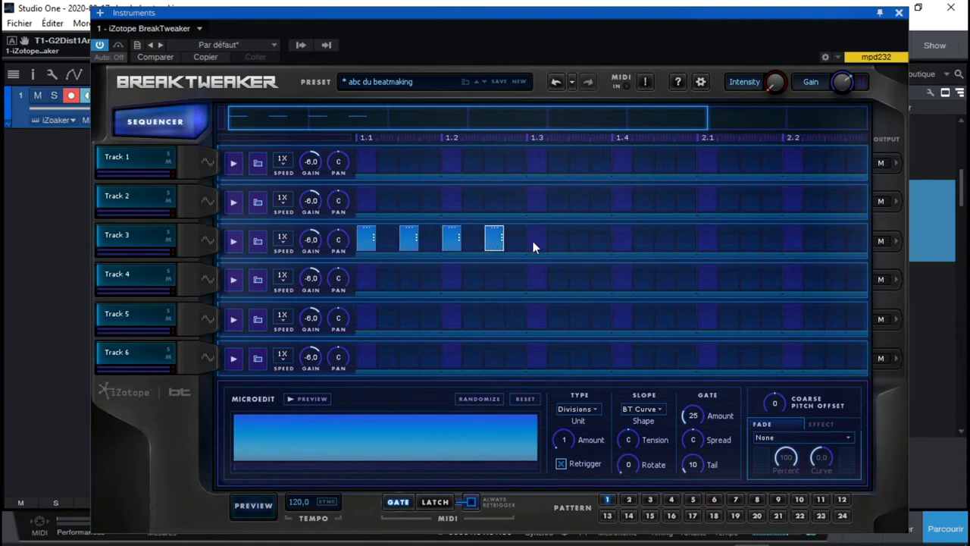
pyautogui.click(534, 241)
pyautogui.click(578, 243)
pyautogui.click(621, 239)
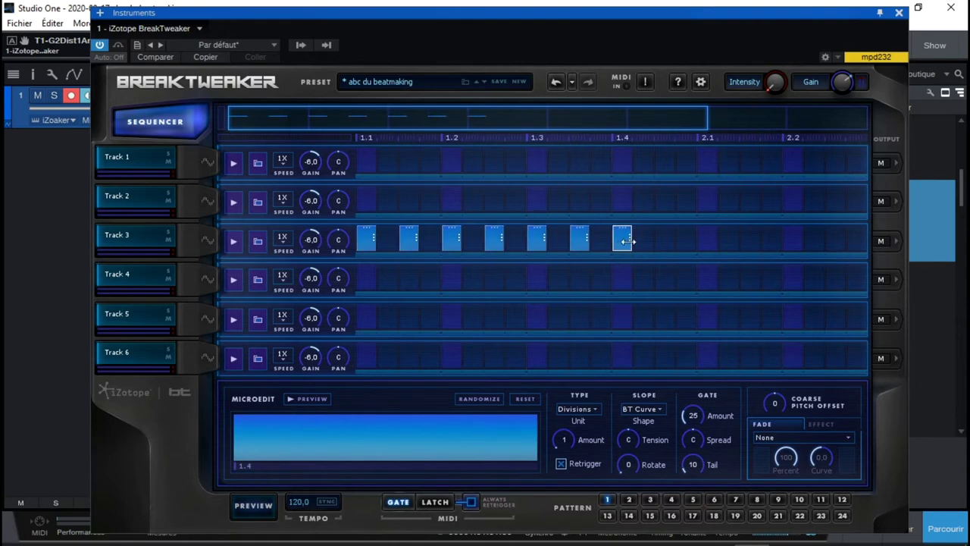
pyautogui.click(664, 240)
pyautogui.click(705, 241)
pyautogui.click(749, 241)
pyautogui.click(793, 241)
pyautogui.click(833, 239)
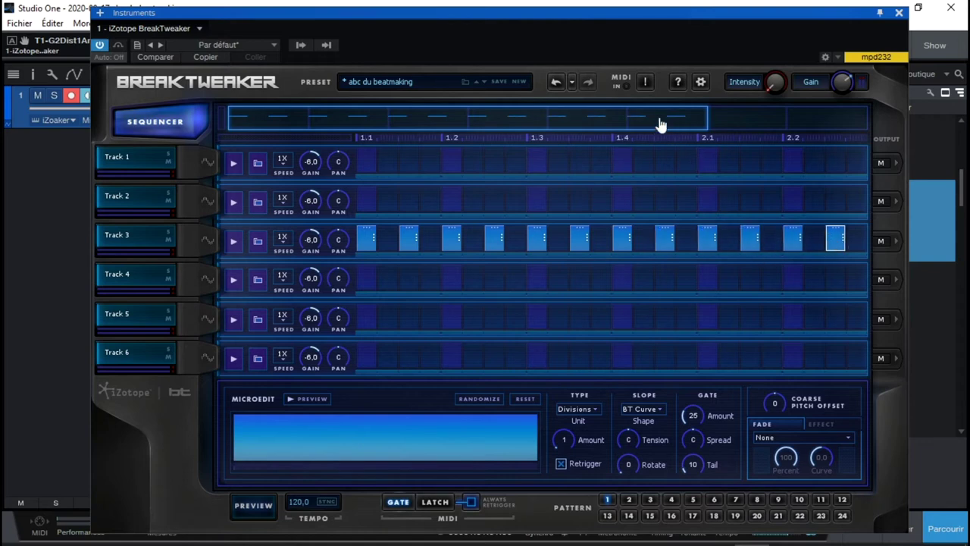
# Continue Track 3's steps on every second sixteenth through beats 2.3 and 2.4, removing the misplaced one.
pyautogui.moveTo(661, 123); pyautogui.dragTo(827, 134)
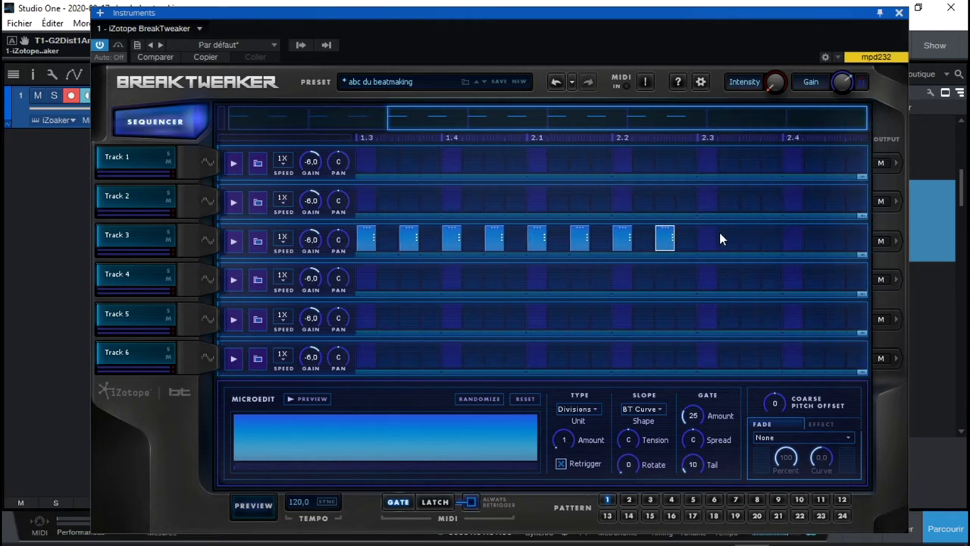
pyautogui.click(708, 240)
pyautogui.click(751, 240)
pyautogui.click(793, 239)
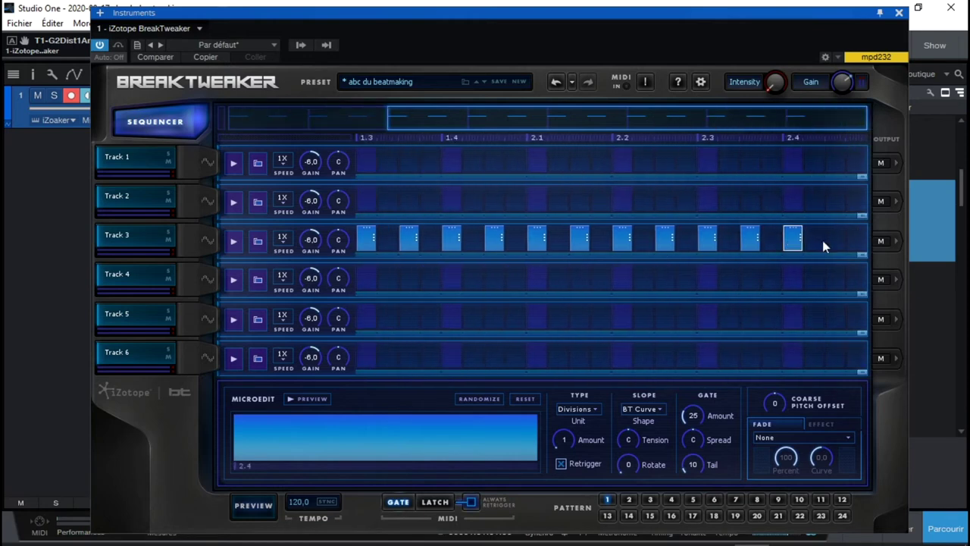
pyautogui.click(817, 240)
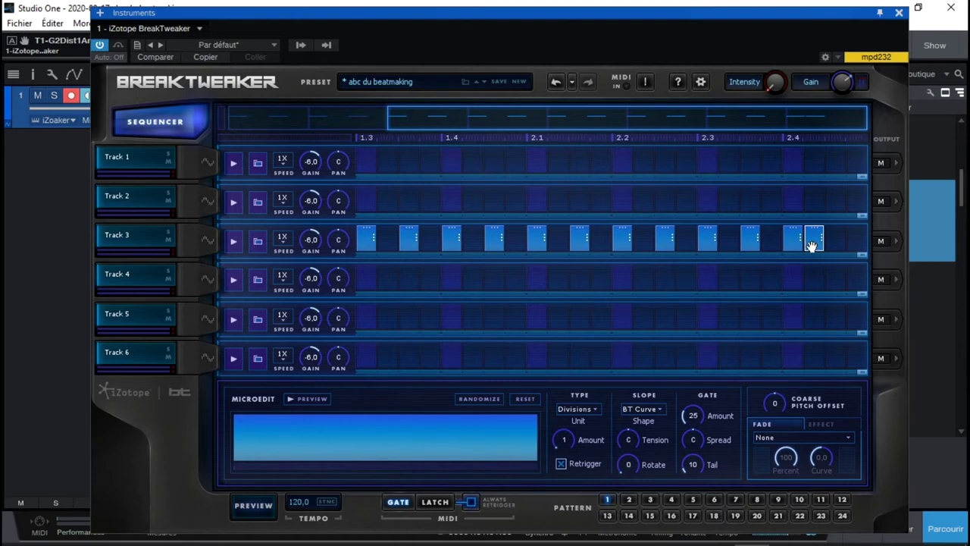
pyautogui.click(813, 239)
pyautogui.click(815, 240)
pyautogui.click(810, 242)
pyautogui.click(837, 239)
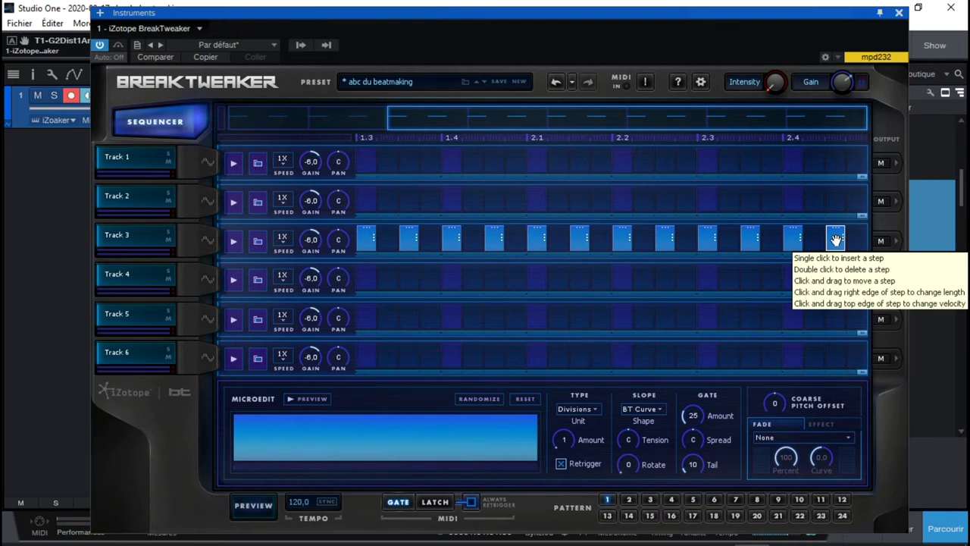
# Play back the Track 3 pattern and turn on Sync for the tempo.
pyautogui.press('space')
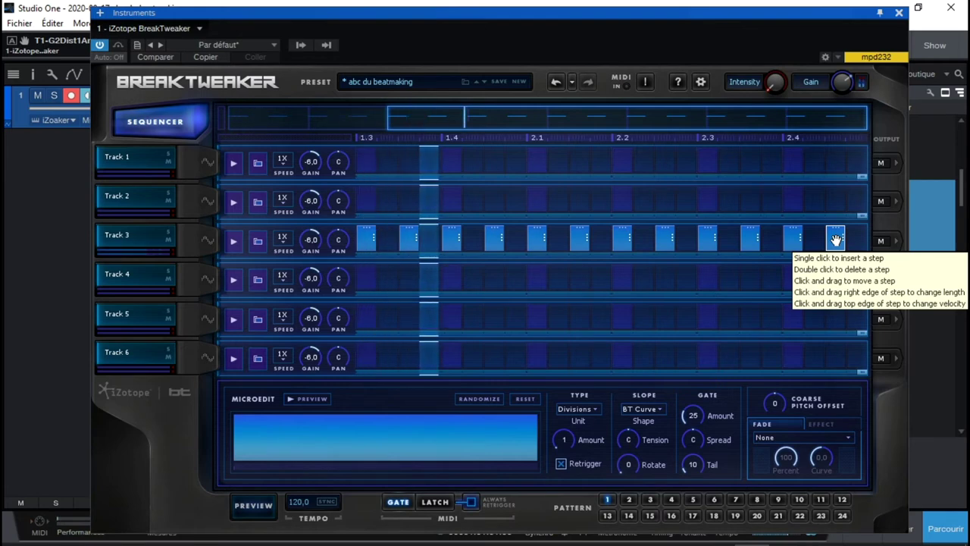
pyautogui.press('space')
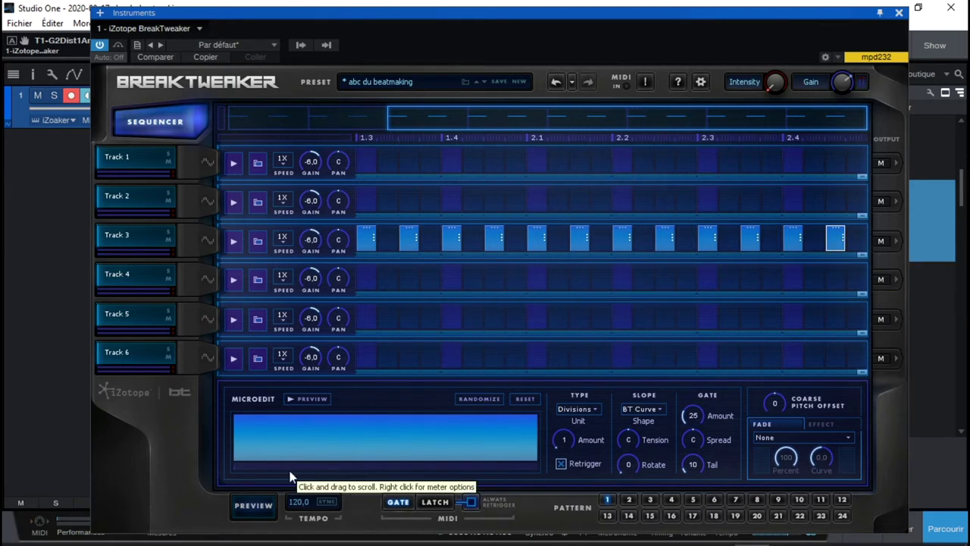
pyautogui.click(253, 514)
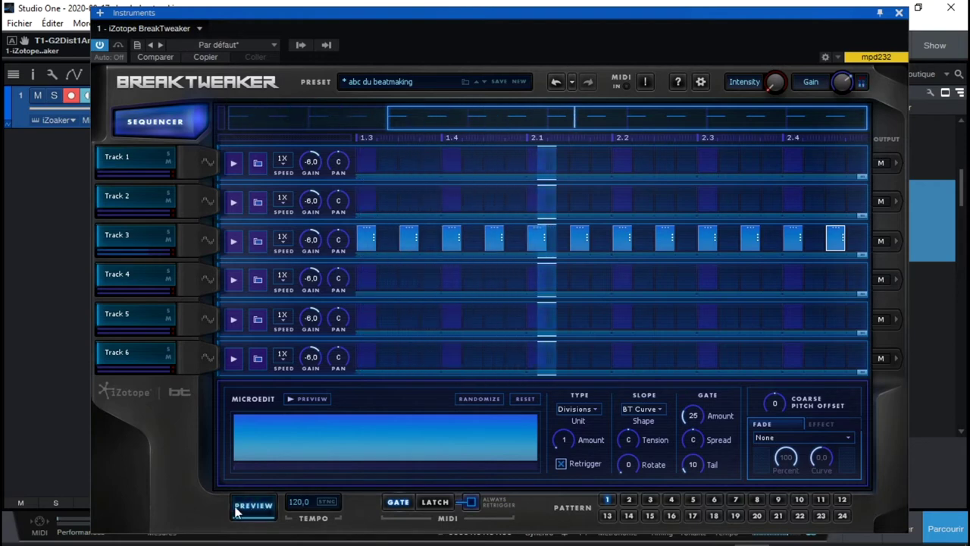
pyautogui.click(256, 506)
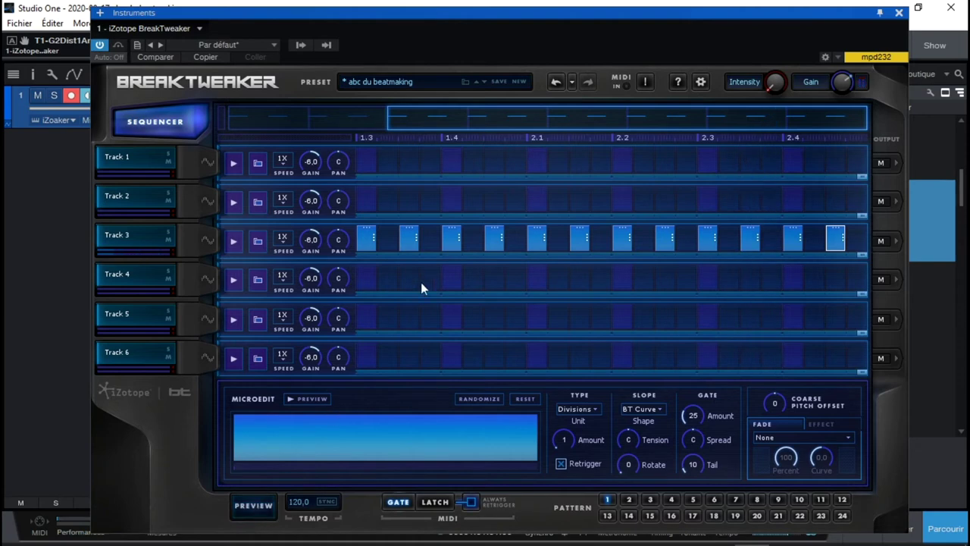
pyautogui.click(329, 503)
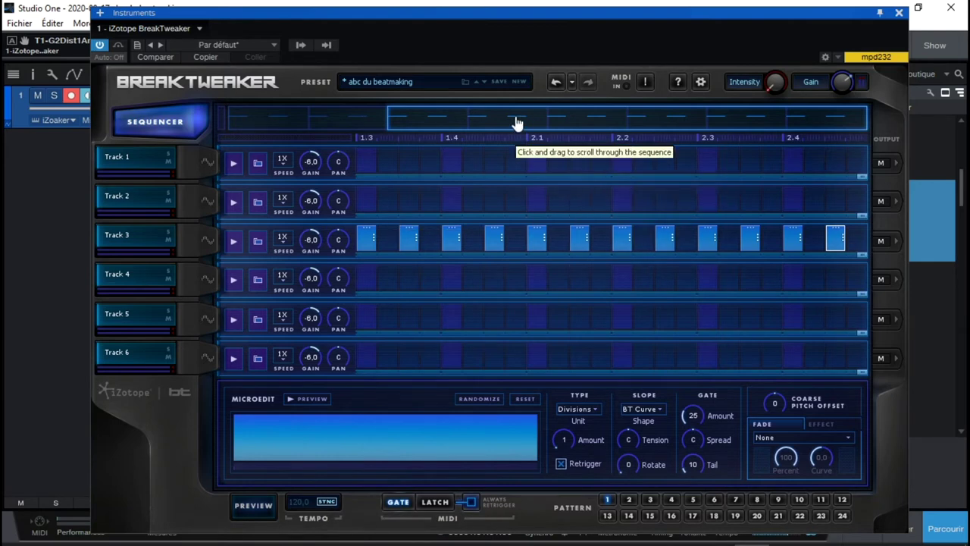
# Add steps to Track 2 on beats 1.3 and 2.3.
pyautogui.moveTo(518, 123); pyautogui.dragTo(267, 123)
pyautogui.click(539, 199)
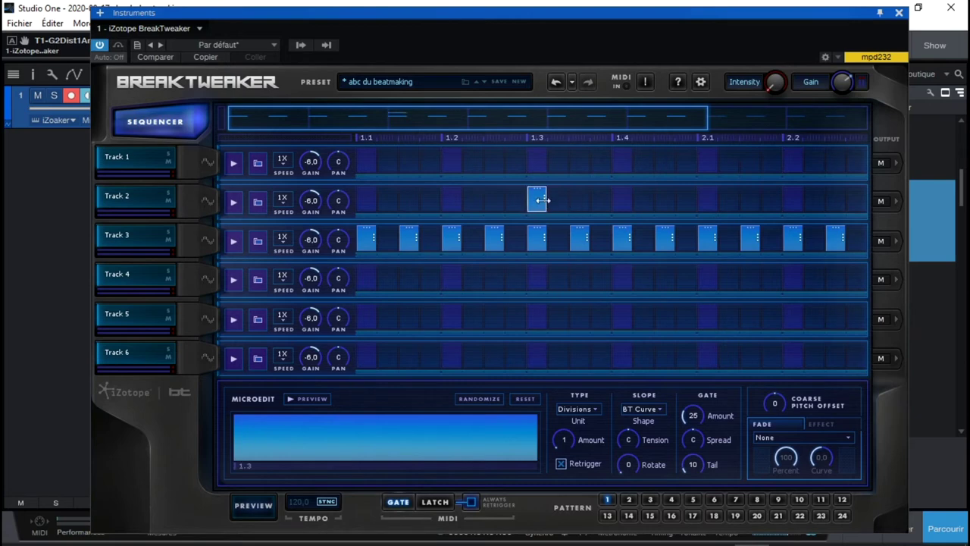
pyautogui.moveTo(604, 122); pyautogui.dragTo(826, 112)
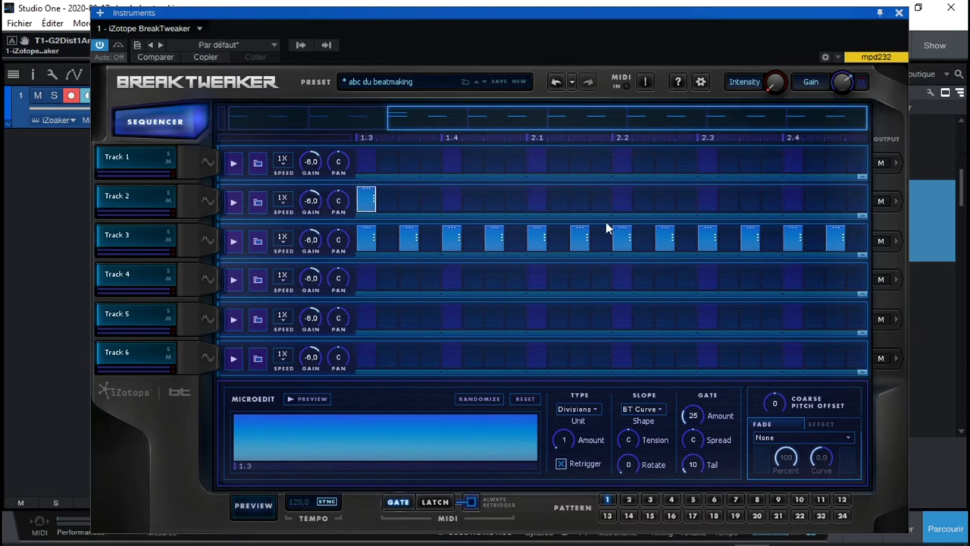
pyautogui.click(711, 200)
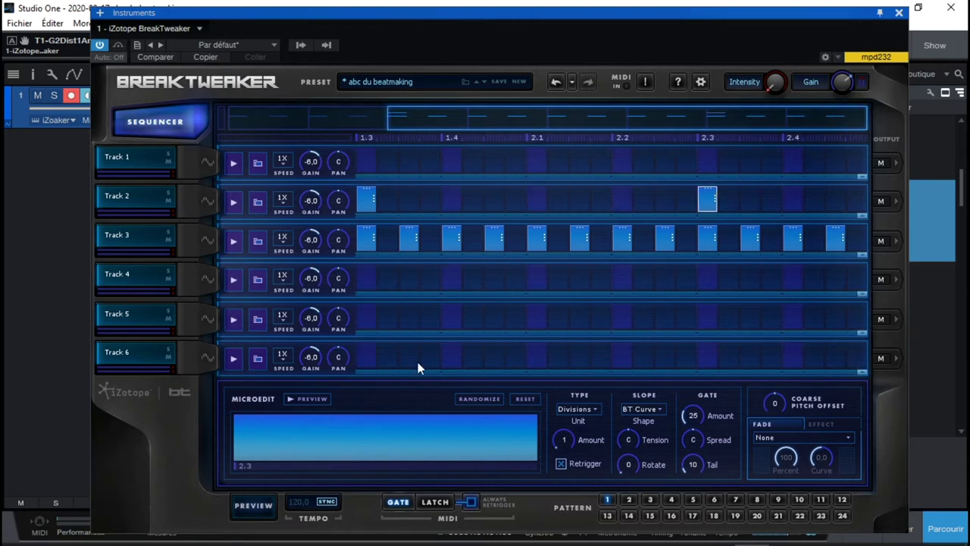
# Preview the pattern and place Track 1 steps on the last sixteenths of beats 1.1 and 2.1.
pyautogui.click(253, 505)
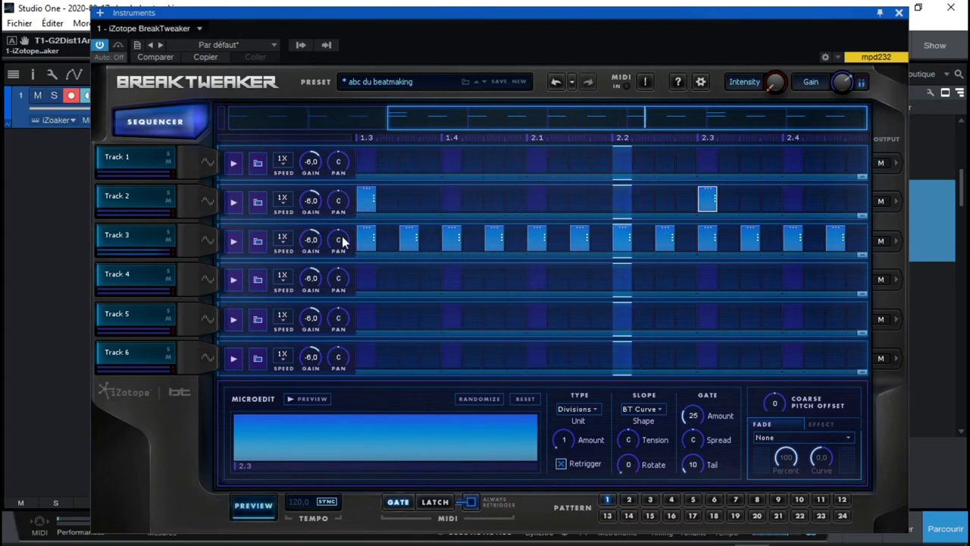
pyautogui.moveTo(546, 113); pyautogui.dragTo(277, 118)
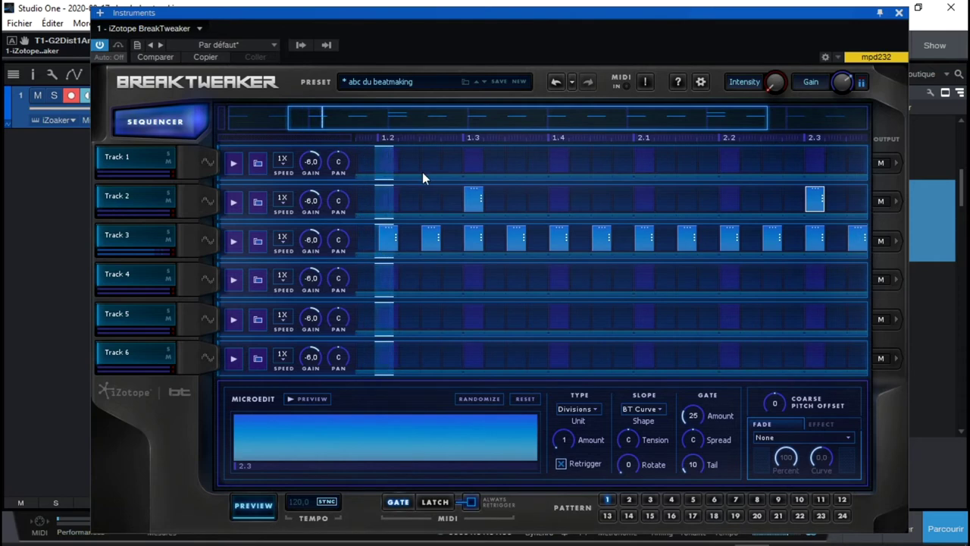
pyautogui.click(367, 161)
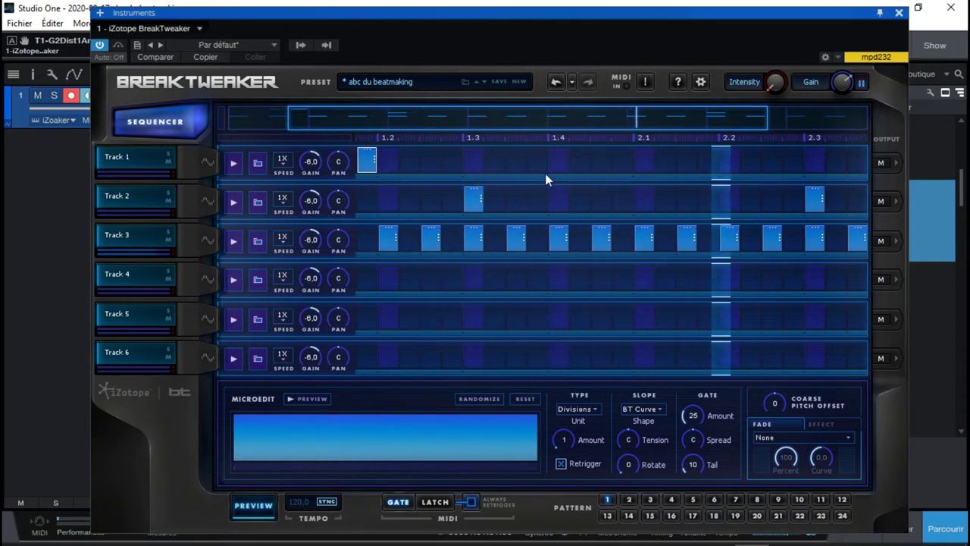
pyautogui.click(710, 161)
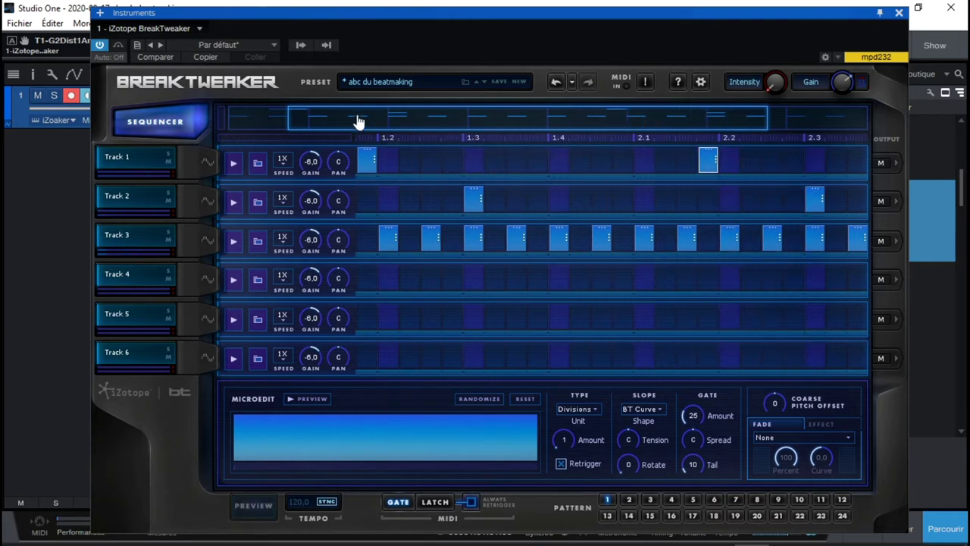
# Replace Track 1's step on the last sixteenth of beat 1.1 with one on its first, removing the extra step beside it.
pyautogui.moveTo(357, 123); pyautogui.dragTo(276, 126)
pyautogui.click(409, 160)
pyautogui.click(429, 161)
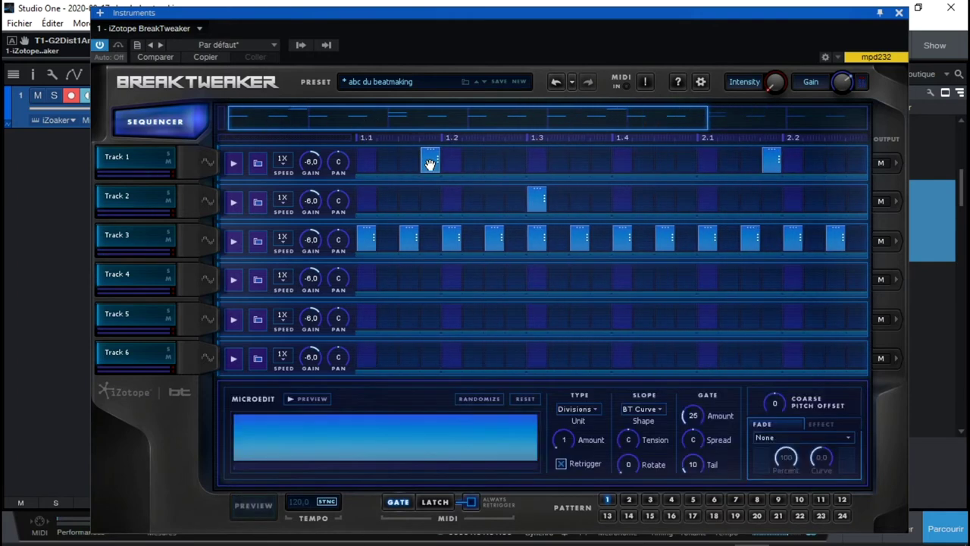
pyautogui.click(429, 160)
pyautogui.click(366, 161)
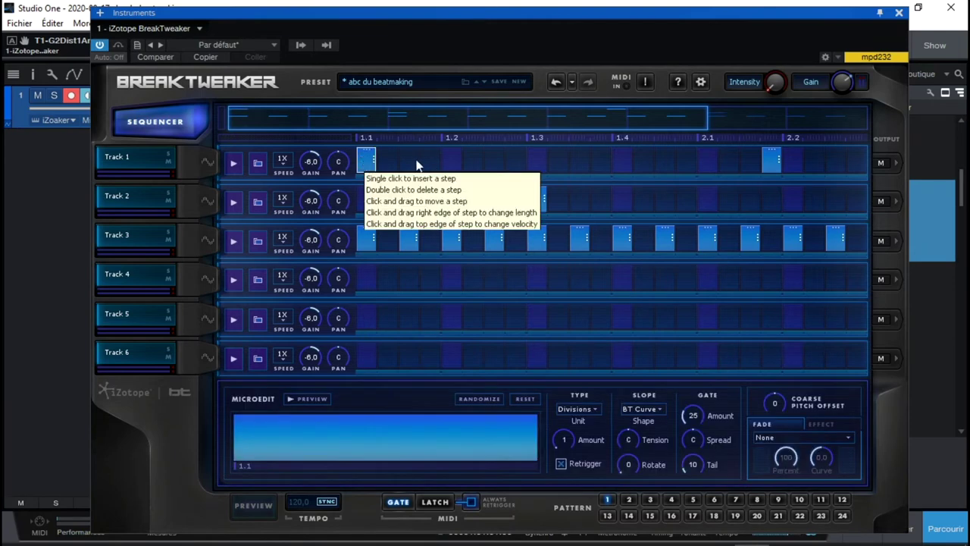
pyautogui.click(387, 161)
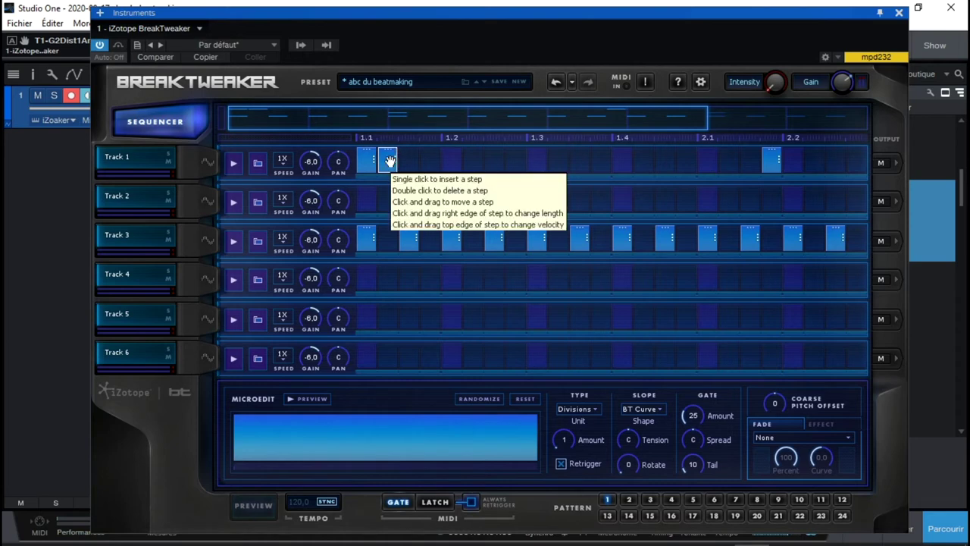
pyautogui.doubleClick(388, 160)
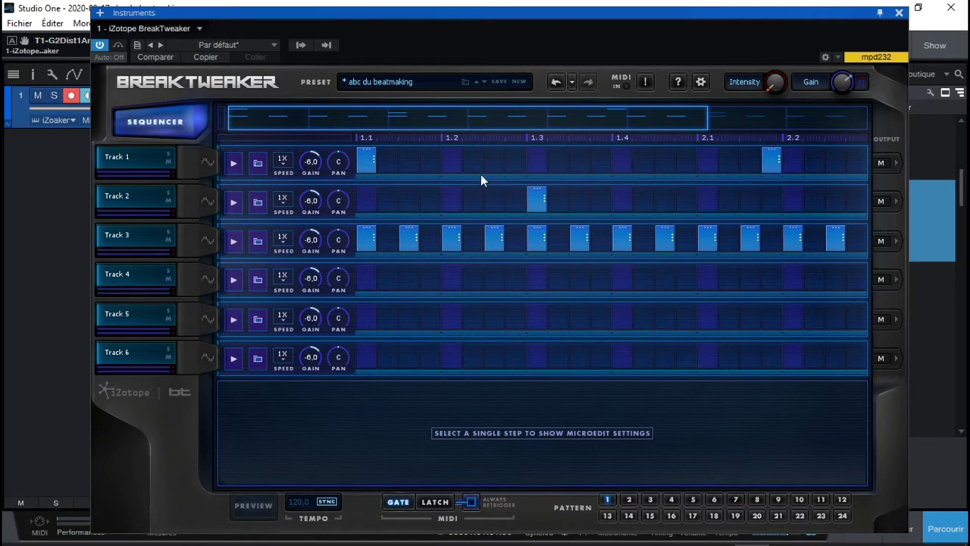
# Play back the pattern and try Track 1's second step on beat 2.1 instead of that beat's last sixteenth.
pyautogui.press('space')
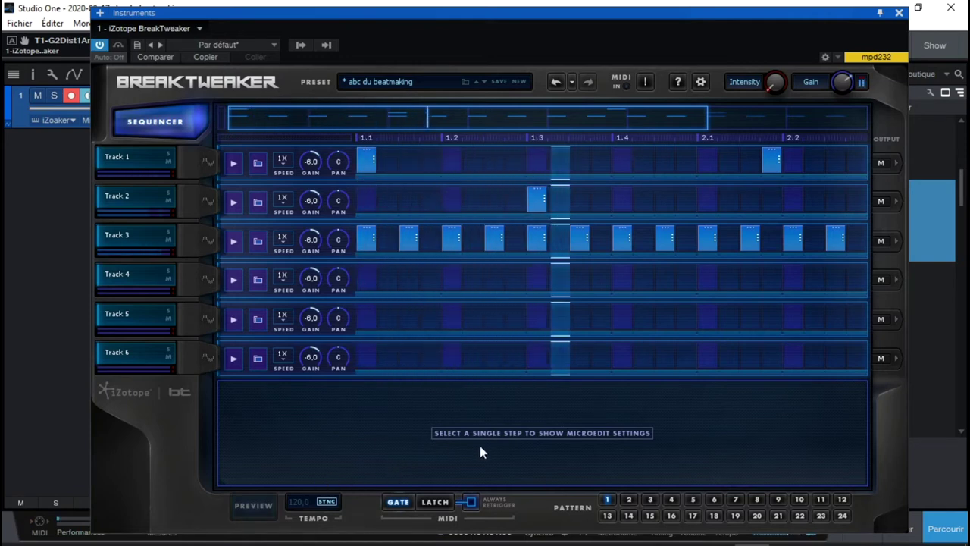
pyautogui.press('space')
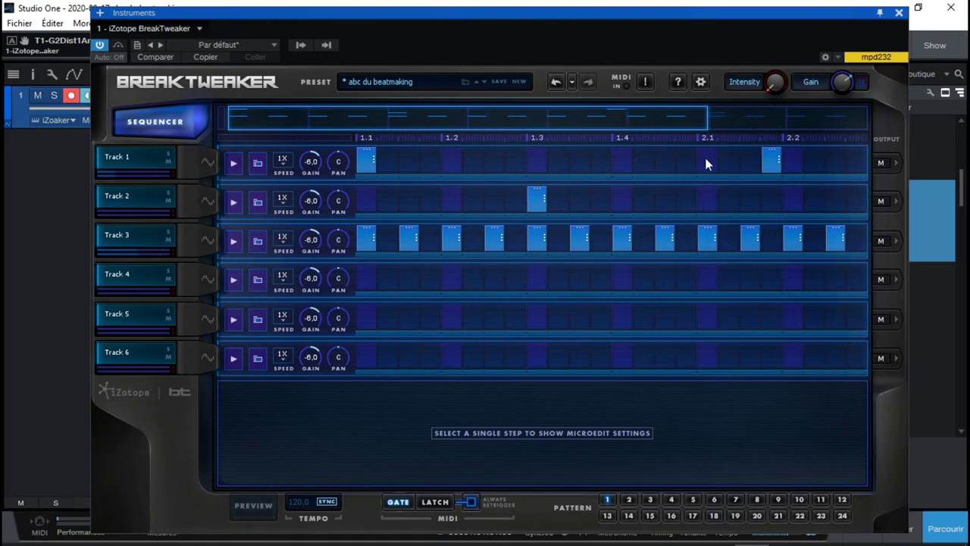
pyautogui.click(772, 161)
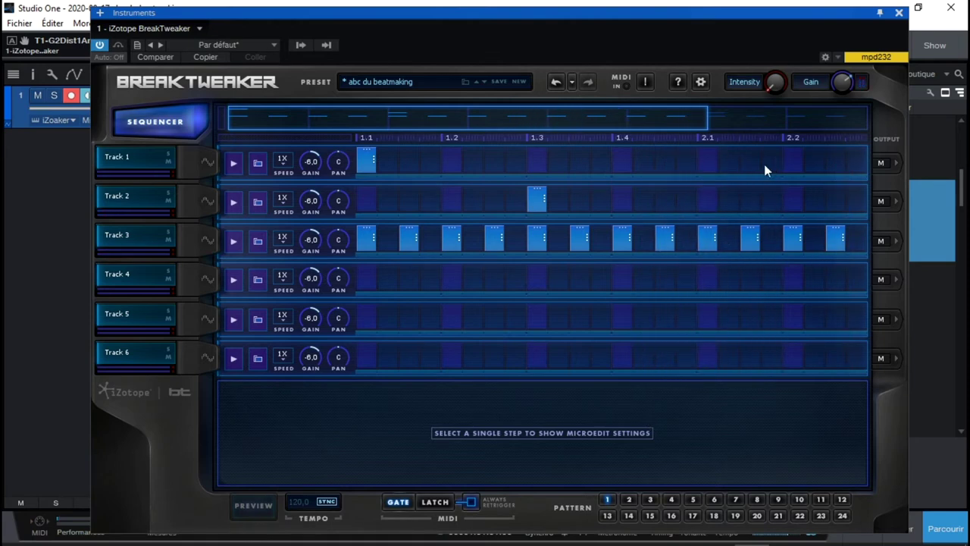
pyautogui.click(706, 161)
pyautogui.press('space')
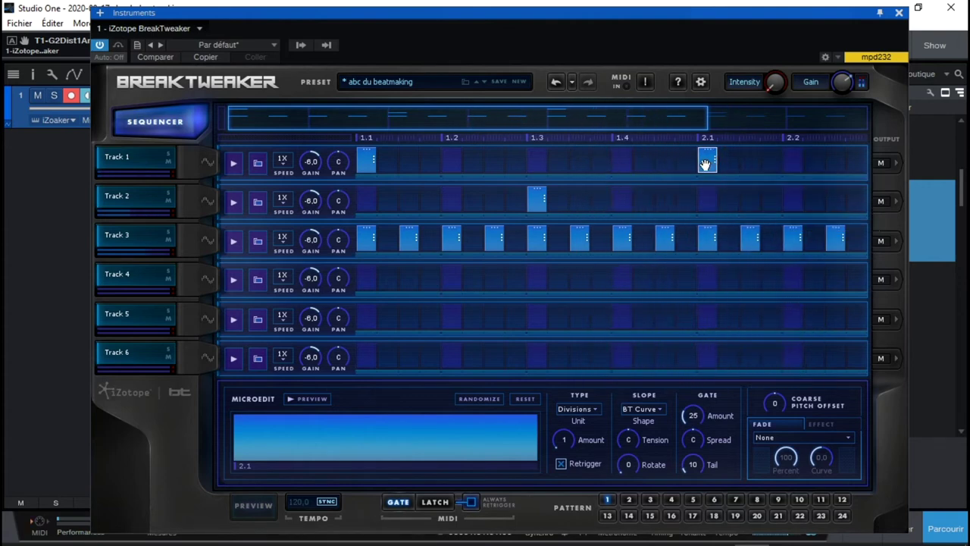
# Replace Track 1's step on beat 2.1 with steps on the last sixteenths of beats 1.4 and 2.1.
pyautogui.click(706, 160)
pyautogui.click(683, 160)
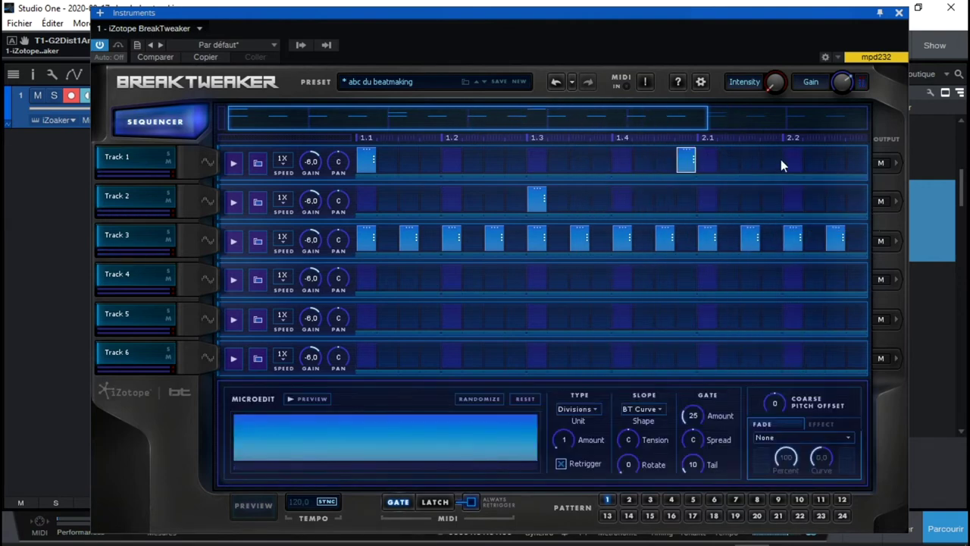
pyautogui.click(769, 165)
pyautogui.click(770, 161)
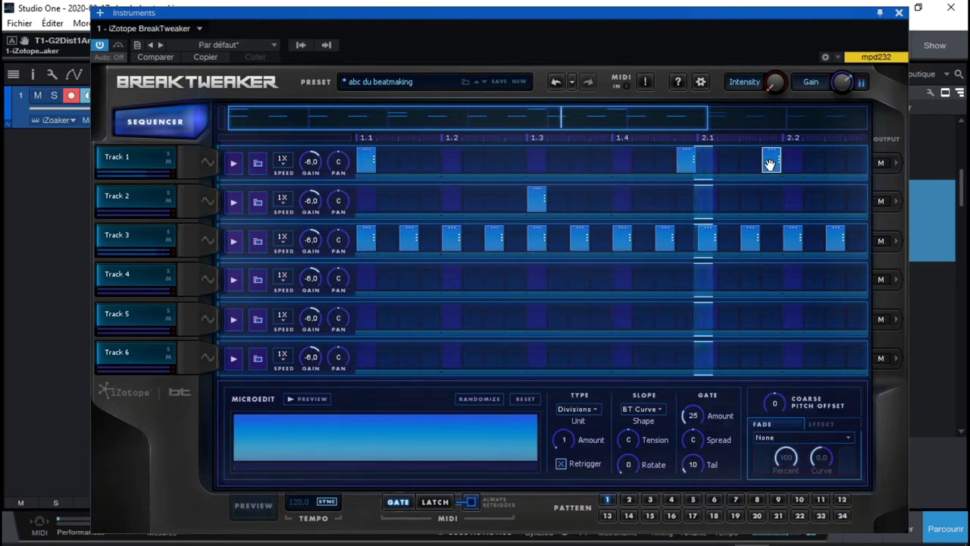
# Shift Track 1's steps in beats 1.4 and 2.1 from the last to the third sixteenth.
pyautogui.click(683, 161)
pyautogui.click(683, 161)
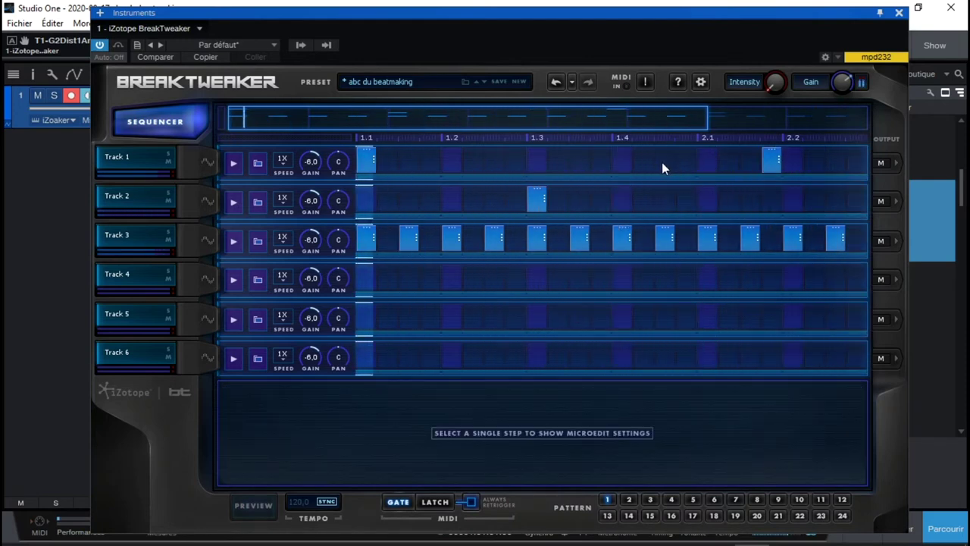
pyautogui.click(663, 160)
pyautogui.click(770, 161)
pyautogui.click(772, 161)
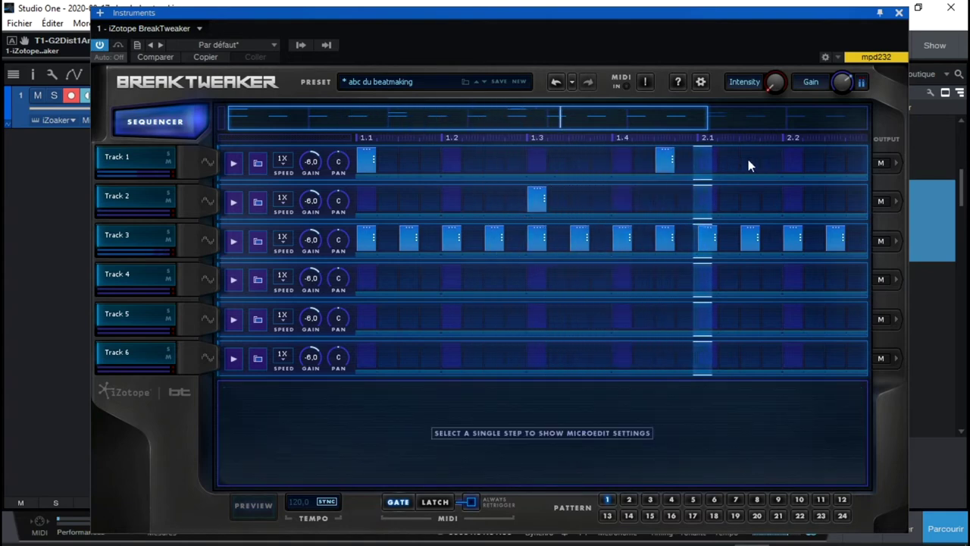
pyautogui.click(749, 160)
# Add a step to Track 1 on beat 2.4, removing the misplaced one on the beat's second sixteenth.
pyautogui.moveTo(672, 119); pyautogui.dragTo(869, 127)
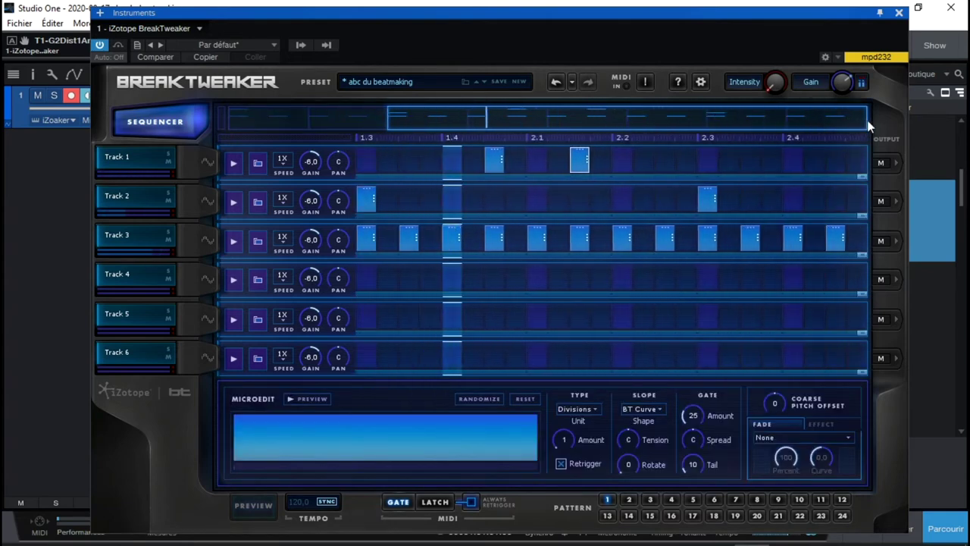
pyautogui.click(814, 161)
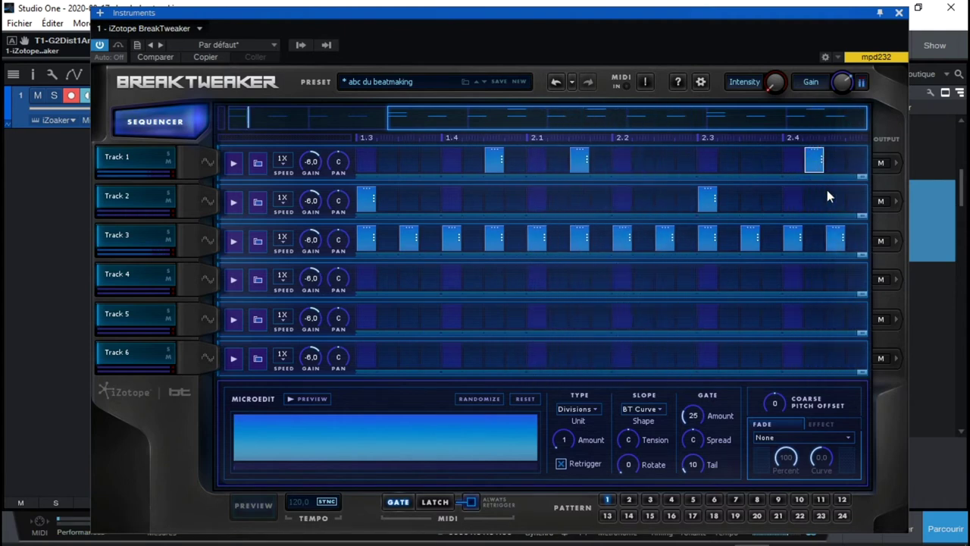
pyautogui.click(812, 159)
pyautogui.click(792, 161)
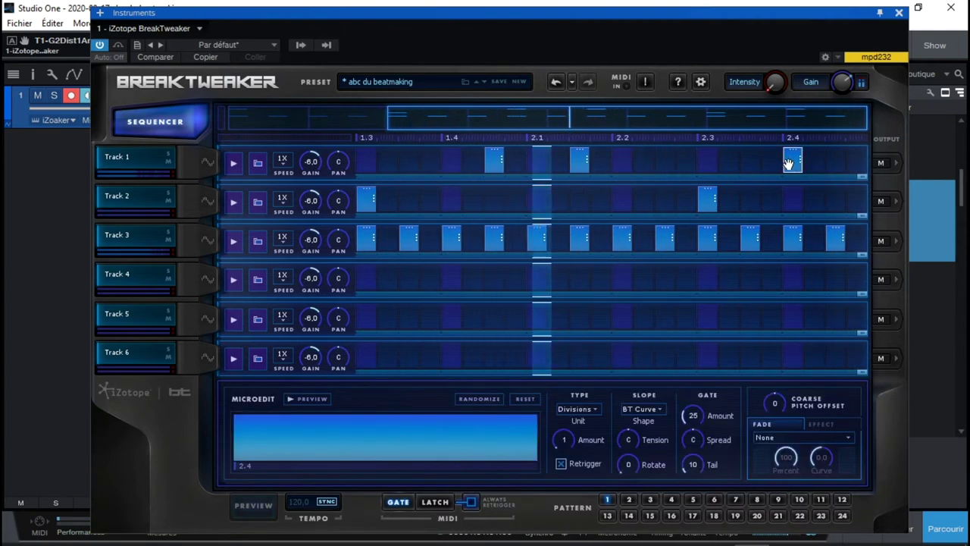
pyautogui.press('space')
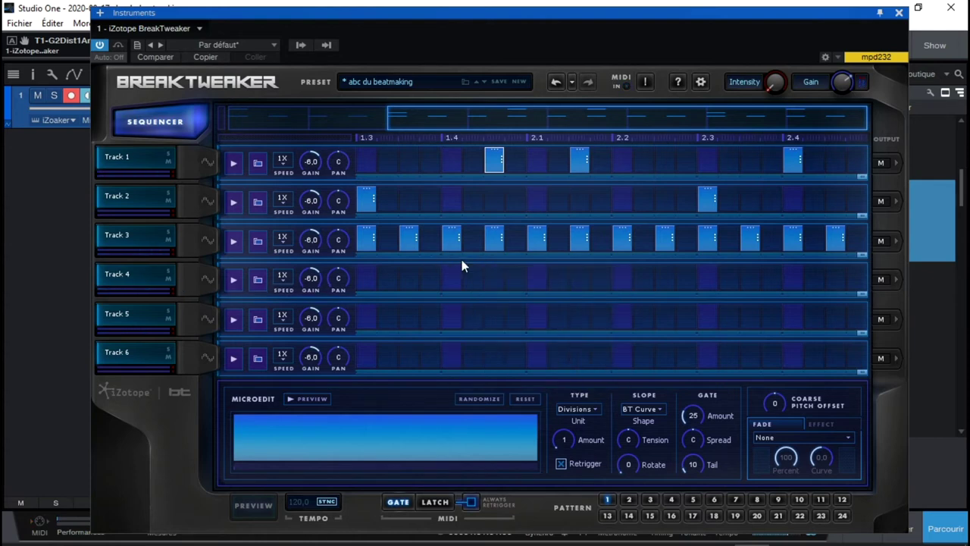
# Add a step to Track 4 on beat 1.4 and lengthen it to one full beat.
pyautogui.click(452, 281)
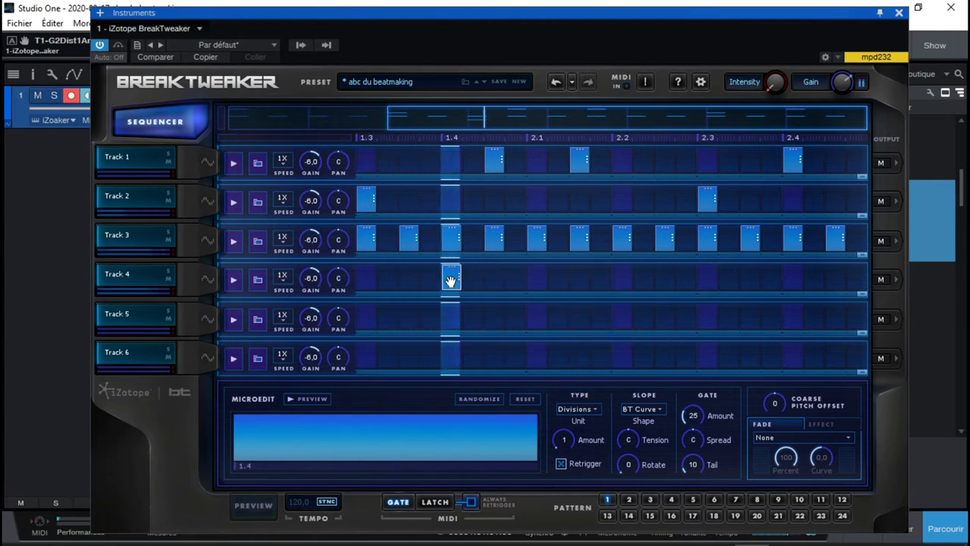
pyautogui.moveTo(539, 112); pyautogui.dragTo(377, 114)
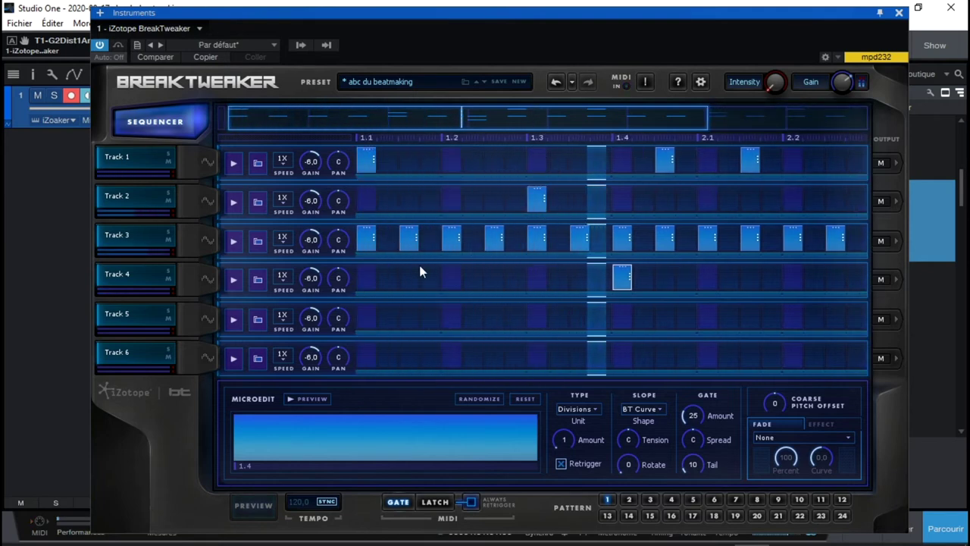
pyautogui.moveTo(626, 278); pyautogui.dragTo(703, 280)
pyautogui.press('space')
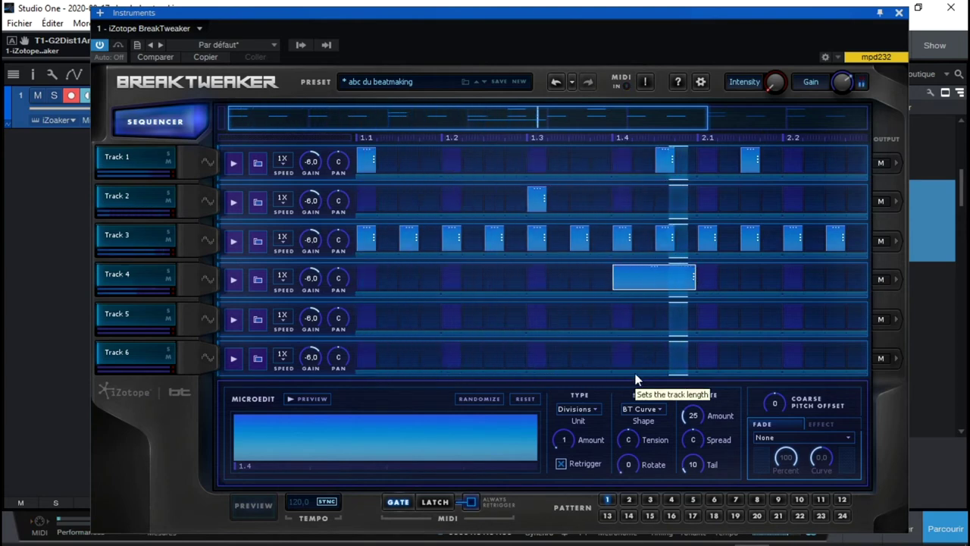
# Raise the Track 4 step's microedit amount to 75 divisions while auditioning the pattern.
pyautogui.click(576, 408)
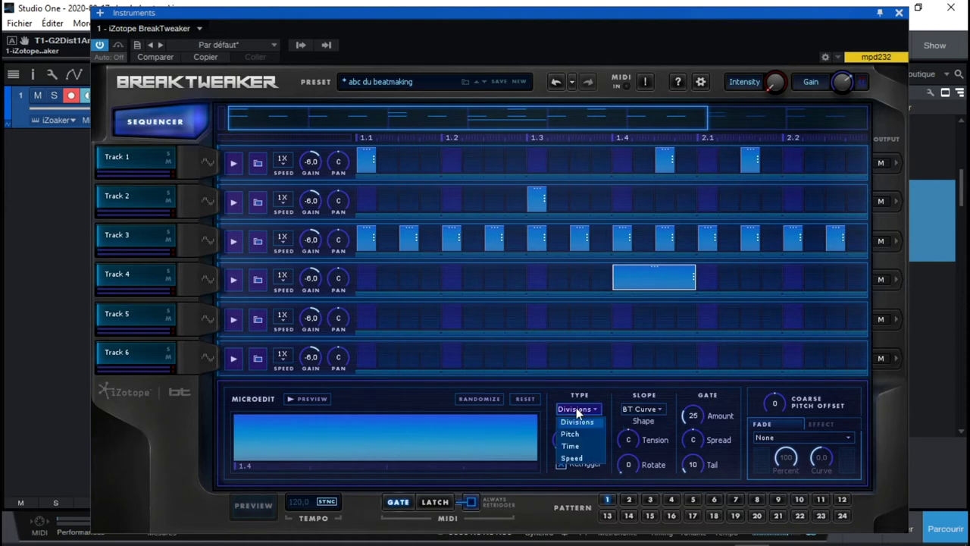
pyautogui.click(554, 387)
pyautogui.click(583, 411)
pyautogui.click(550, 398)
pyautogui.moveTo(564, 448); pyautogui.dragTo(565, 440)
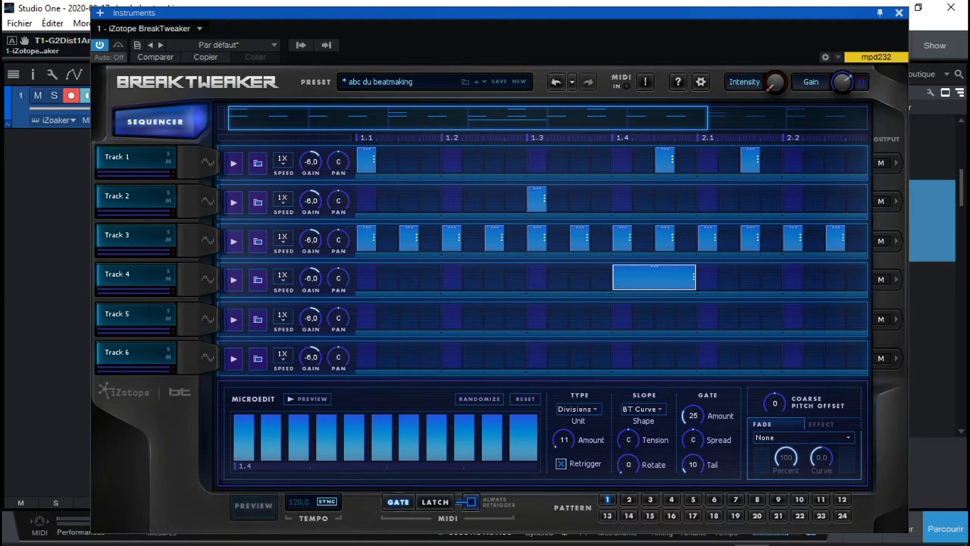
pyautogui.press('space')
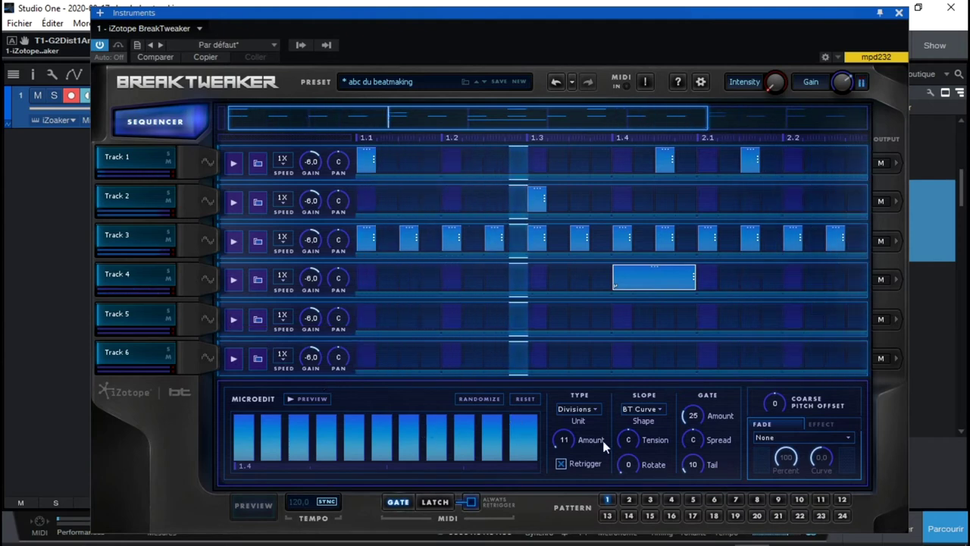
pyautogui.moveTo(562, 440); pyautogui.dragTo(555, 441)
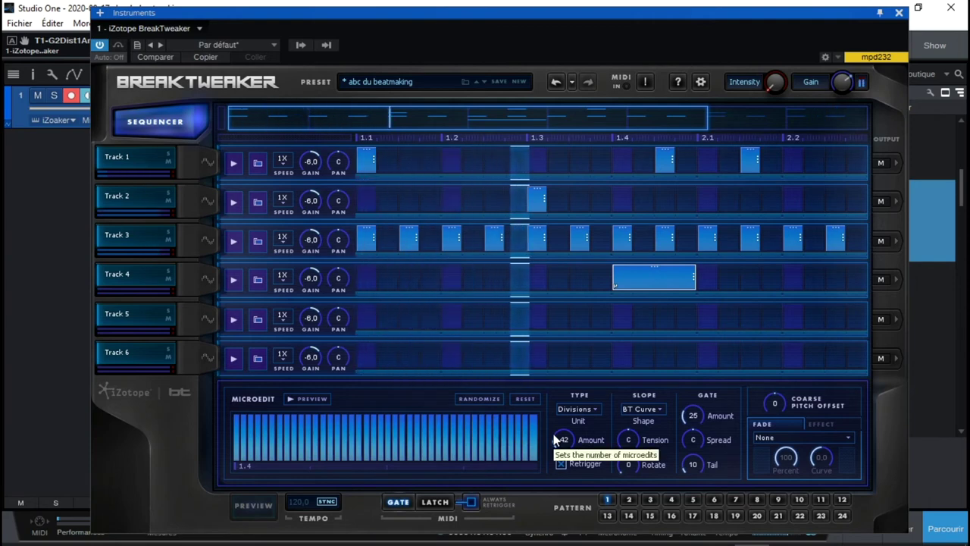
pyautogui.moveTo(555, 440); pyautogui.dragTo(558, 438)
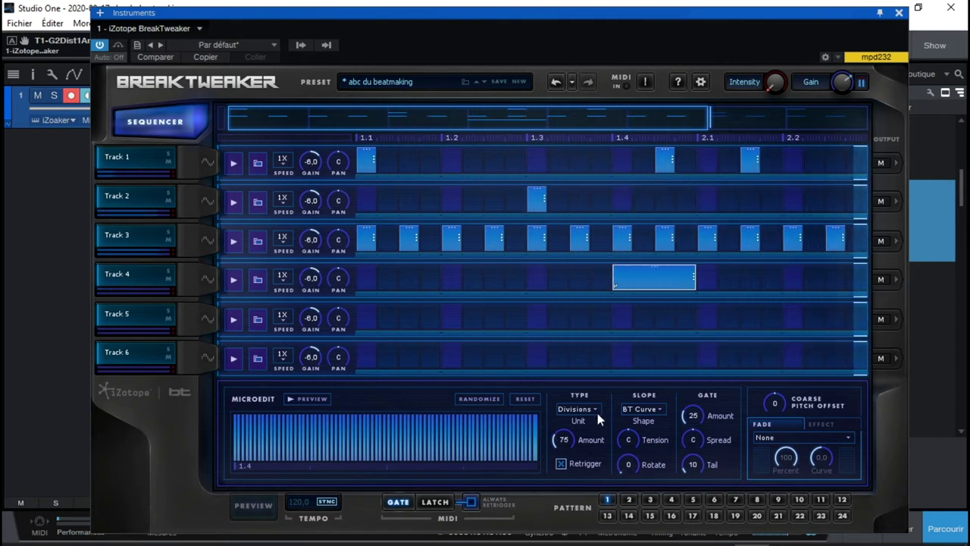
# Keep the BT Curve slope shape, set its tension to 26L and play back the pattern.
pyautogui.click(643, 405)
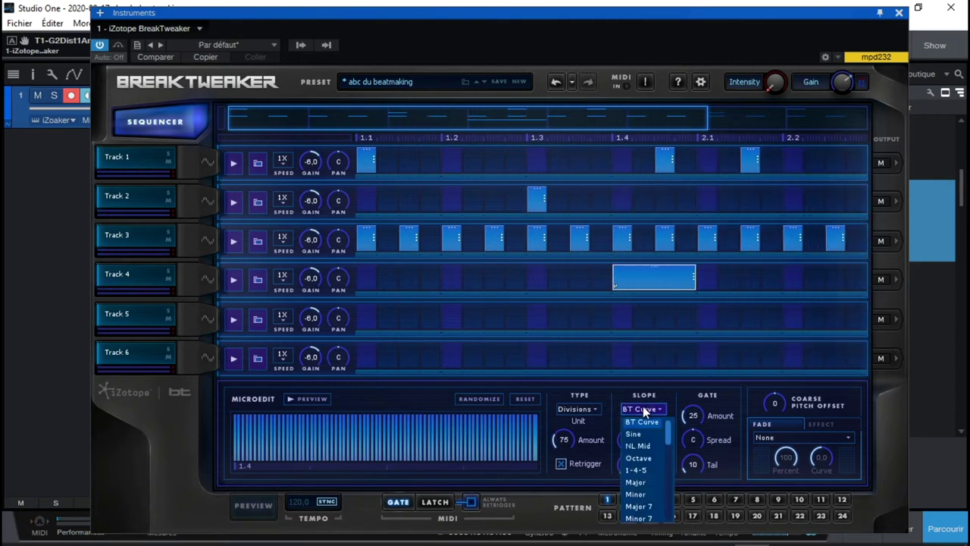
pyautogui.click(655, 386)
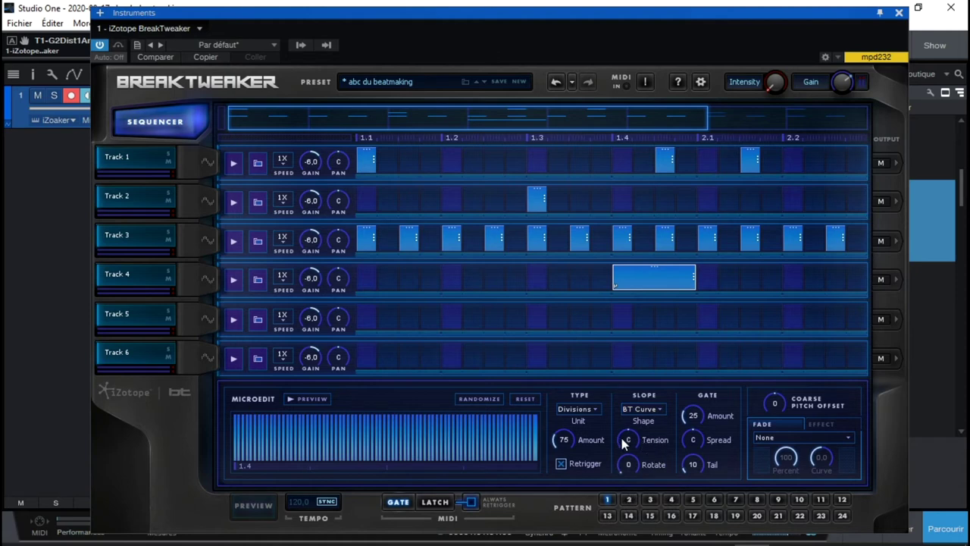
pyautogui.scroll(-10, 624, 444)
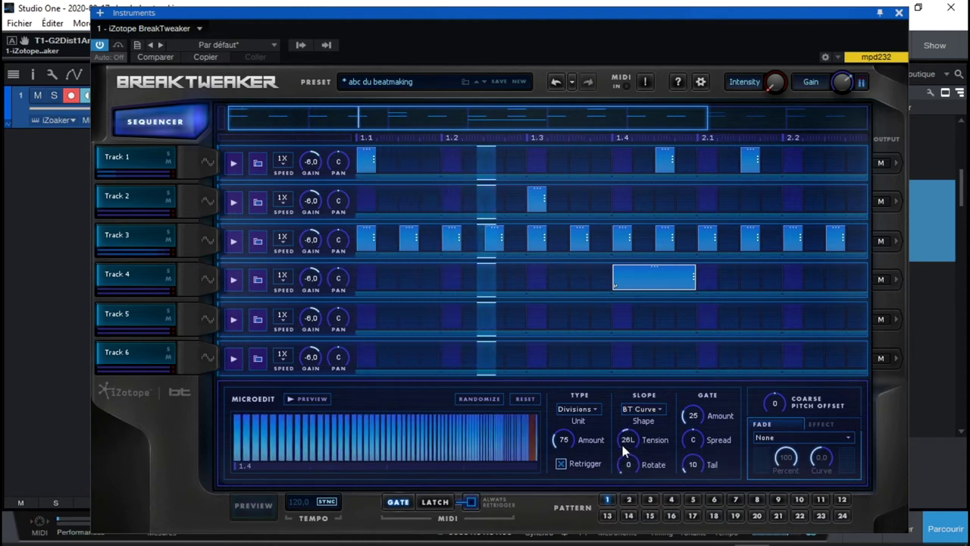
pyautogui.press('space')
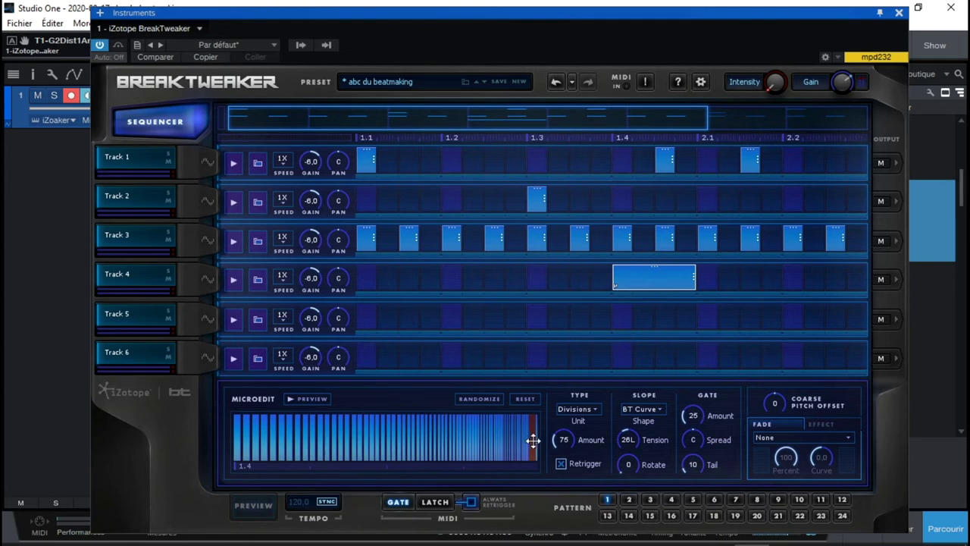
pyautogui.press('space')
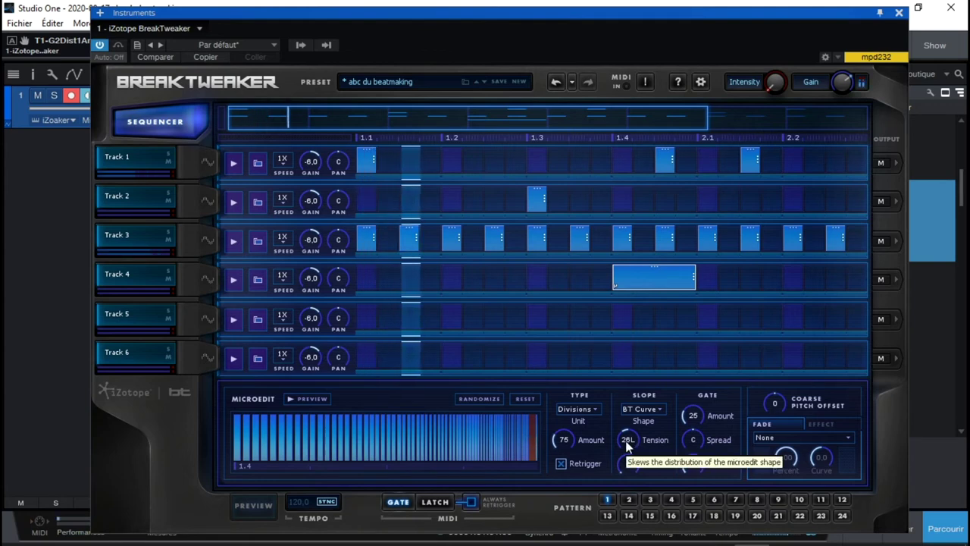
# Skew the Track 4 step's microedit slope the opposite way by setting its tension to 38R.
pyautogui.scroll(5, 626, 448)
pyautogui.moveTo(626, 449); pyautogui.dragTo(624, 408)
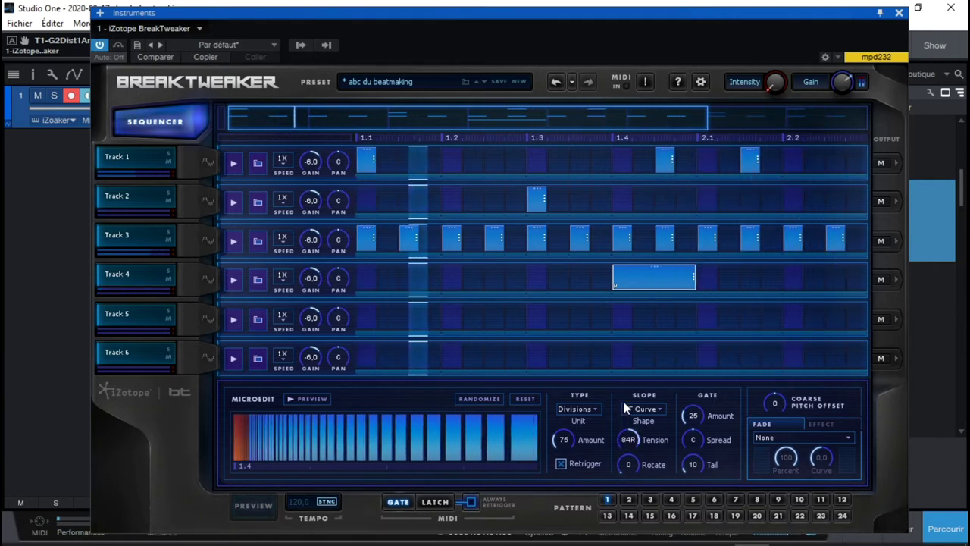
pyautogui.moveTo(624, 402); pyautogui.dragTo(620, 417)
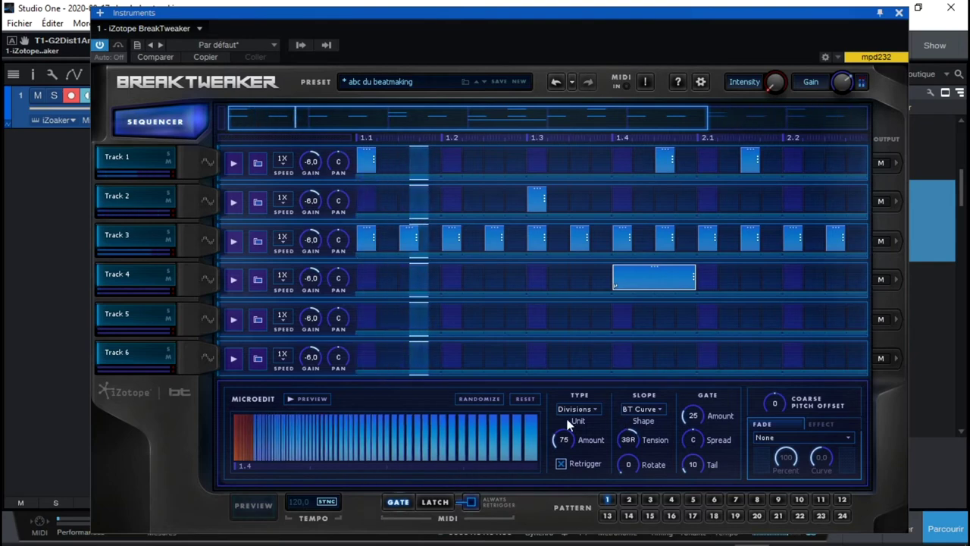
# Set the Track 4 step's microedit amount to 24 divisions and rotate its slope to 50.
pyautogui.moveTo(561, 437); pyautogui.dragTo(557, 457)
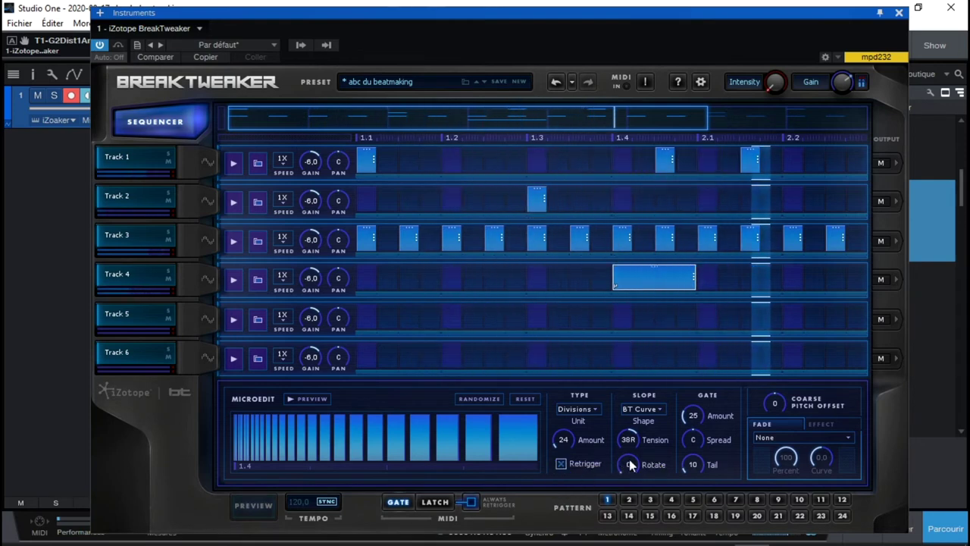
pyautogui.moveTo(628, 467); pyautogui.dragTo(630, 443)
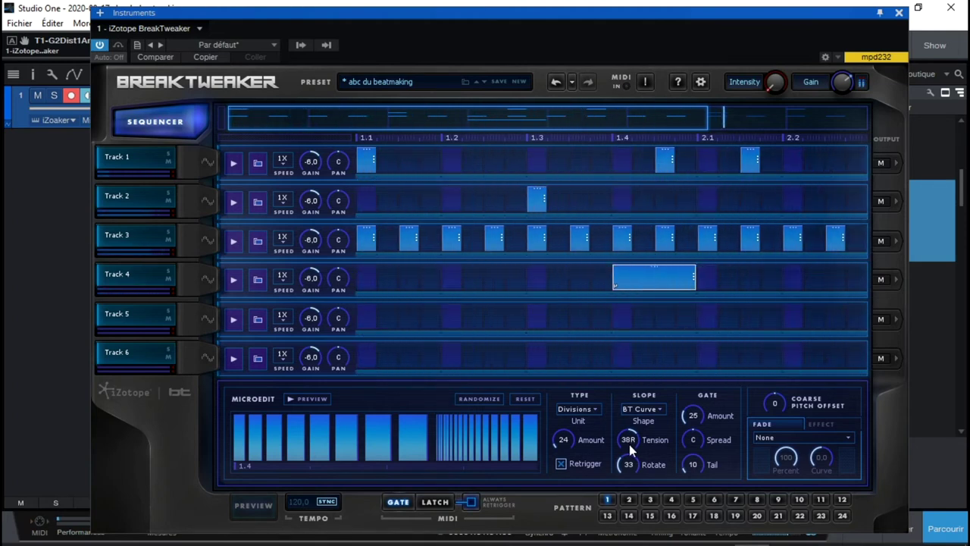
pyautogui.moveTo(630, 462); pyautogui.dragTo(630, 452)
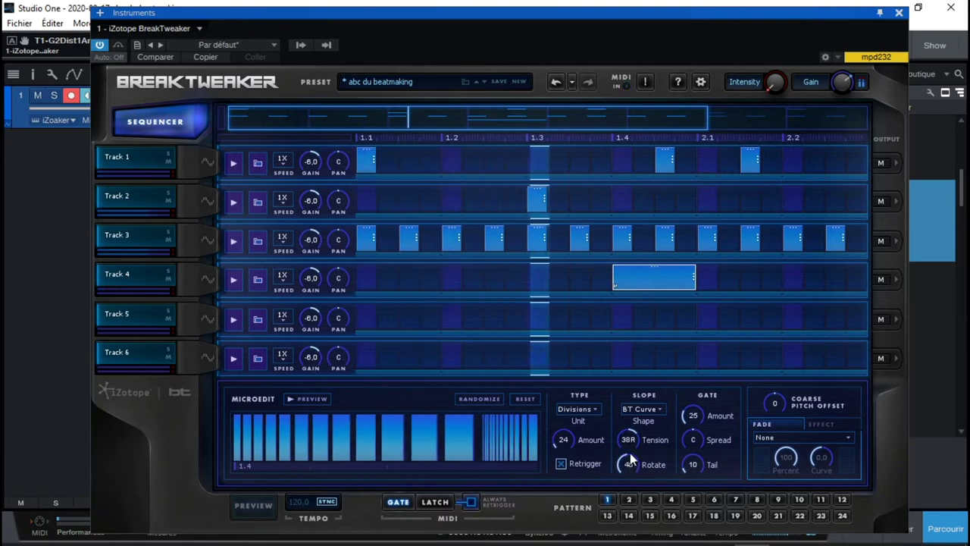
# Shape the Track 4 step's gate with amount 40, spread 80R and tail 49.
pyautogui.moveTo(689, 419); pyautogui.dragTo(690, 416)
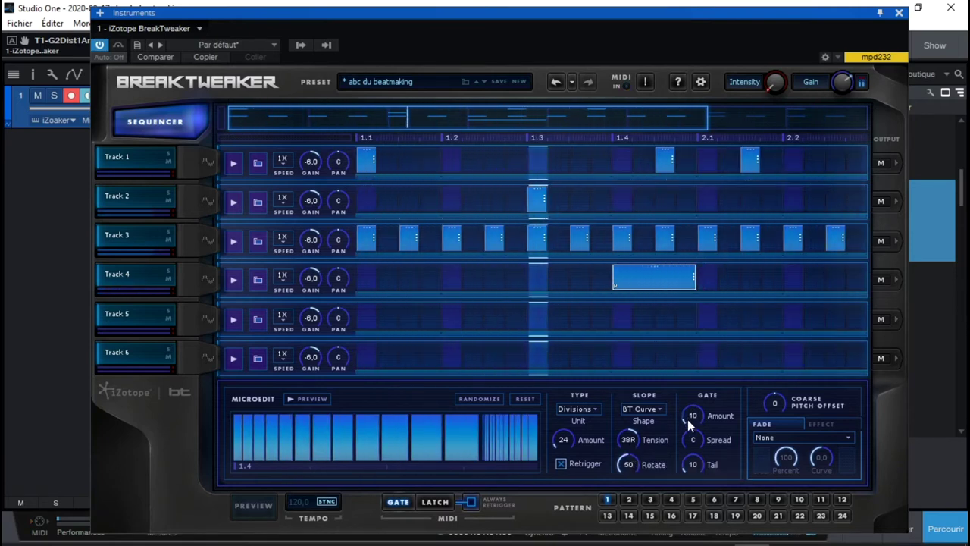
pyautogui.moveTo(687, 413); pyautogui.dragTo(691, 374)
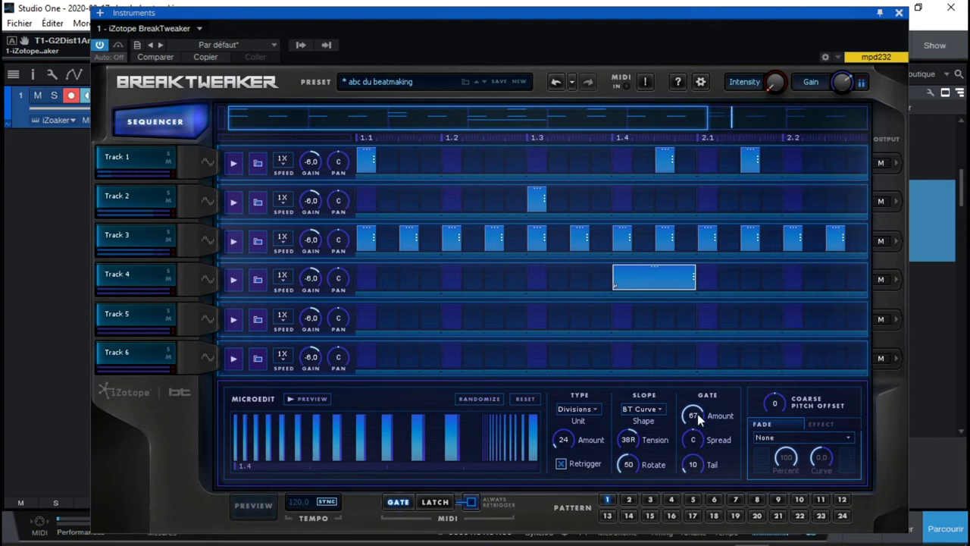
pyautogui.moveTo(697, 413); pyautogui.dragTo(675, 408)
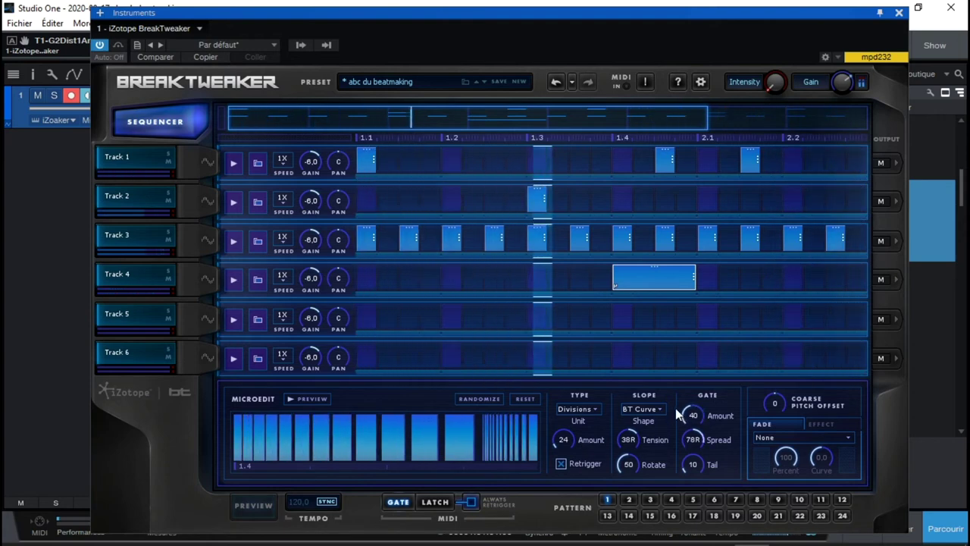
pyautogui.moveTo(692, 464); pyautogui.dragTo(690, 443)
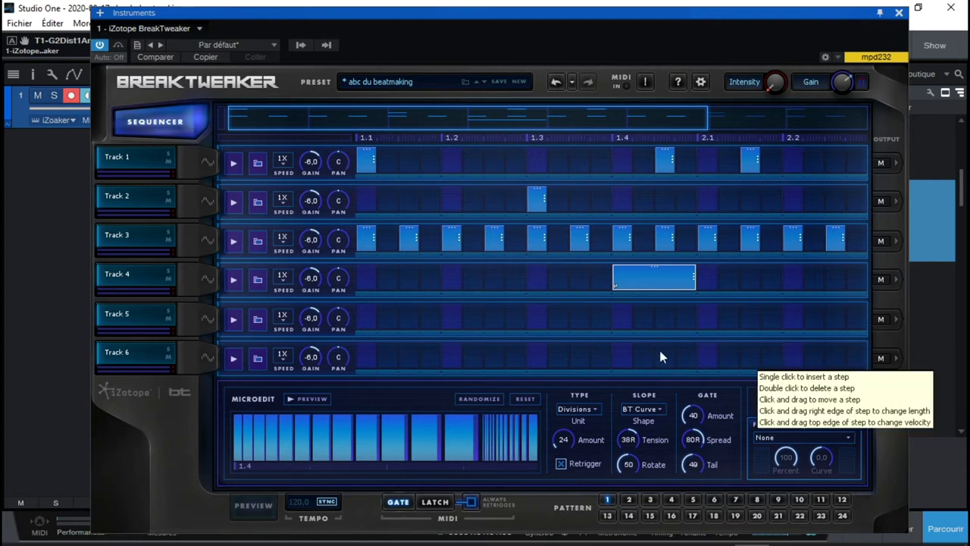
# Play the pattern and set the Track 4 step's coarse pitch offset to -7.
pyautogui.press('space')
pyautogui.moveTo(777, 404); pyautogui.dragTo(769, 430)
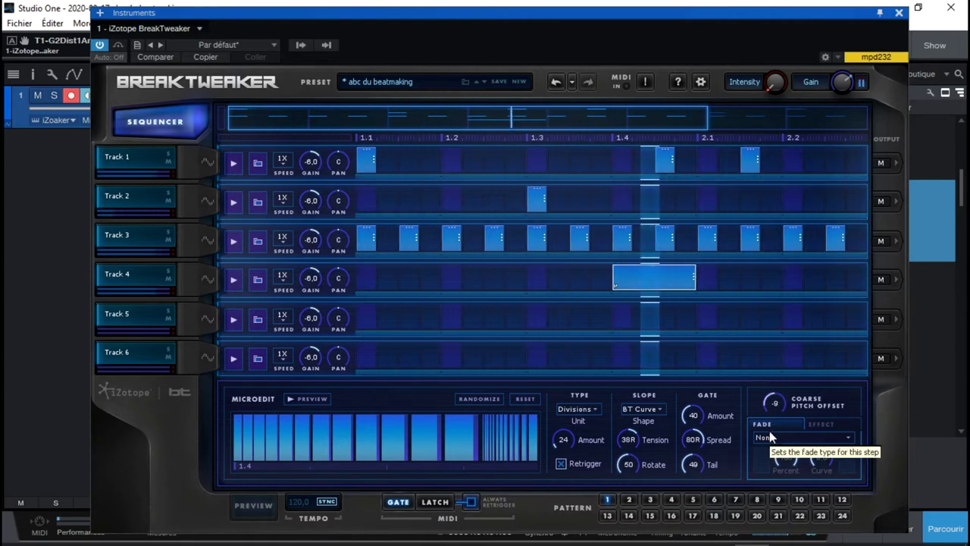
pyautogui.moveTo(770, 437); pyautogui.dragTo(769, 427)
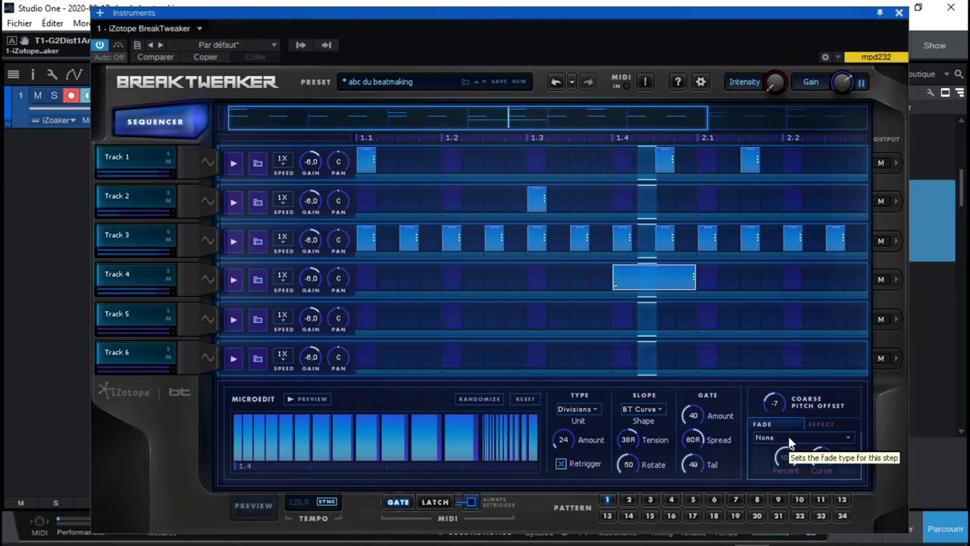
# Apply a Fade In to the Track 4 step at 52 percent while auditioning the pattern.
pyautogui.click(789, 438)
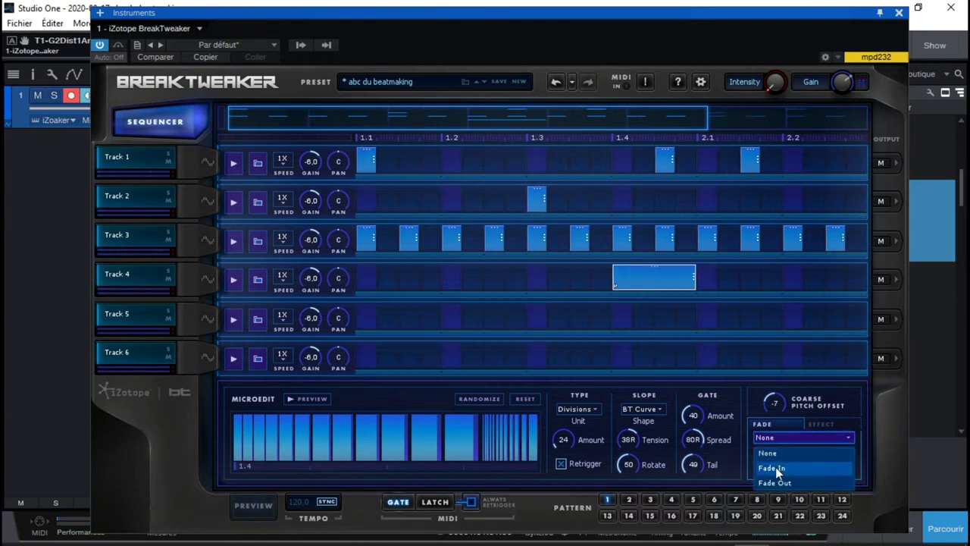
pyautogui.click(773, 467)
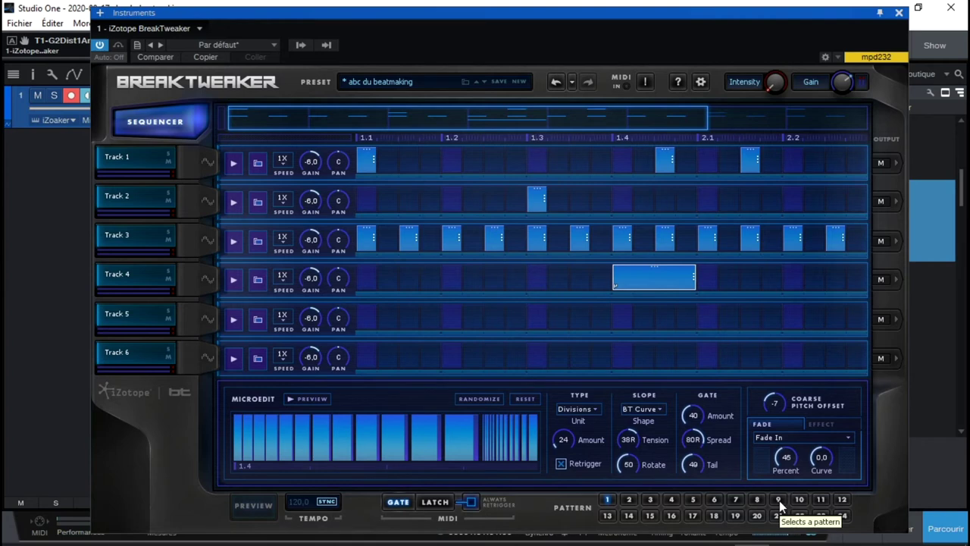
pyautogui.press('space')
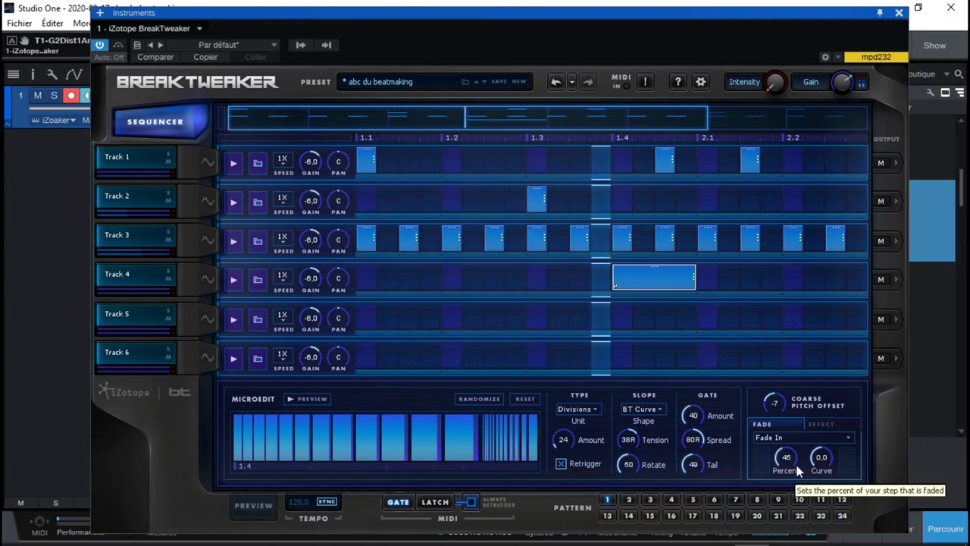
pyautogui.scroll(2, 798, 467)
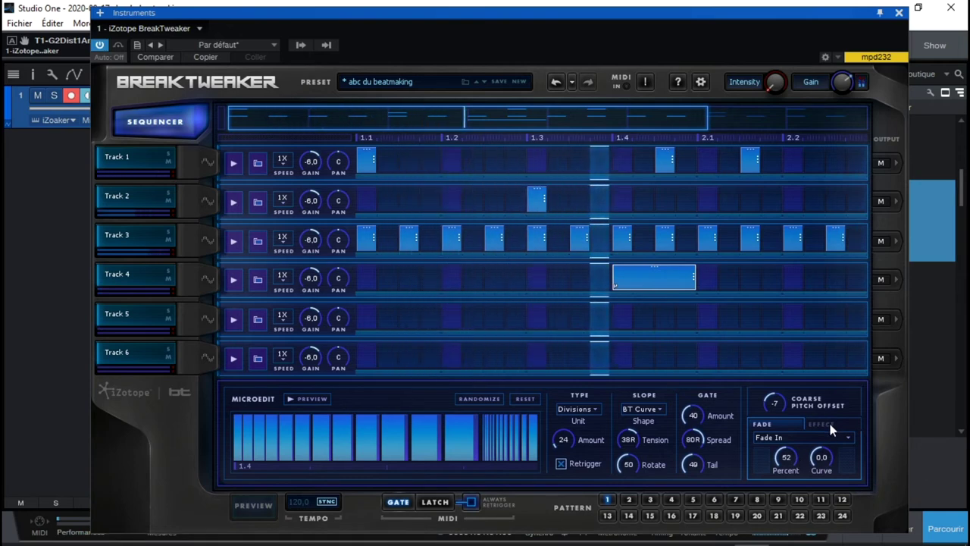
# Add a Chorus effect to the Track 4 step with amount 88 and rate 2.6.
pyautogui.click(830, 424)
pyautogui.click(812, 438)
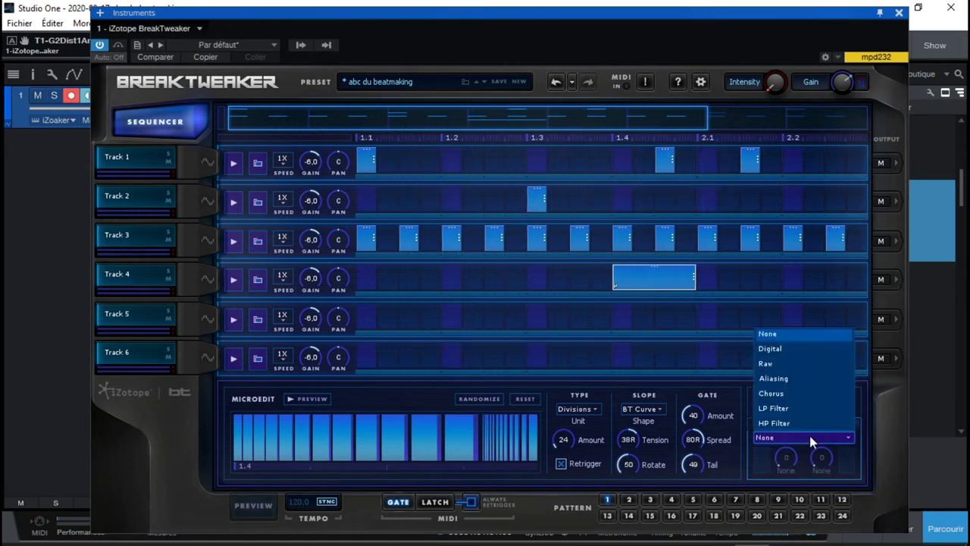
pyautogui.click(773, 394)
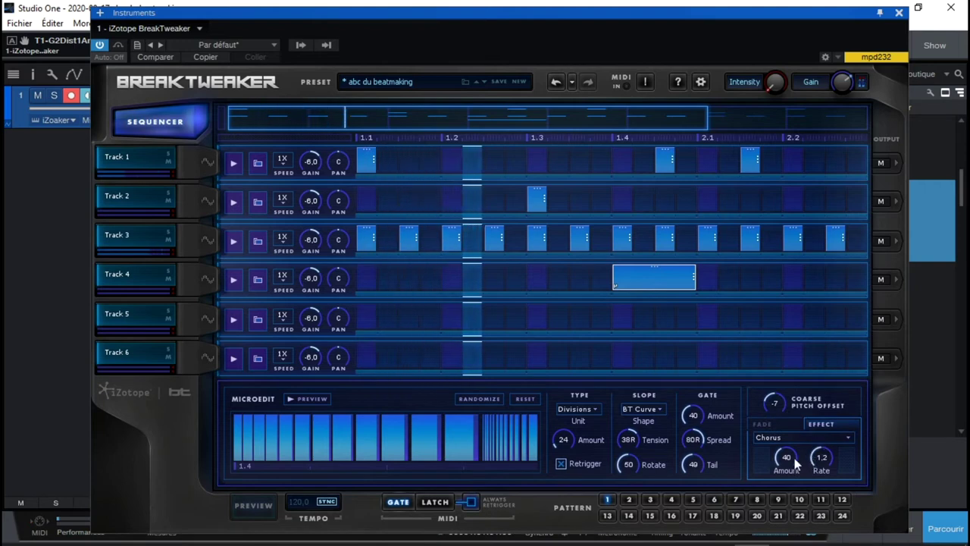
pyautogui.moveTo(787, 463); pyautogui.dragTo(786, 429)
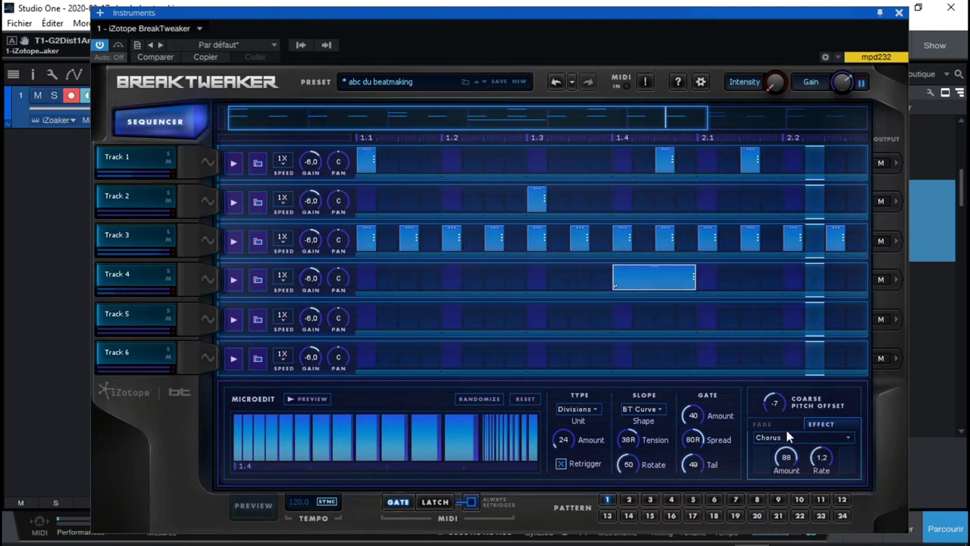
pyautogui.moveTo(823, 465); pyautogui.dragTo(825, 448)
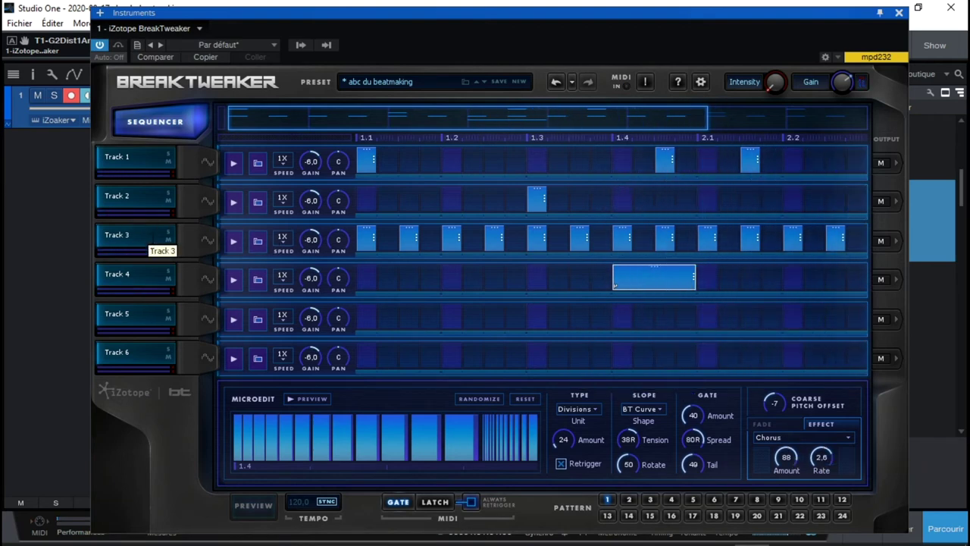
# Modulate the pan of Track 4's first generator with LFO 1 between 40L and 40R, and return to the sequencer.
pyautogui.click(207, 279)
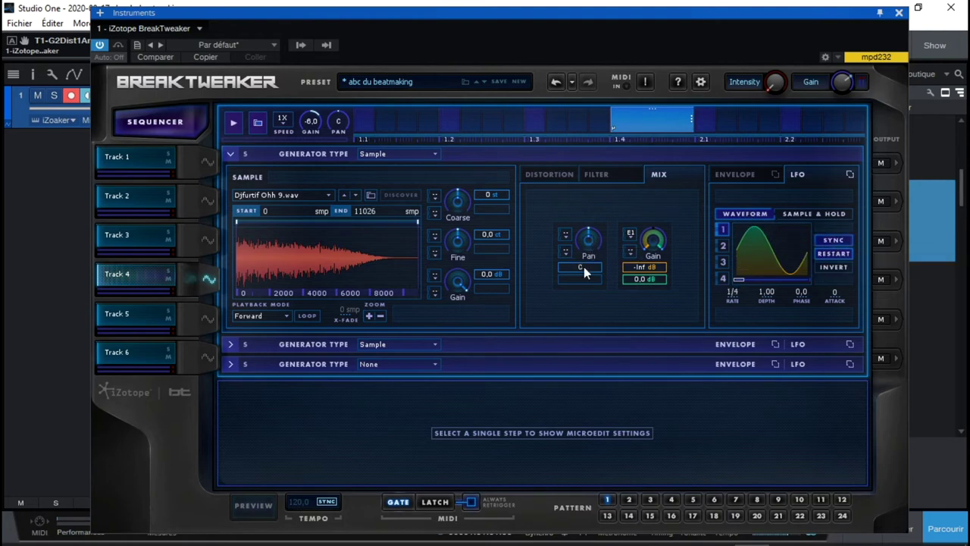
pyautogui.click(565, 235)
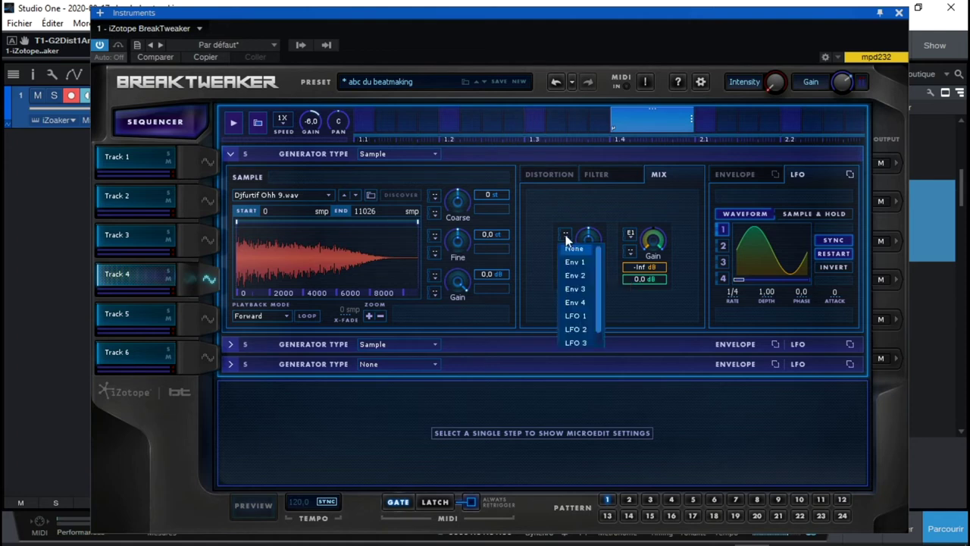
pyautogui.click(576, 317)
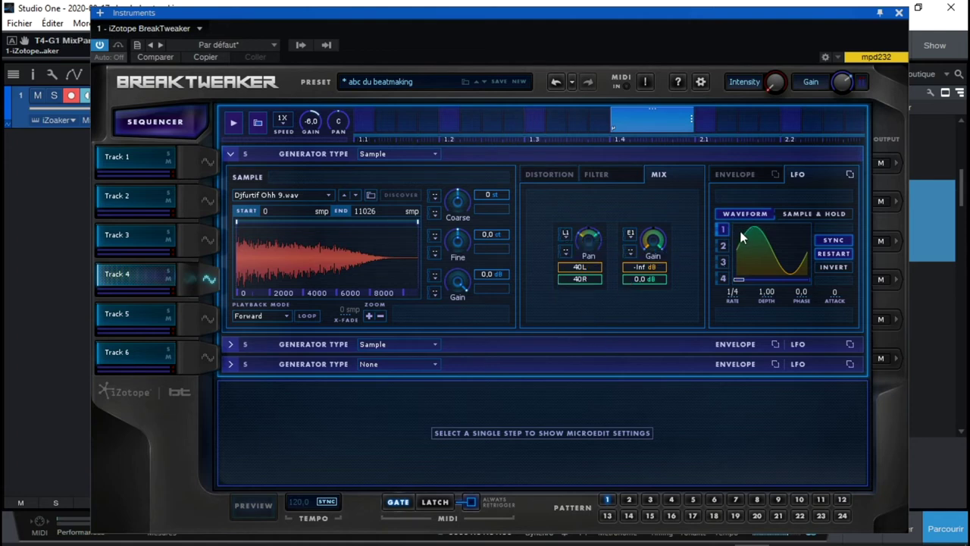
pyautogui.moveTo(580, 235); pyautogui.dragTo(599, 247)
pyautogui.click(174, 124)
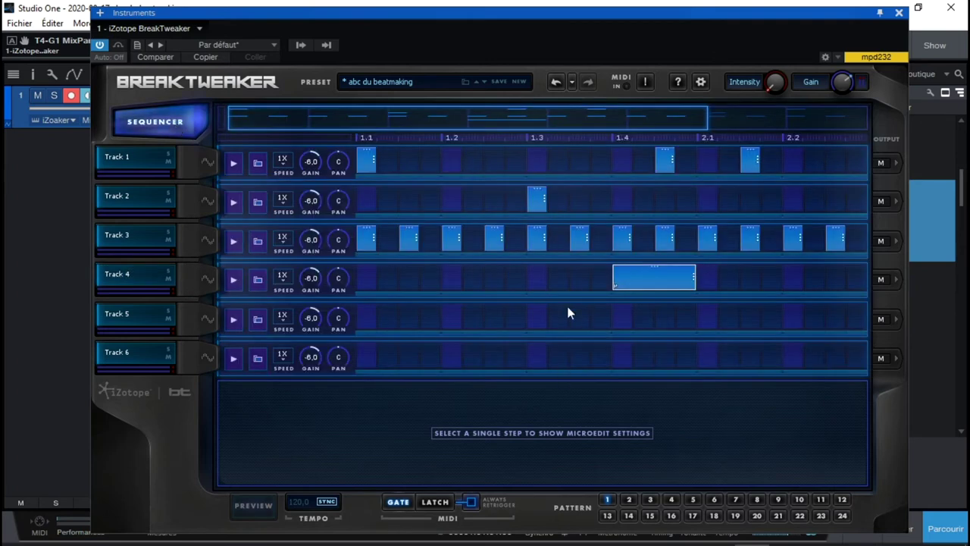
# Add a half-beat step to Track 4 on beat 2.3 and set its microedit amount to 29 divisions.
pyautogui.moveTo(470, 113); pyautogui.dragTo(860, 127)
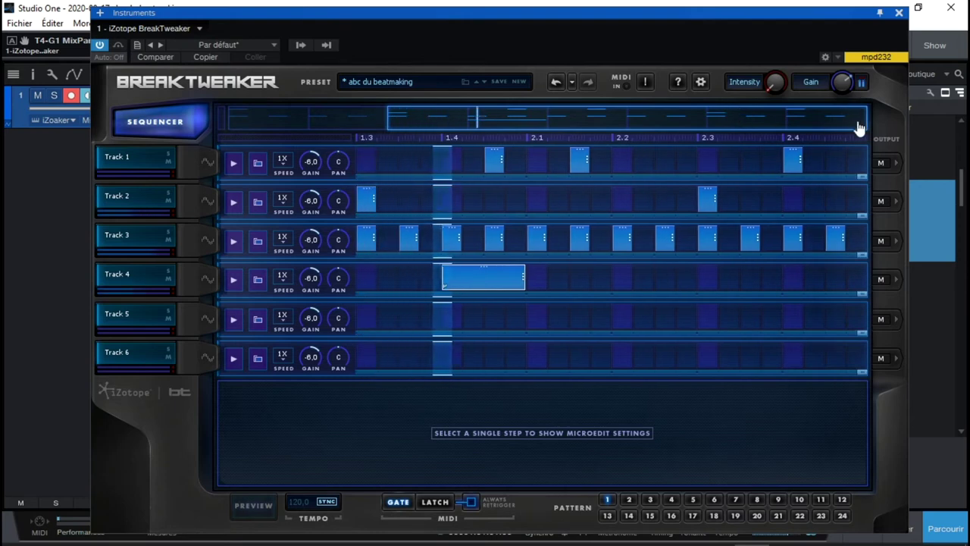
pyautogui.click(709, 281)
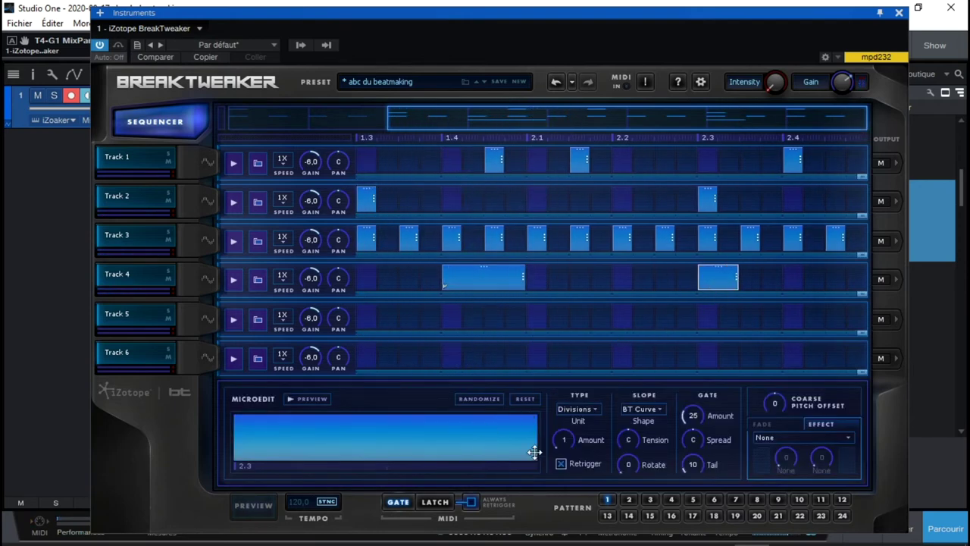
pyautogui.moveTo(567, 450); pyautogui.dragTo(565, 442)
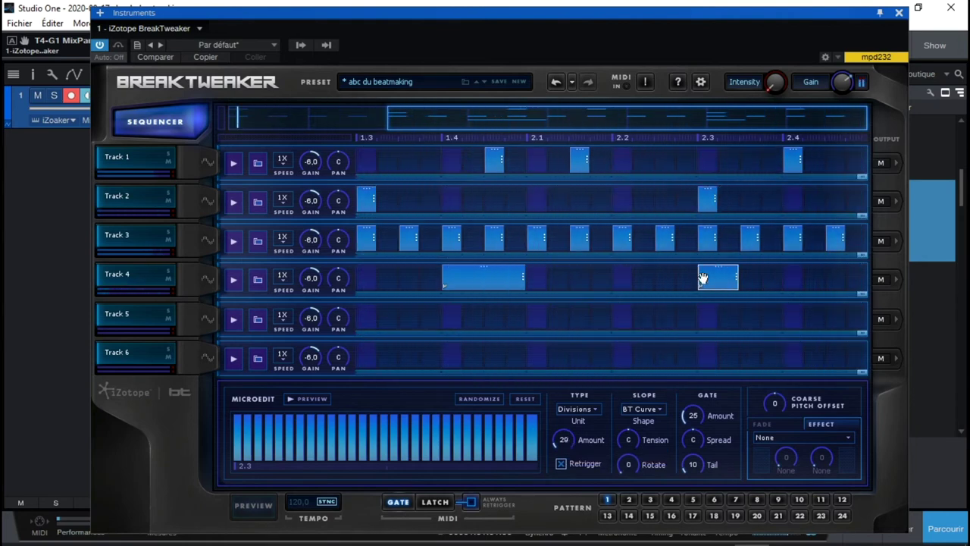
# Apply a Chorus effect to the Track 4 step on beat 2.3 and adjust the chorus amount.
pyautogui.click(778, 435)
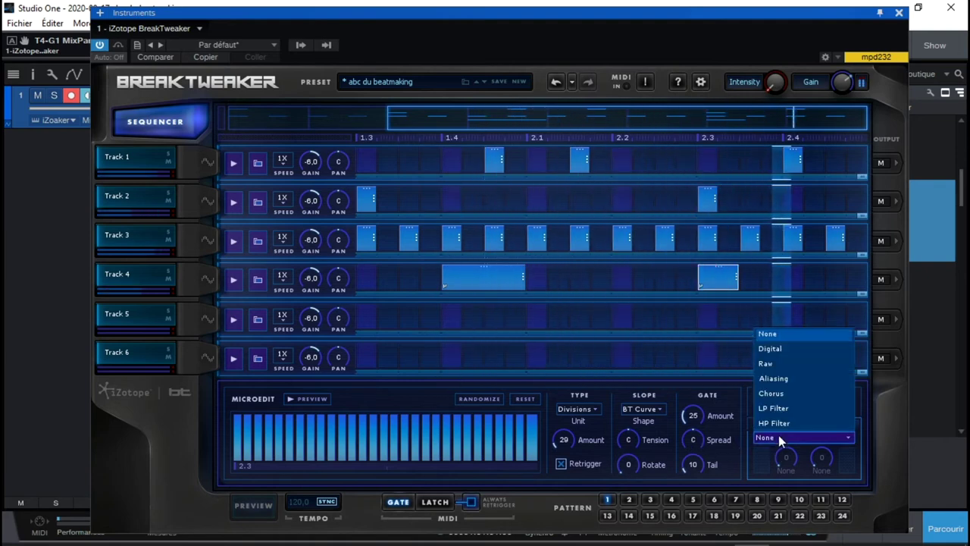
pyautogui.click(784, 393)
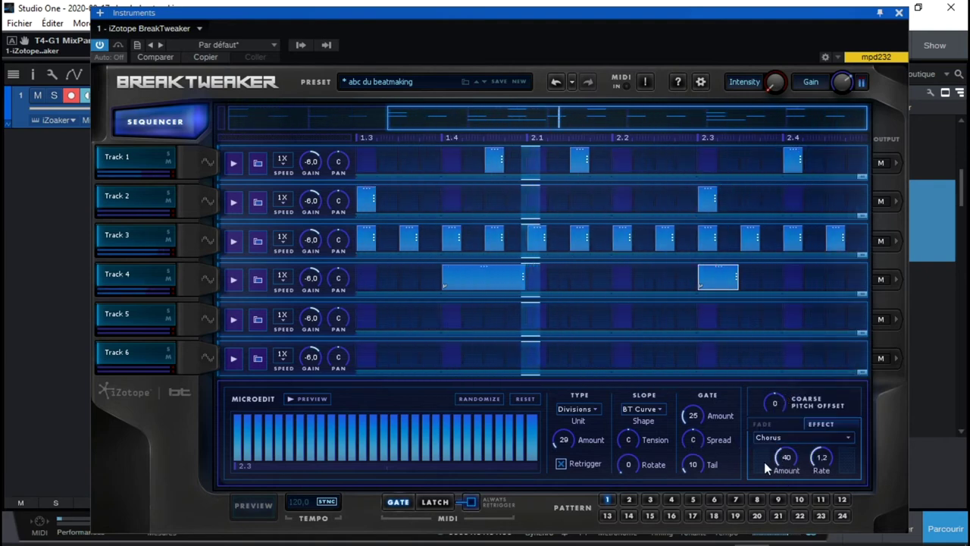
pyautogui.moveTo(778, 459); pyautogui.dragTo(817, 424)
# Apply a Fade In to the Track 4 step on beat 2.3.
pyautogui.click(776, 425)
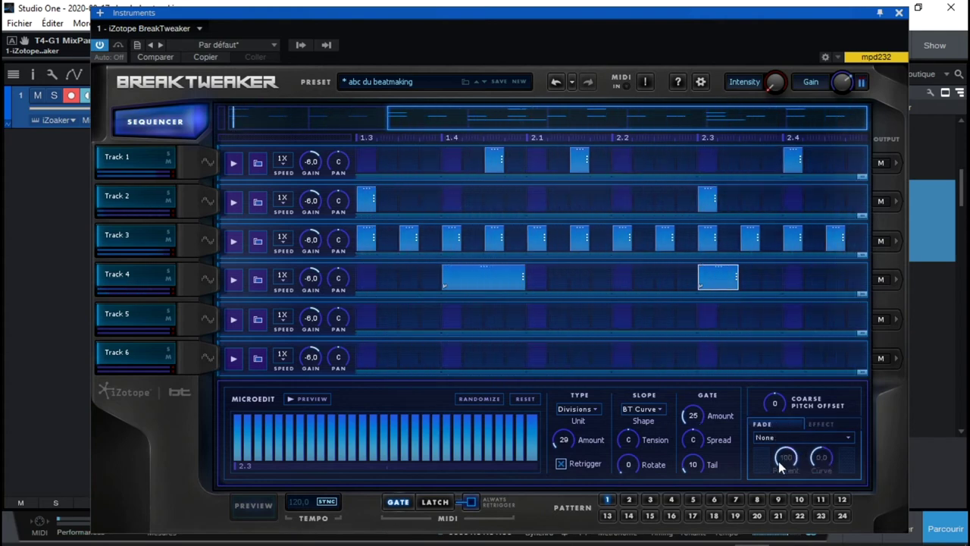
pyautogui.click(774, 440)
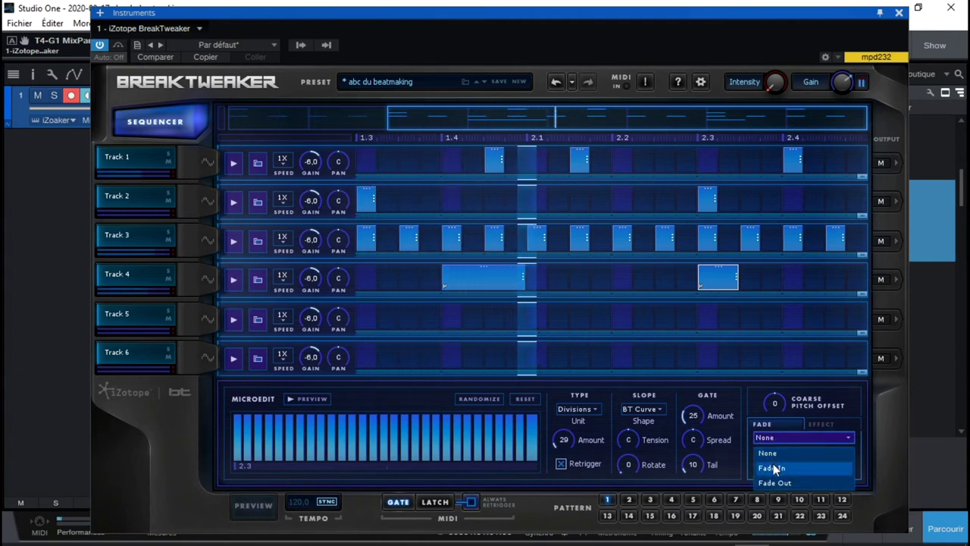
pyautogui.click(773, 465)
# Set the beat 2.3 step's slope tension to 54R and rotation to 25, with a gate amount of 46.
pyautogui.moveTo(622, 442); pyautogui.dragTo(615, 424)
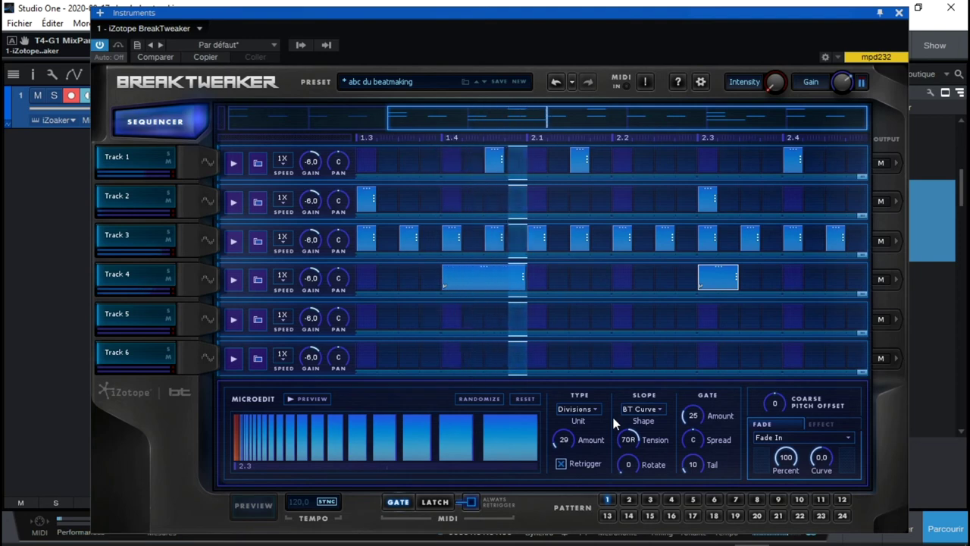
pyautogui.moveTo(634, 470); pyautogui.dragTo(626, 444)
pyautogui.moveTo(692, 415); pyautogui.dragTo(691, 396)
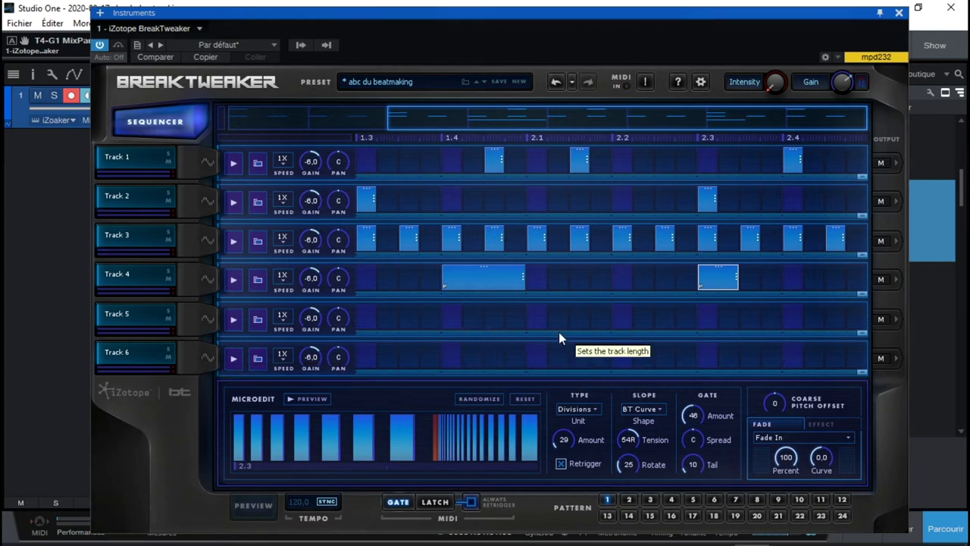
# Add a step to Track 6 on beat 2.1 and lengthen it to about one and a quarter beats.
pyautogui.click(553, 356)
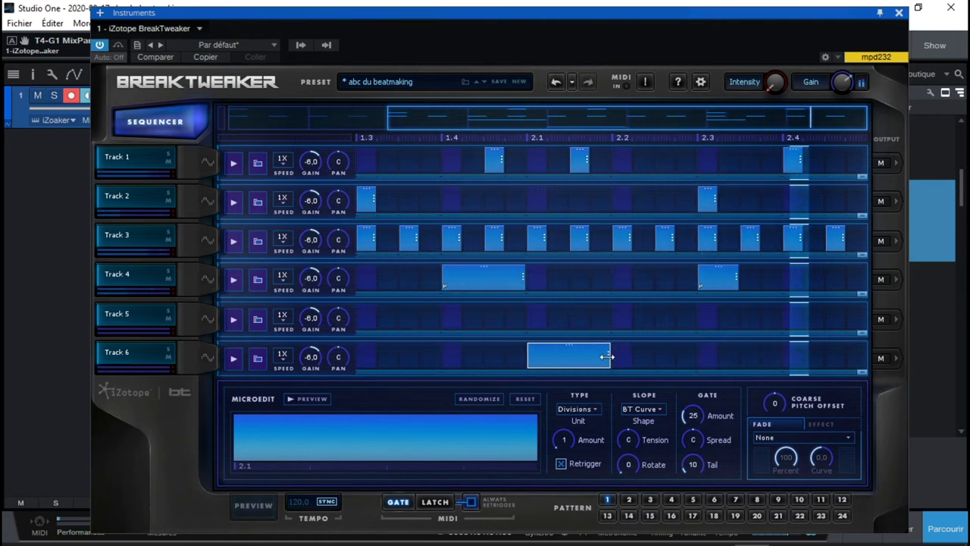
pyautogui.moveTo(609, 357); pyautogui.dragTo(625, 358)
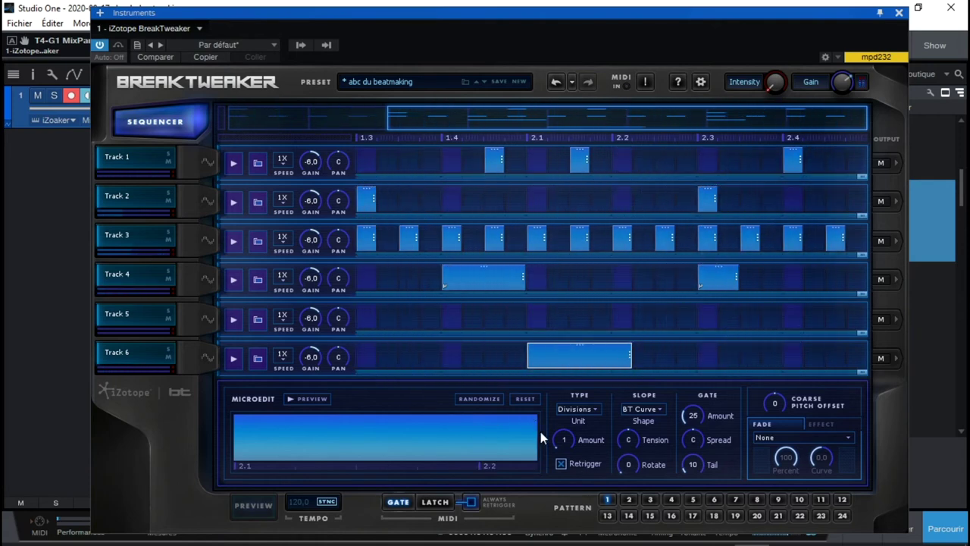
# Split the Track 6 step into 11 divisions with a slope tension of 52R and play back the pattern.
pyautogui.moveTo(563, 440)
pyautogui.mouseDown()
pyautogui.moveTo(561, 416)
pyautogui.moveTo(564, 445)
pyautogui.mouseUp()
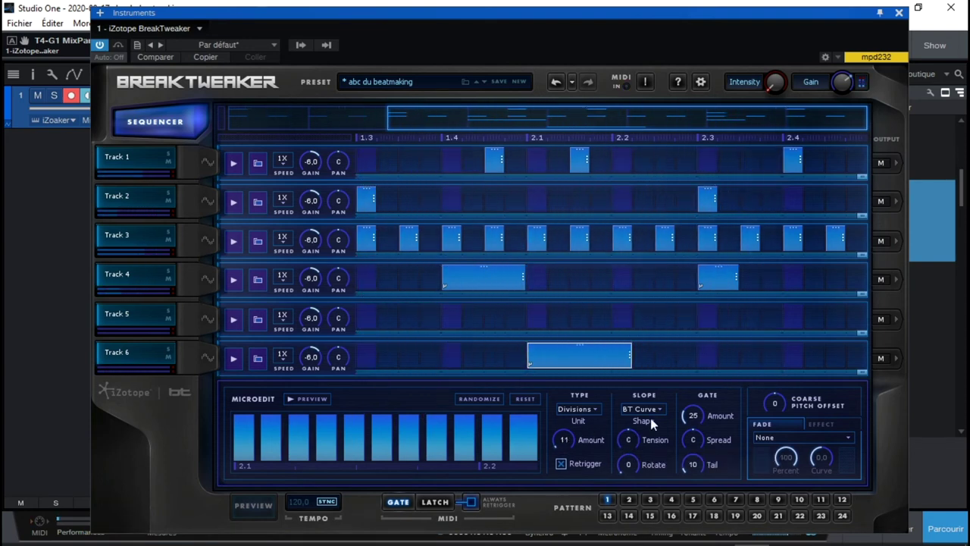
pyautogui.moveTo(629, 443); pyautogui.dragTo(626, 418)
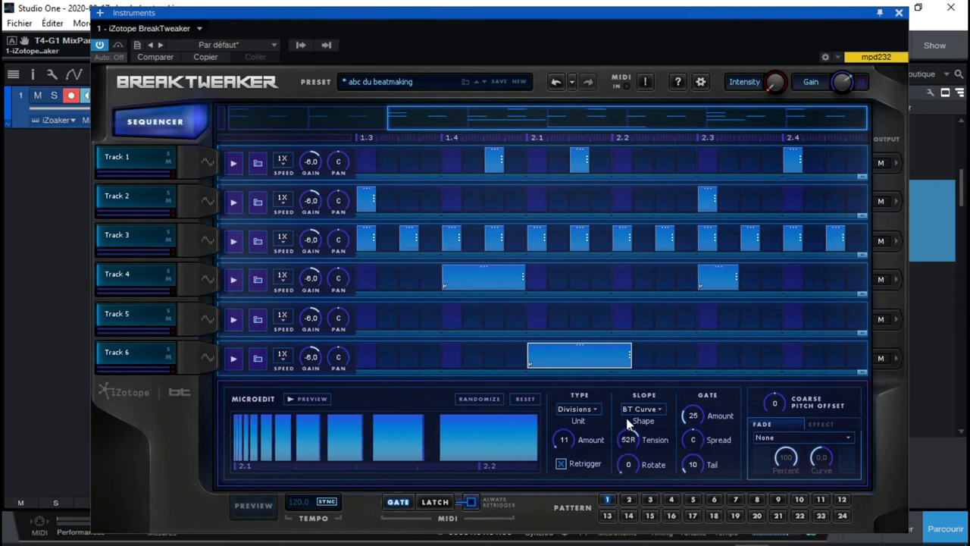
pyautogui.press('space')
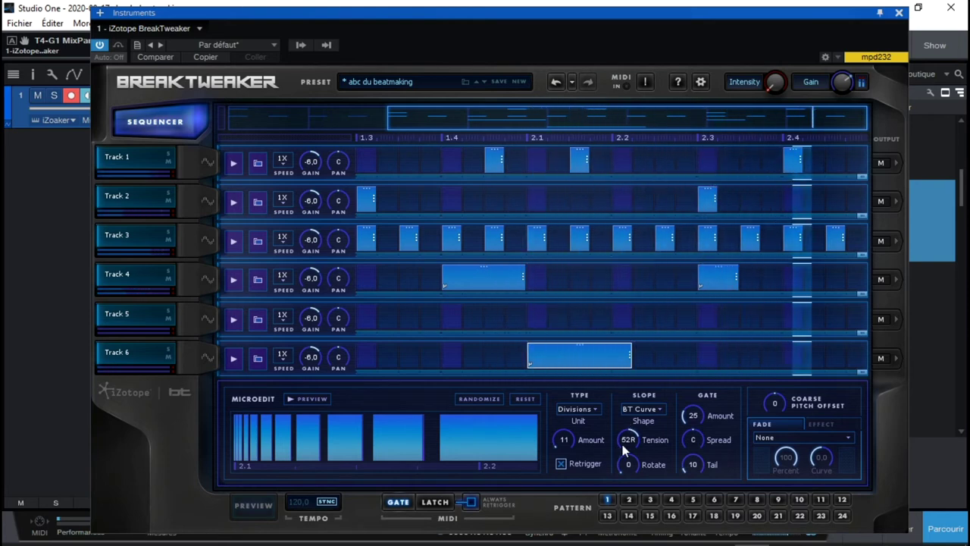
# Set the Track 6 step's slope tension to 72R, gate amount to 37, spread to 100R and tail to 46, and pick a fade type.
pyautogui.moveTo(627, 438); pyautogui.dragTo(628, 432)
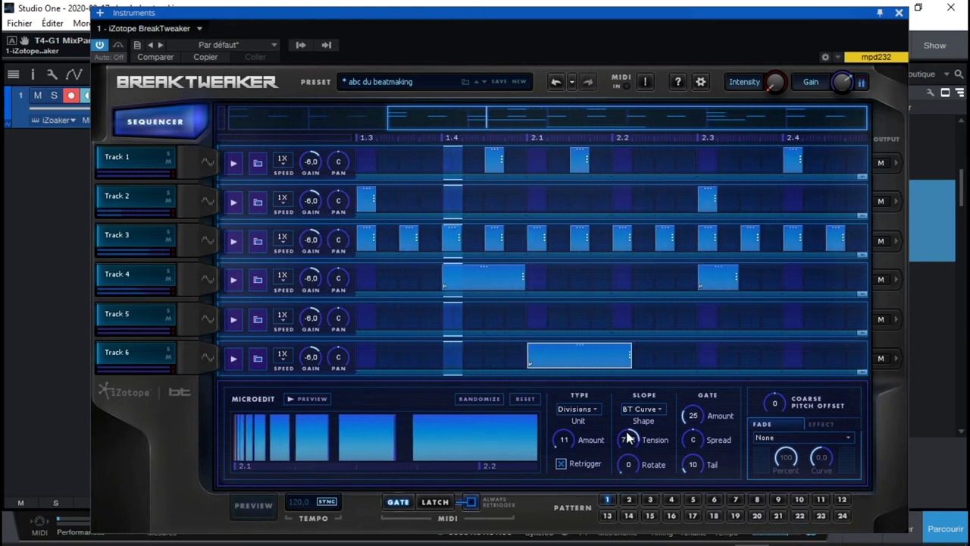
pyautogui.moveTo(691, 416); pyautogui.dragTo(691, 404)
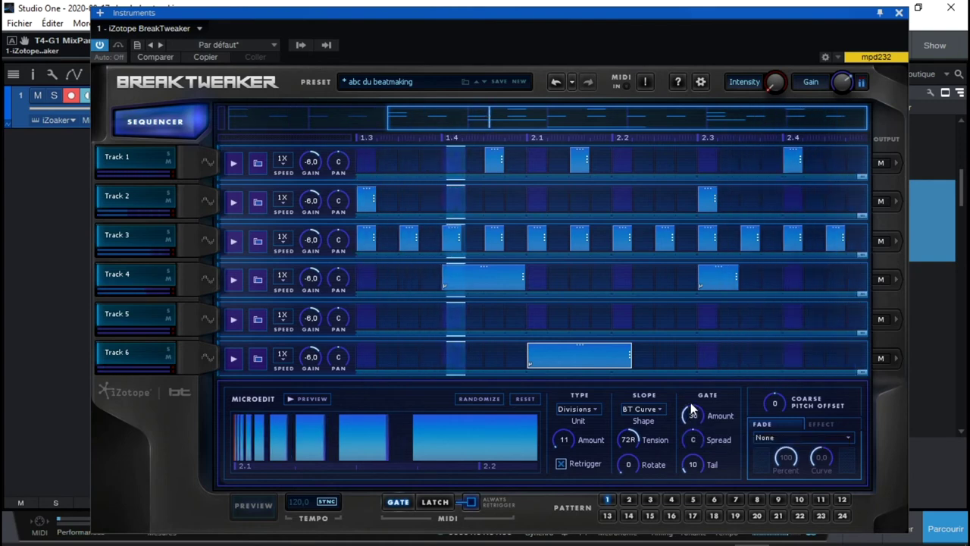
pyautogui.moveTo(692, 439); pyautogui.dragTo(695, 383)
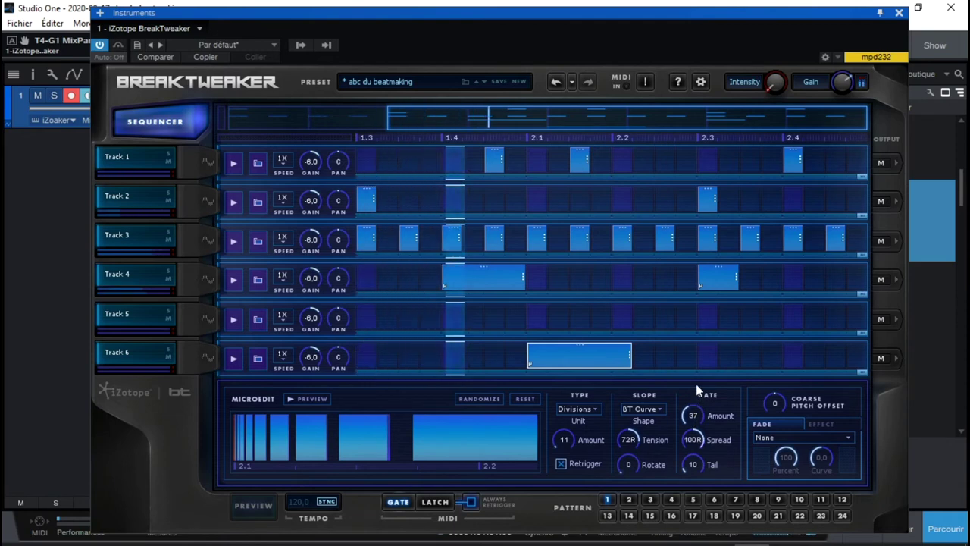
pyautogui.moveTo(705, 469); pyautogui.dragTo(698, 448)
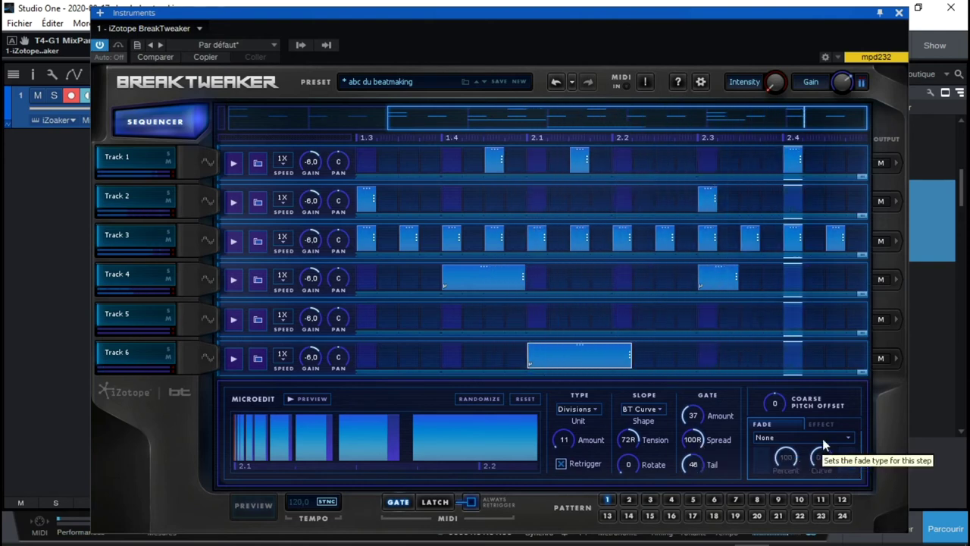
pyautogui.click(790, 438)
pyautogui.click(781, 467)
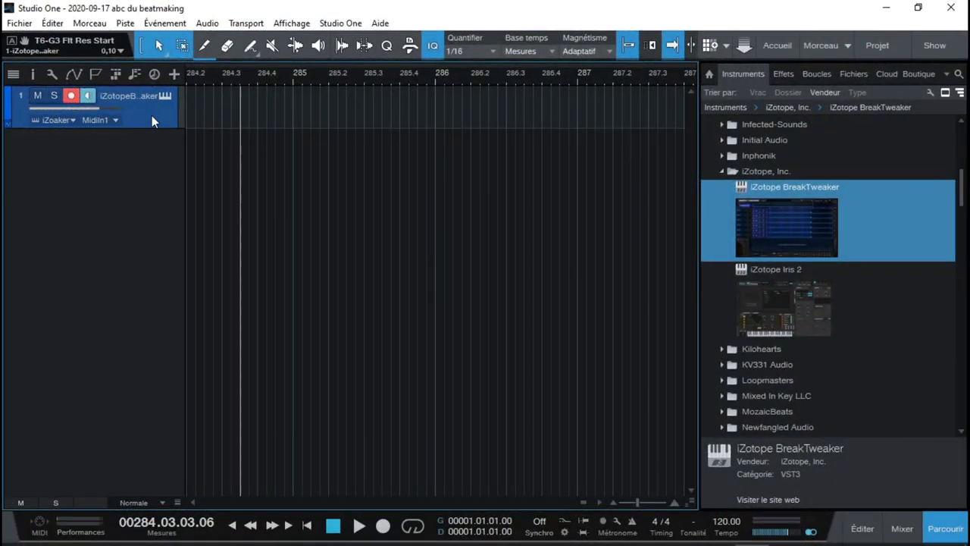
# Delete the BreakTweaker track together with its instrument and switch to the song "2020-09-15 abc du beatmaking".
pyautogui.rightClick(152, 115)
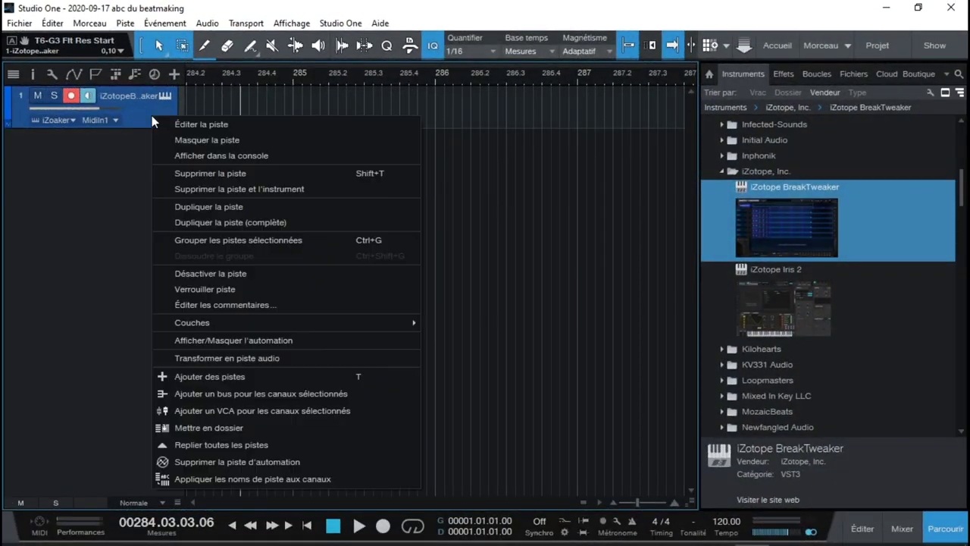
pyautogui.click(236, 196)
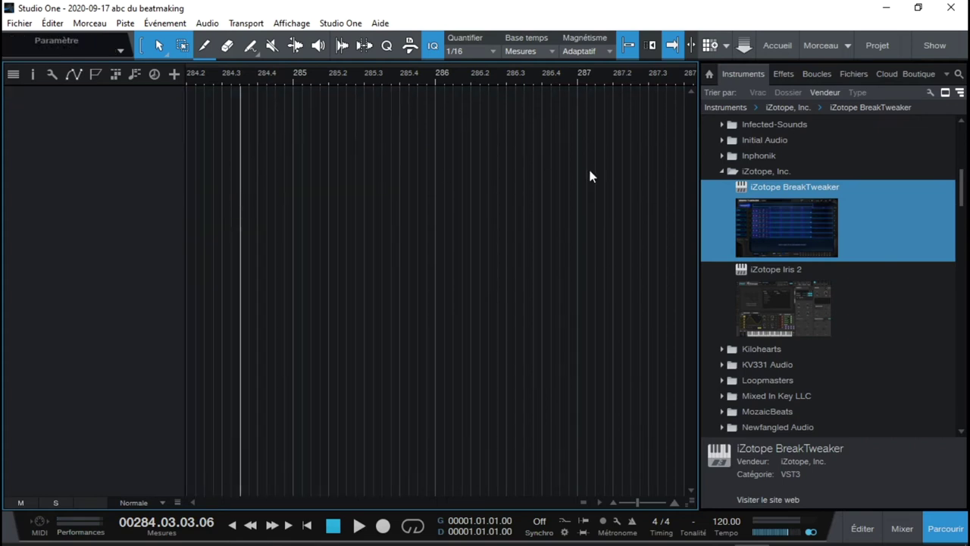
pyautogui.click(846, 45)
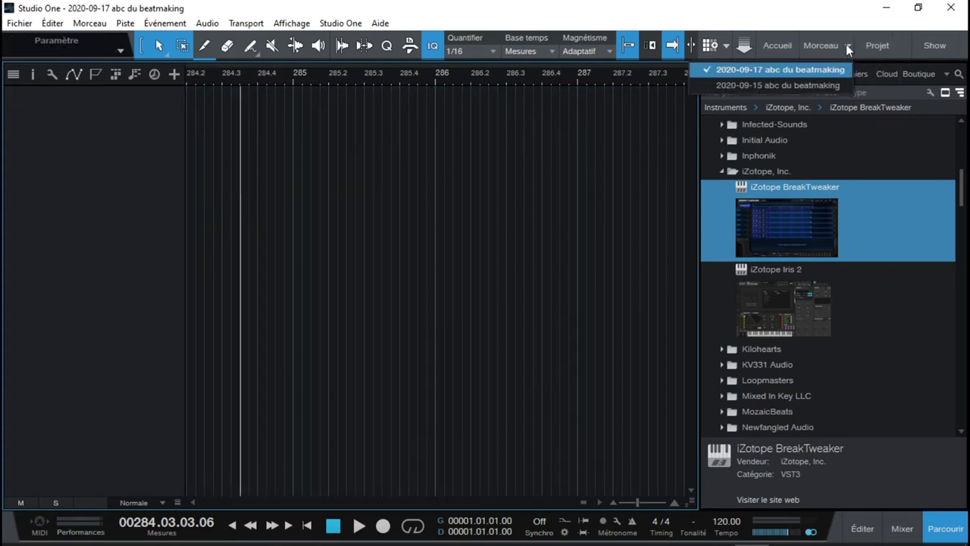
pyautogui.click(791, 83)
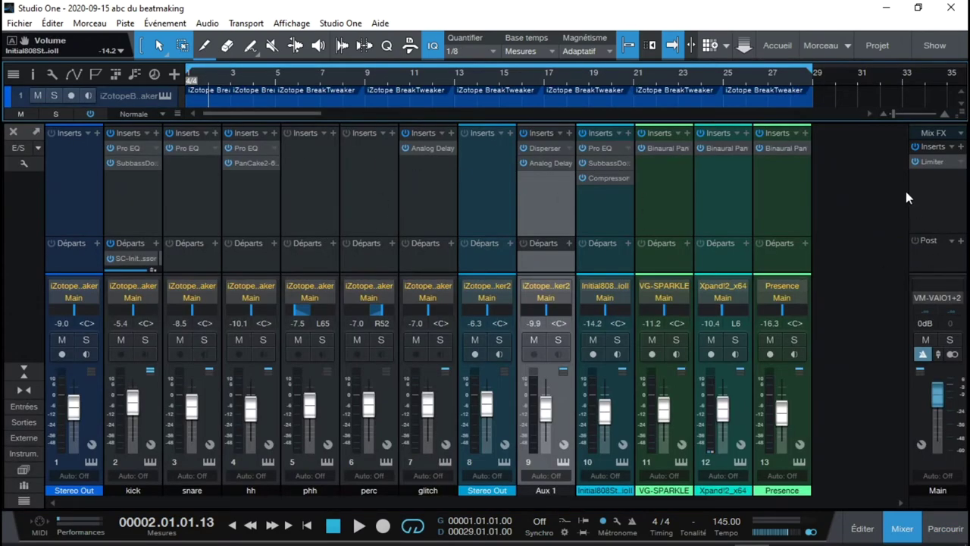
# Play the song from the start to about bar 26, viewing both the full arrangement and the mixer console.
pyautogui.click(898, 533)
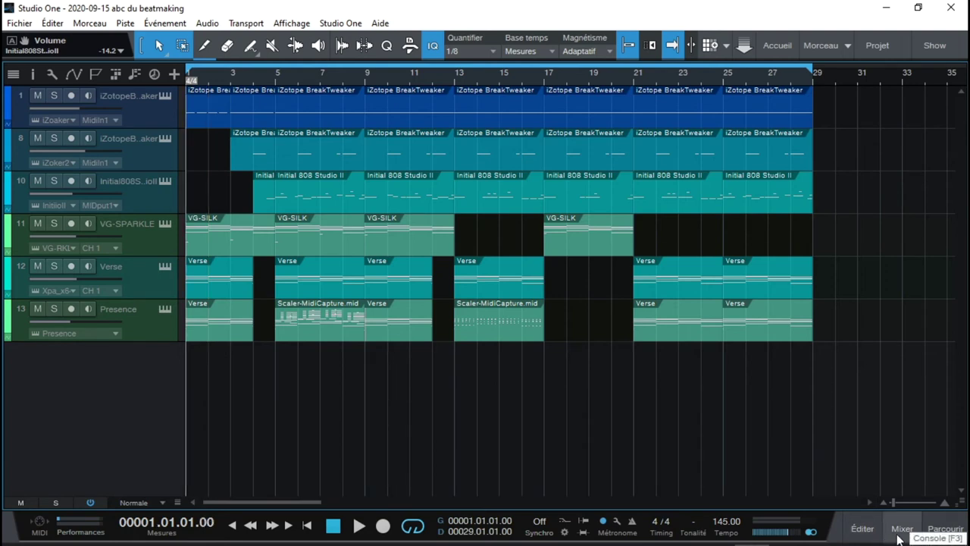
pyautogui.press('space')
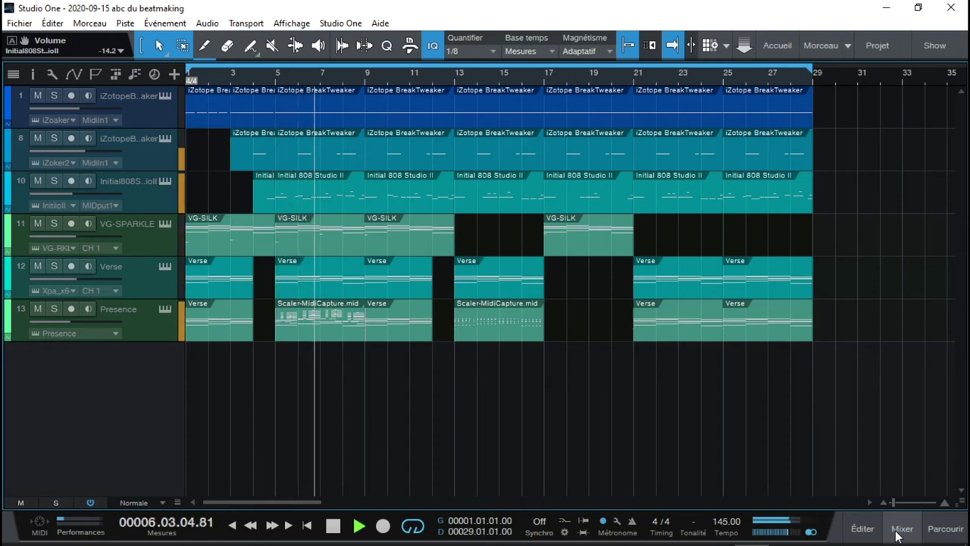
pyautogui.click(902, 529)
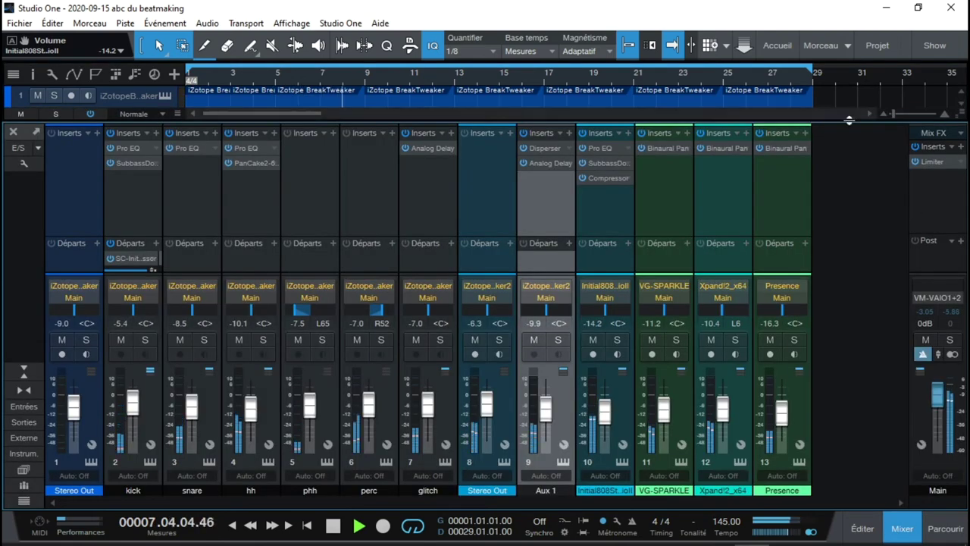
pyautogui.moveTo(847, 120); pyautogui.dragTo(847, 186)
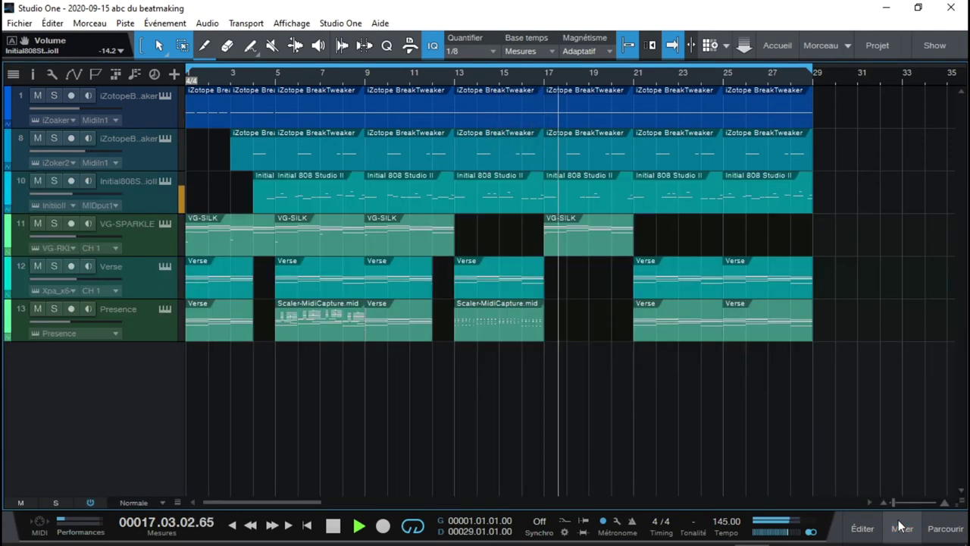
pyautogui.click(900, 524)
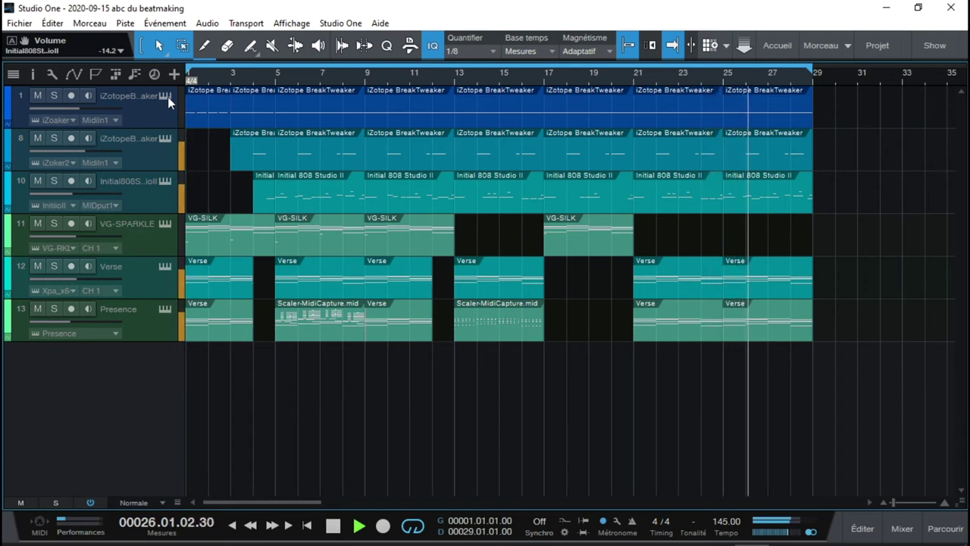
pyautogui.press('space')
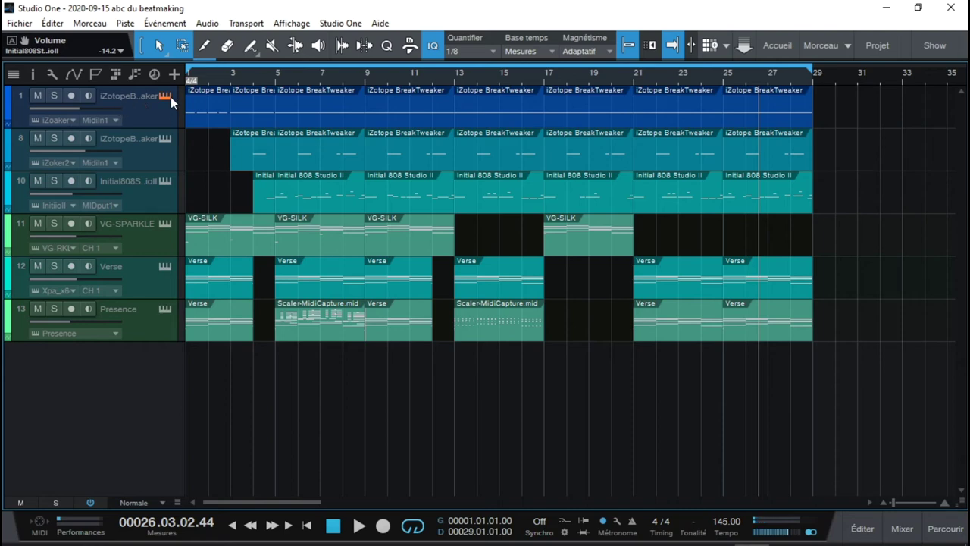
# Open the first track's BreakTweaker, preview pattern 1 and briefly play the song to follow its pattern changes.
pyautogui.press('F11')
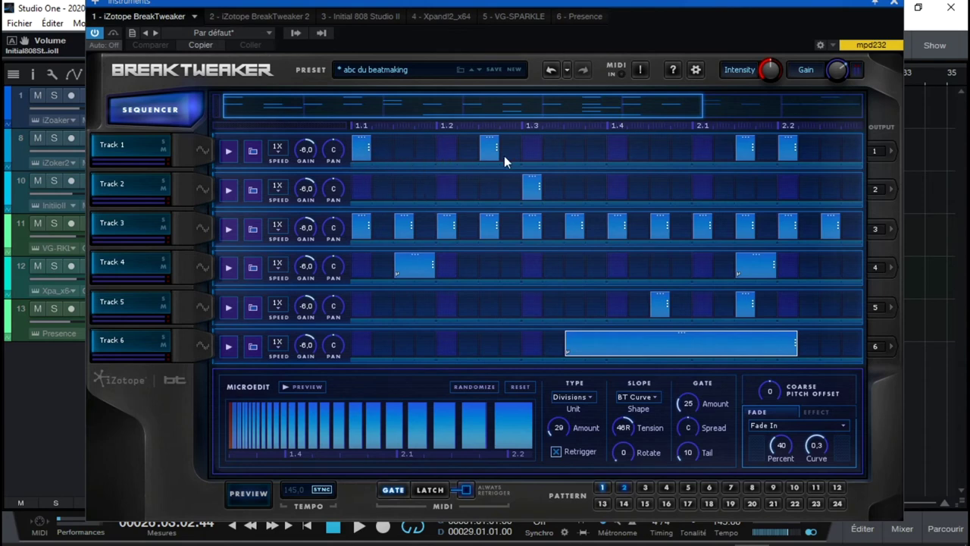
pyautogui.click(603, 488)
pyautogui.click(247, 494)
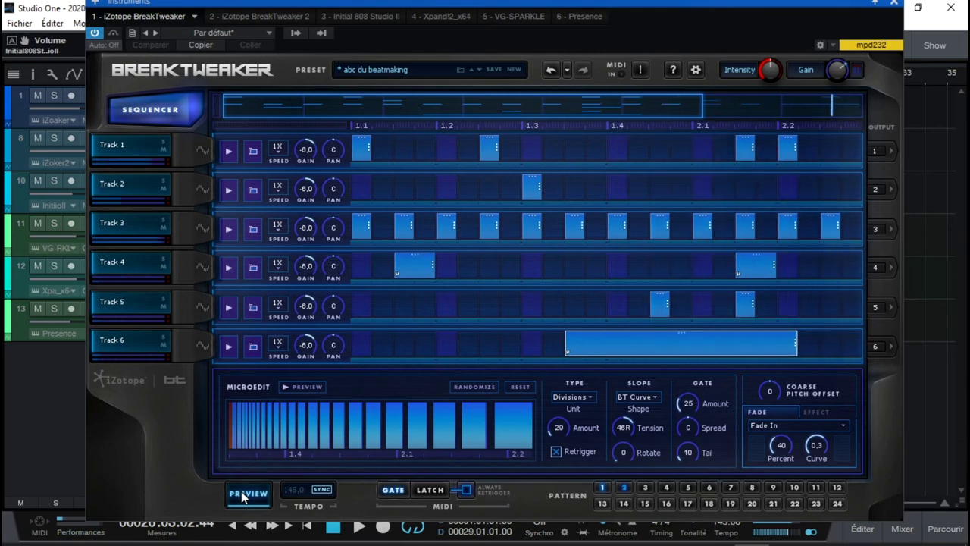
pyautogui.press('space')
pyautogui.press('space')
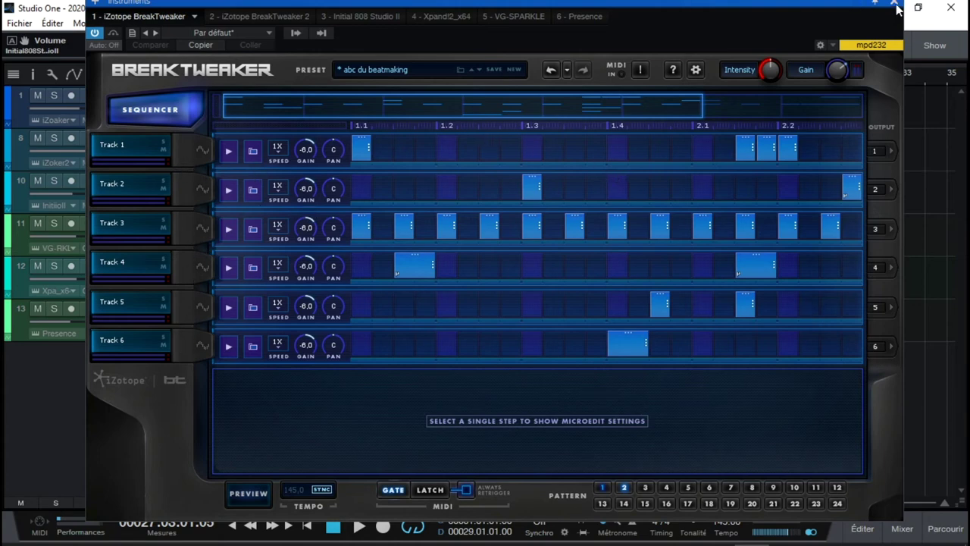
# Preview BreakTweaker 2 with the 808 Tom track soloed, examining the MicroEdit and pitch offset of its steps, and close the instrument.
pyautogui.click(259, 18)
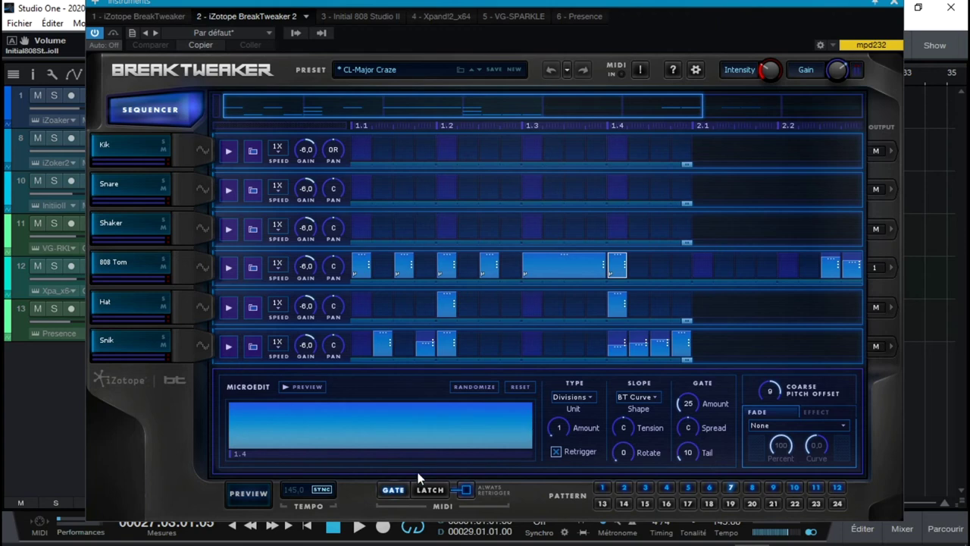
pyautogui.click(250, 494)
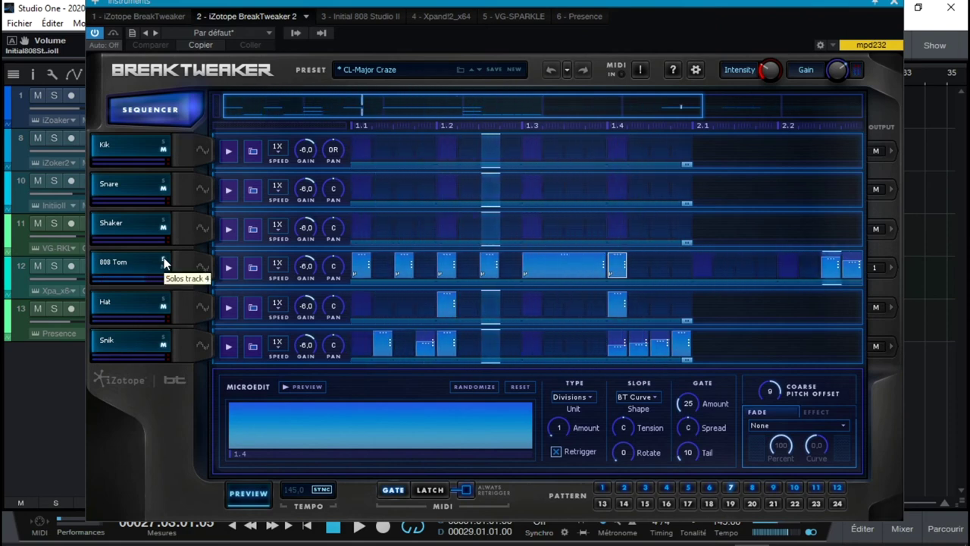
pyautogui.click(361, 264)
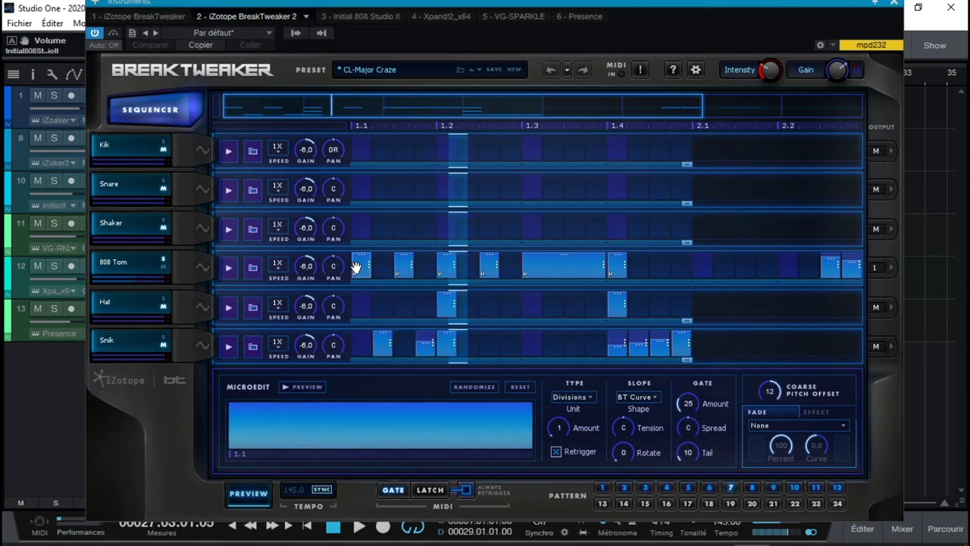
pyautogui.click(564, 264)
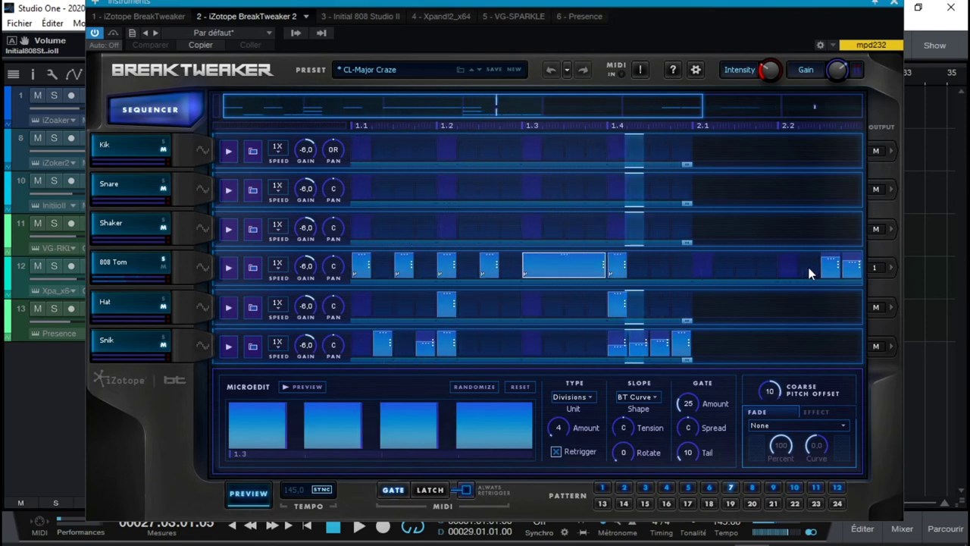
pyautogui.click(850, 270)
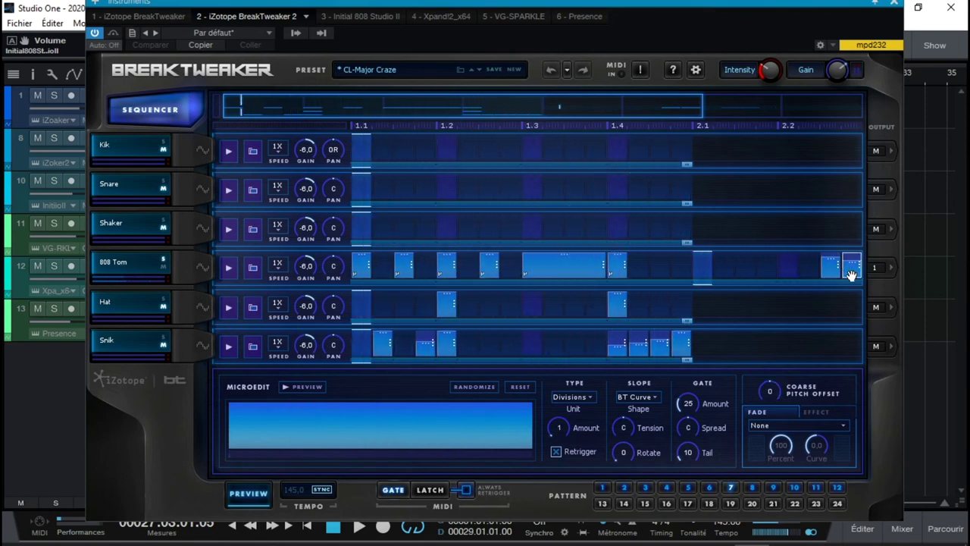
pyautogui.click(162, 260)
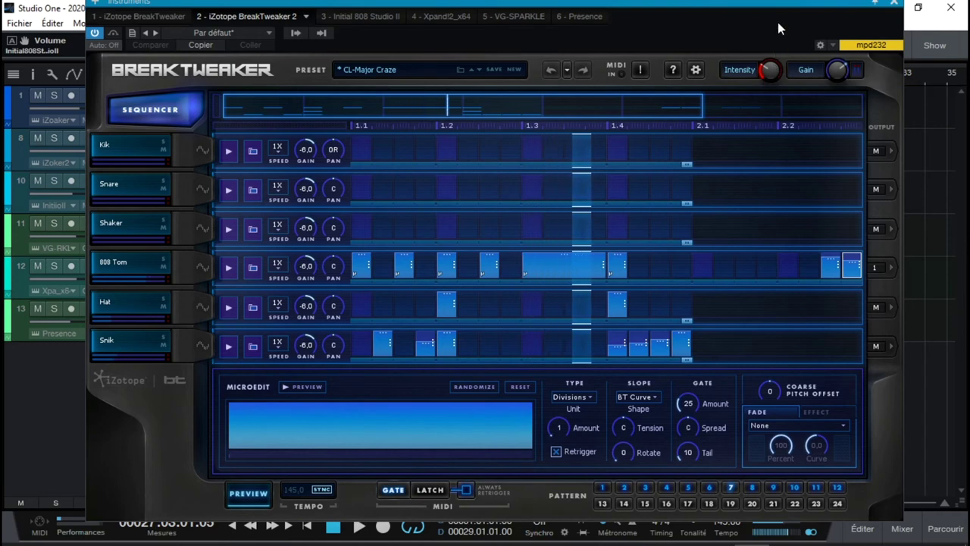
pyautogui.click(894, 3)
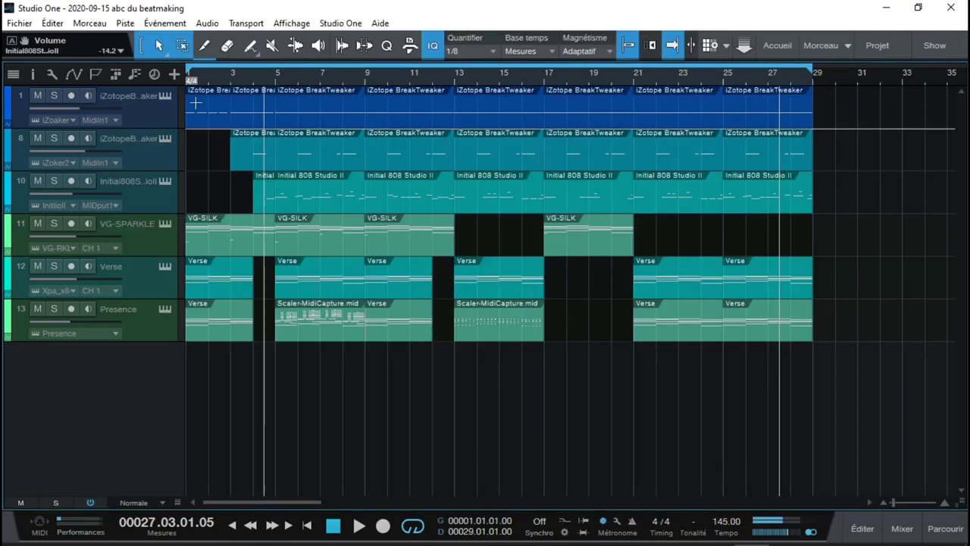
# Solo the two BreakTweaker tracks during song playback and stop after listening.
pyautogui.press('space')
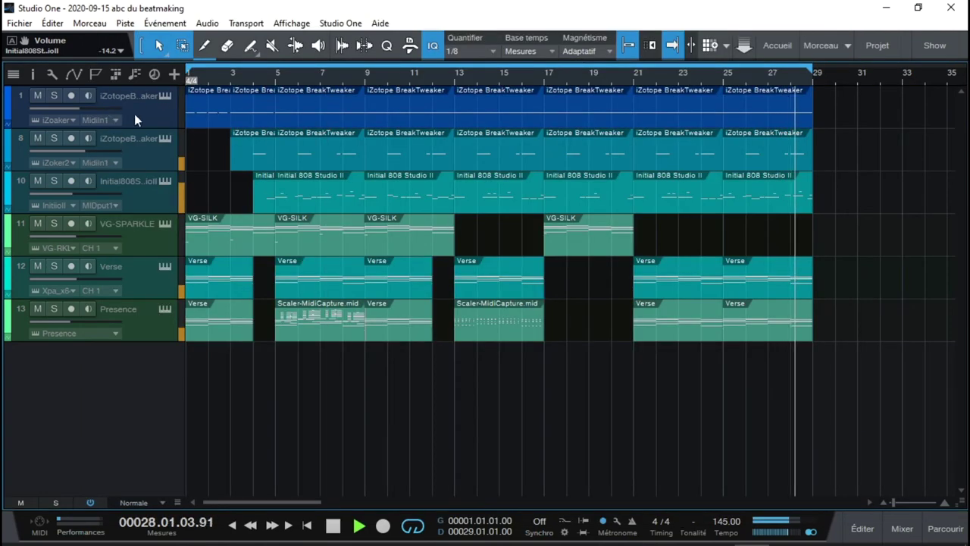
pyautogui.click(54, 96)
pyautogui.click(54, 138)
pyautogui.press('space')
# Open the first track's event starting at bar 3 in the note editor, examine its C2 notes and show the track list.
pyautogui.doubleClick(261, 121)
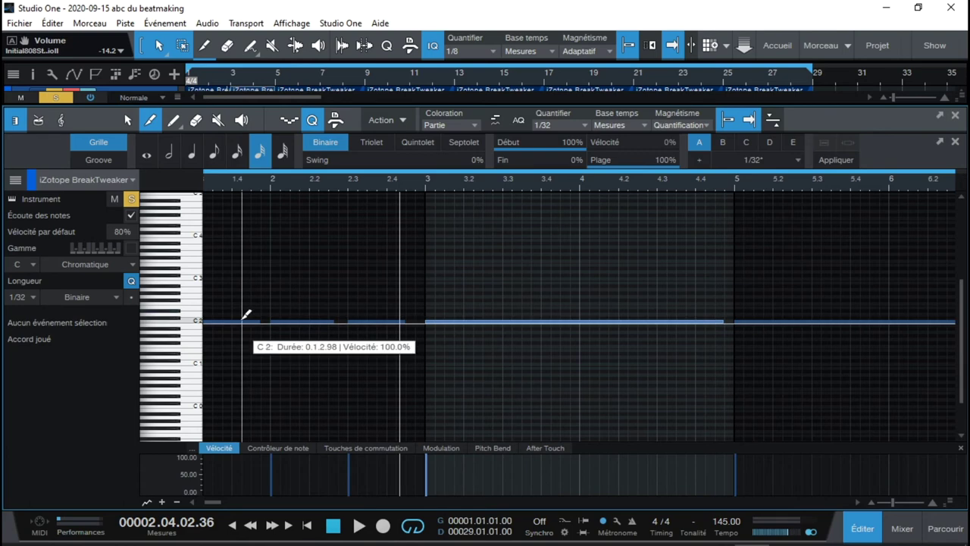
pyautogui.click(245, 314)
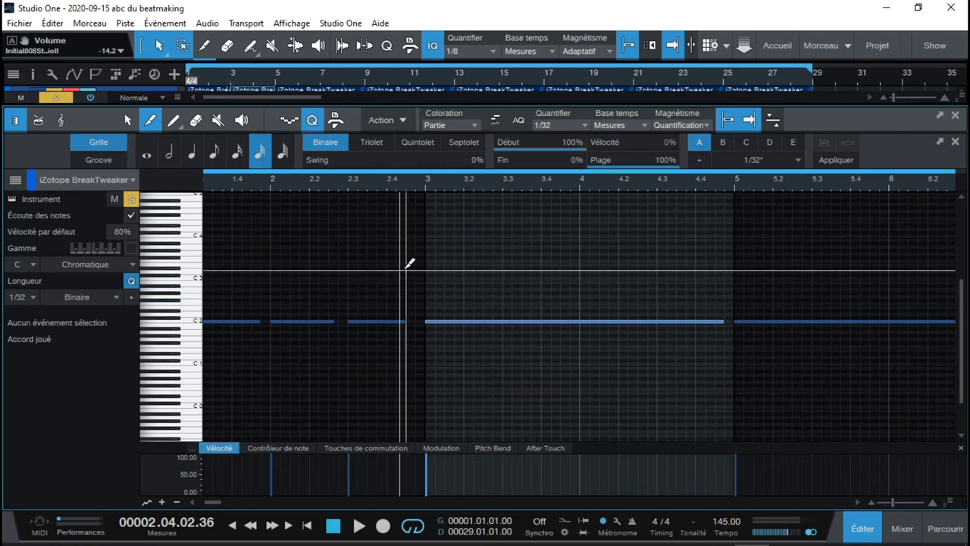
pyautogui.click(15, 181)
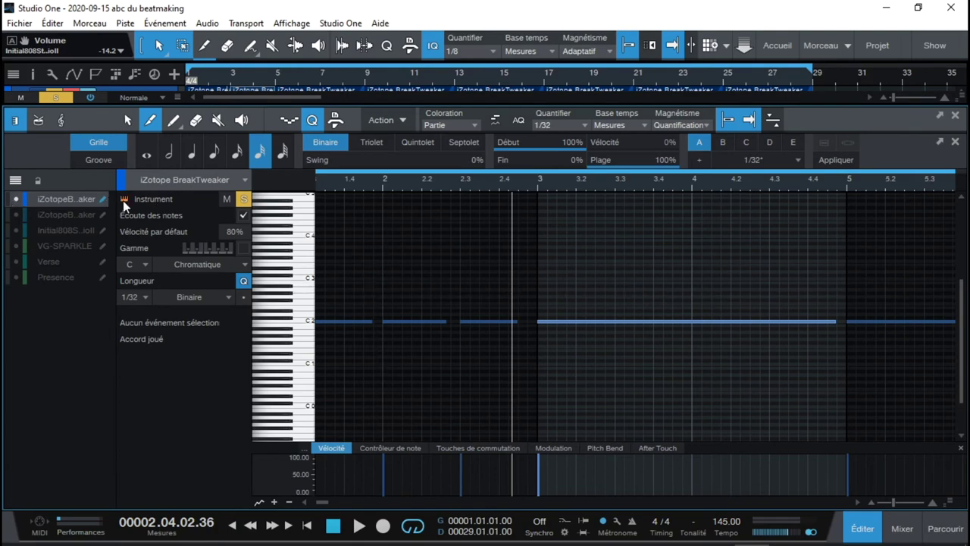
# Place the first BreakTweaker's window beside the note editor to examine its patterns against the notes, and select pattern 1.
pyautogui.press('F11')
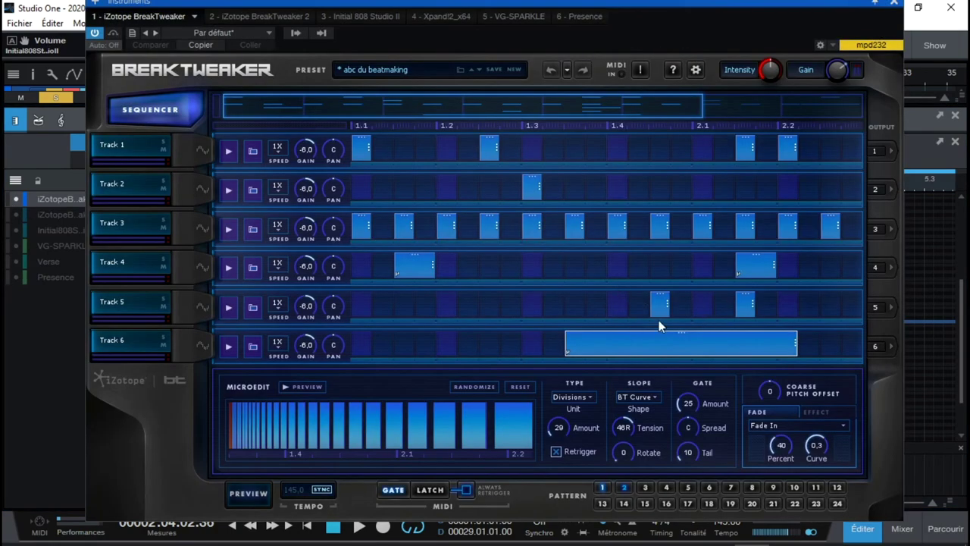
pyautogui.moveTo(839, 6); pyautogui.dragTo(605, 10)
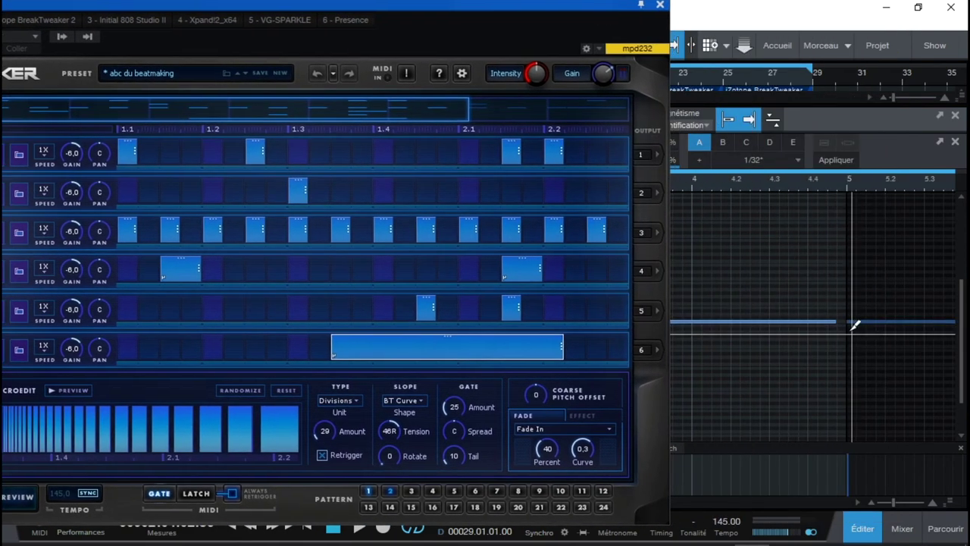
pyautogui.moveTo(824, 319)
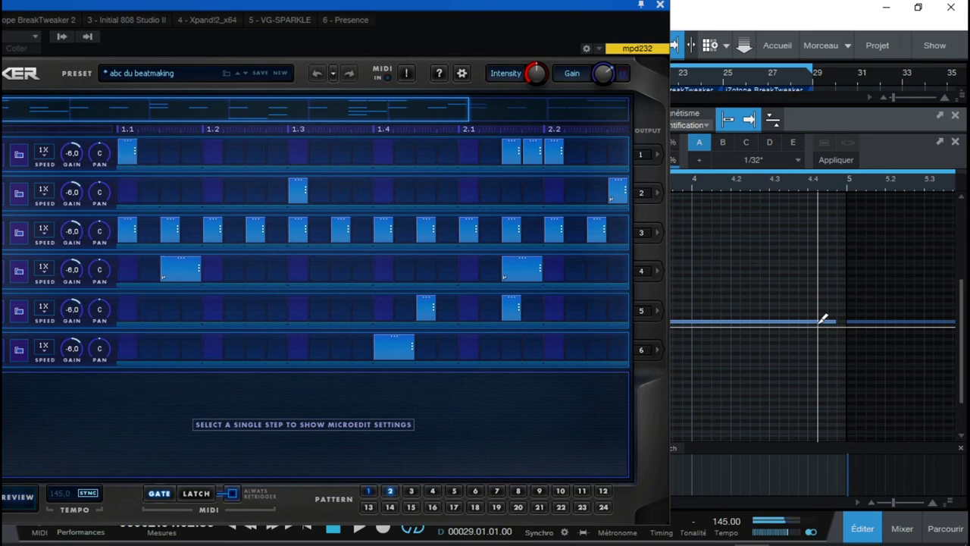
pyautogui.click(368, 492)
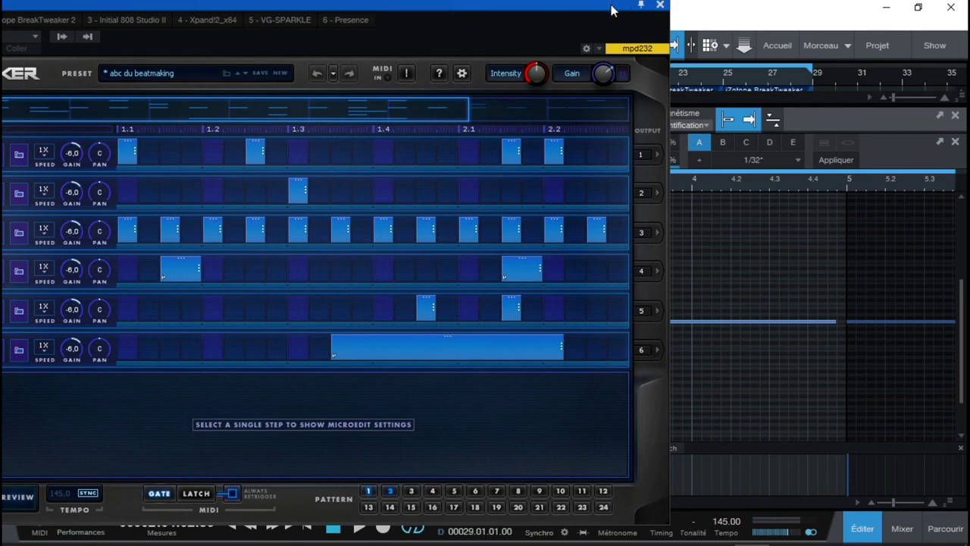
pyautogui.moveTo(613, 9); pyautogui.dragTo(634, 22)
# Close the BreakTweaker window and bring up the mixer console with its separate drum output channels.
pyautogui.click(681, 17)
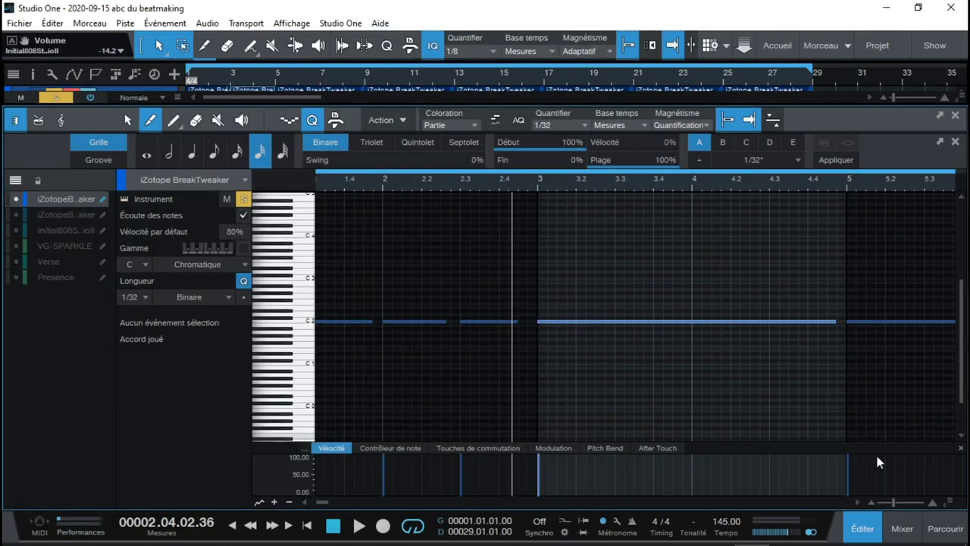
pyautogui.click(902, 523)
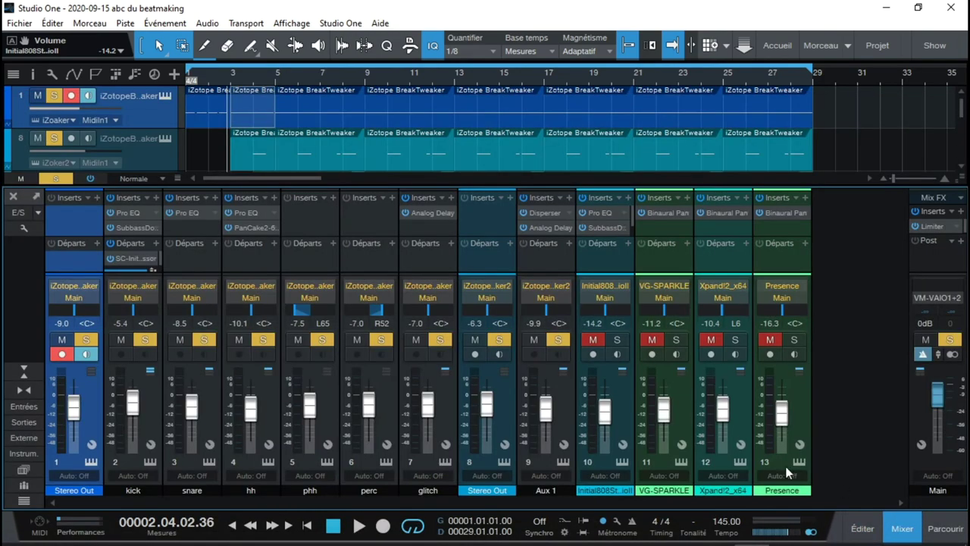
# Play the soloed BreakTweaker tracks from the start of the song while watching the mixer levels, and stop after a few bars.
pyautogui.press('Home')
pyautogui.press('space')
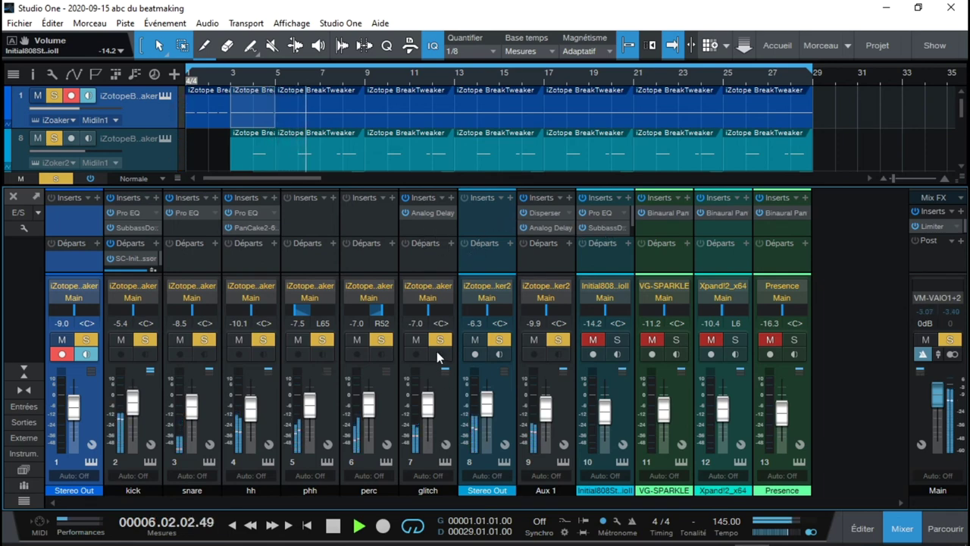
pyautogui.press('space')
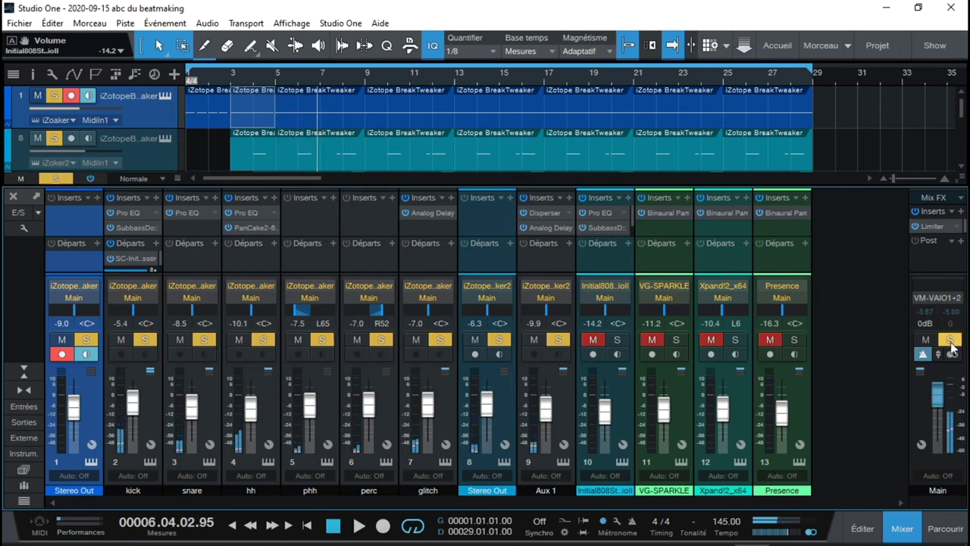
# Clear all solos, solo only the glitch channel and play it from bar 3 with its Analog Delay bypassed.
pyautogui.click(950, 340)
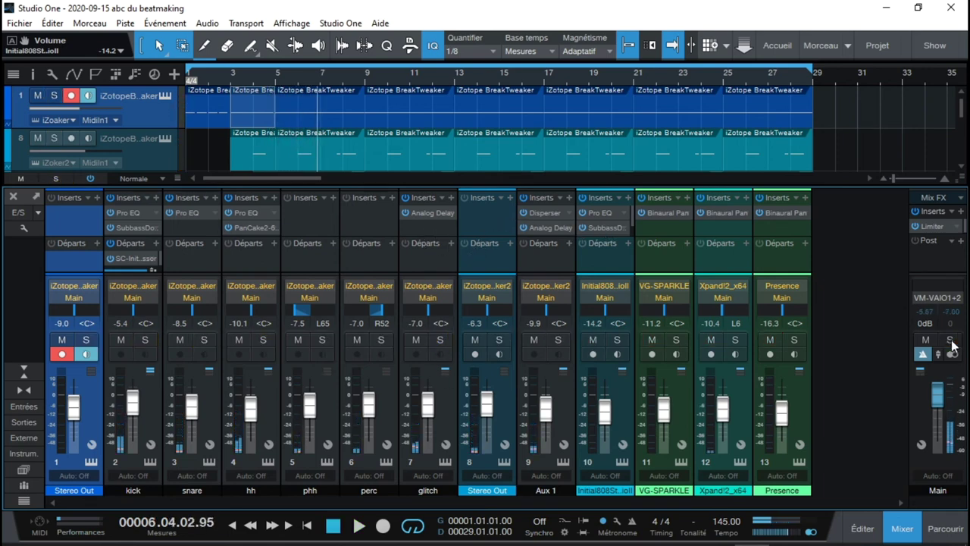
pyautogui.click(441, 340)
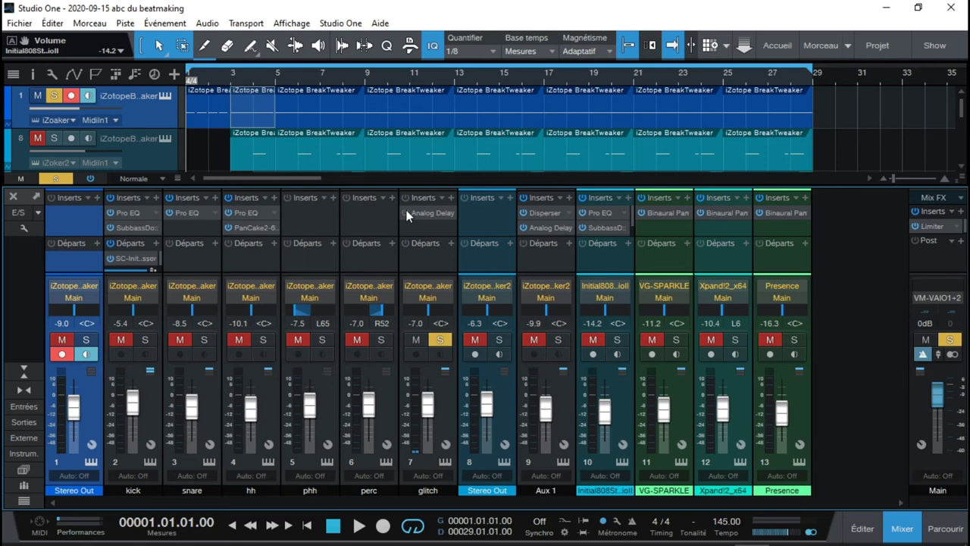
pyautogui.click(232, 78)
pyautogui.press('space')
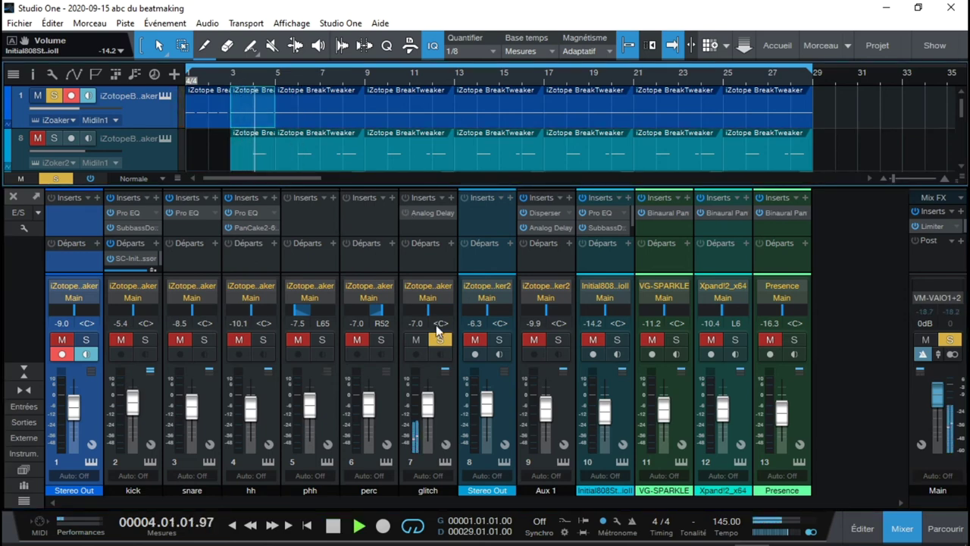
# Reactivate the Analog Delay insert on the glitch channel, examine its settings during playback and close its window.
pyautogui.click(428, 211)
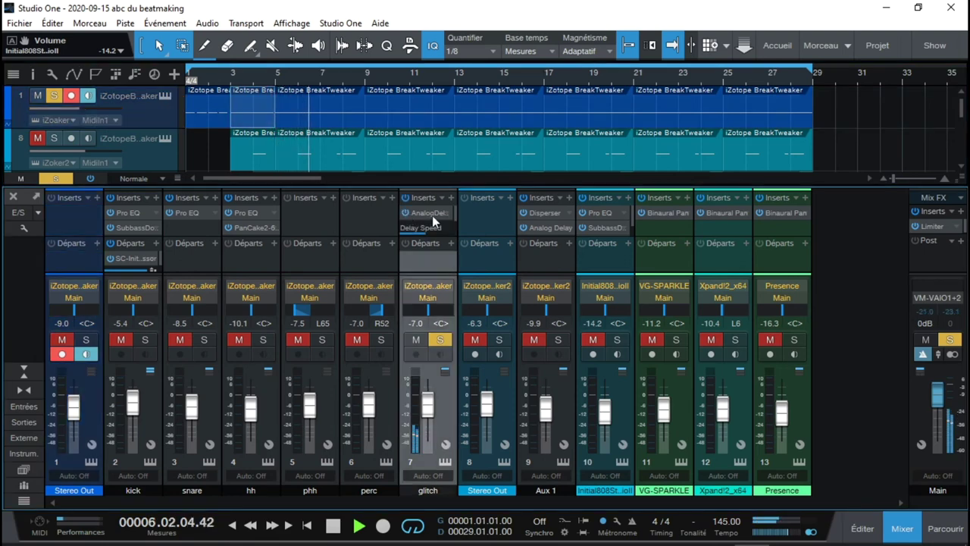
pyautogui.doubleClick(432, 215)
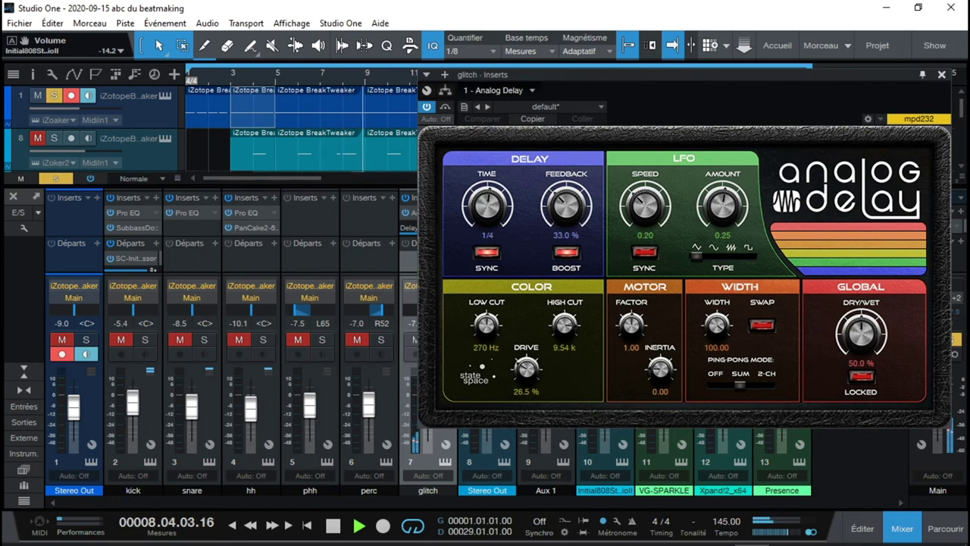
pyautogui.click(941, 74)
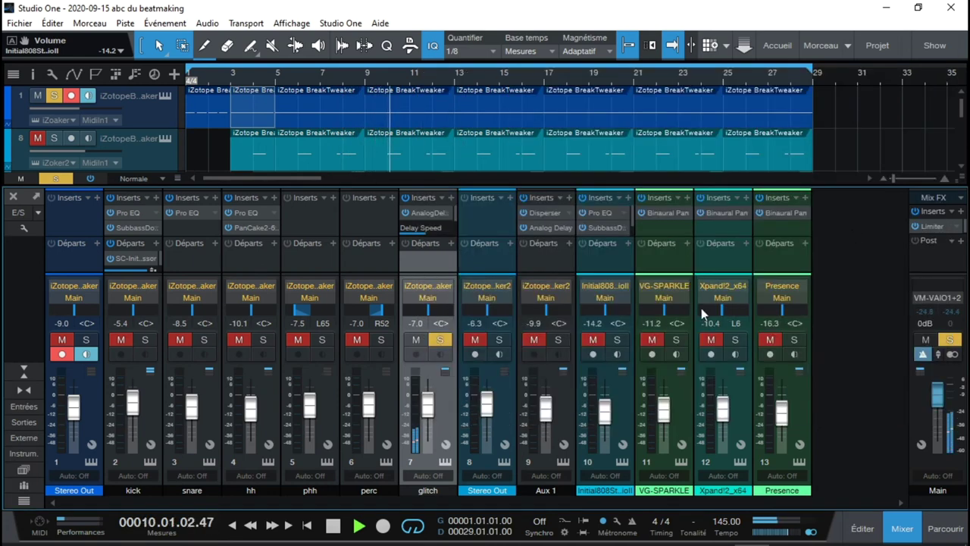
# Remove the glitch solo and solo both BreakTweaker tracks during playback.
pyautogui.click(441, 341)
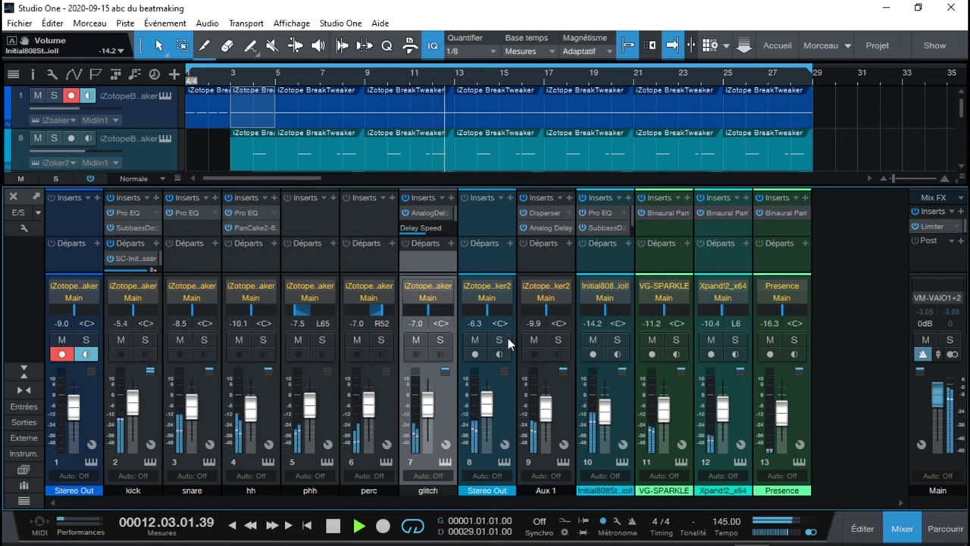
pyautogui.click(54, 95)
pyautogui.click(56, 137)
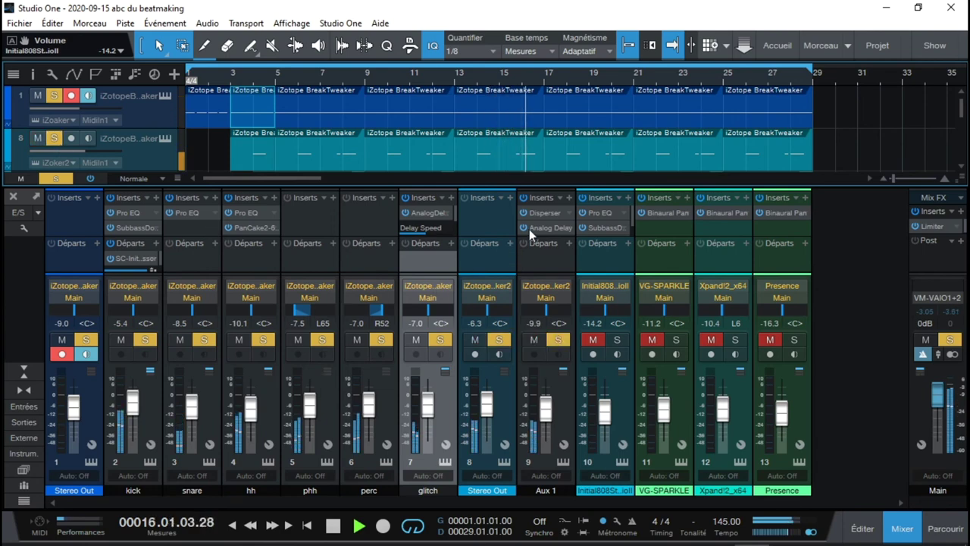
# Isolate the Aux 1 and glitch channels in playback, examine the Analog Delay on Aux 1 and close its window.
pyautogui.click(499, 340)
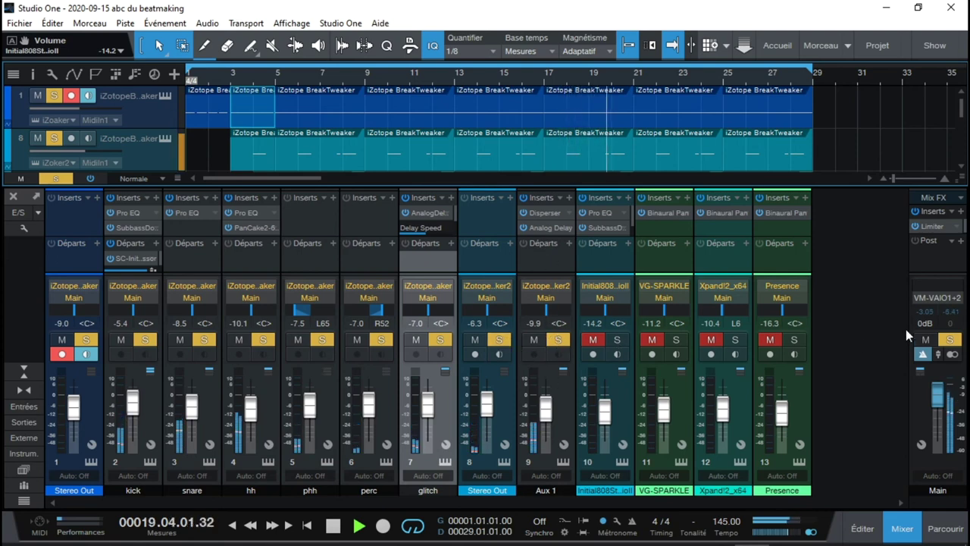
pyautogui.click(950, 340)
pyautogui.click(558, 341)
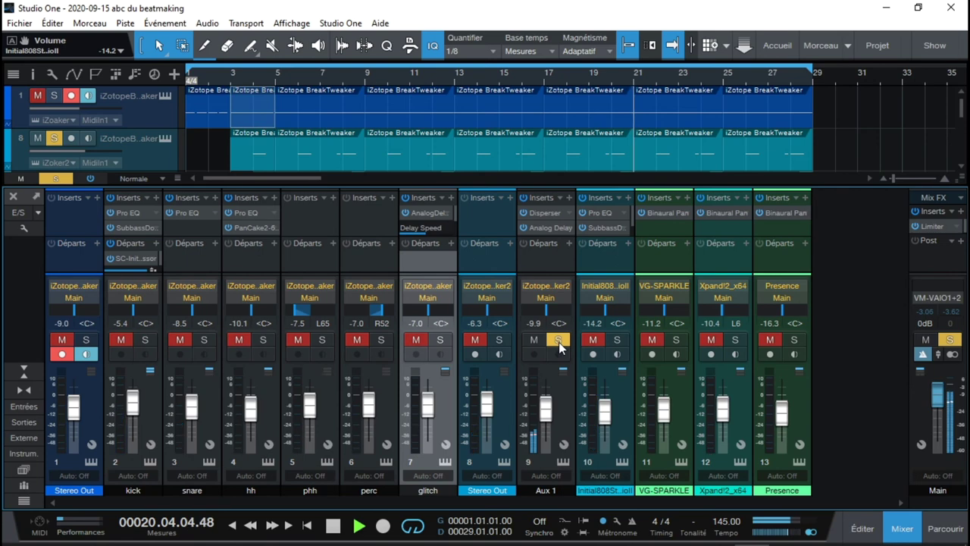
pyautogui.click(439, 339)
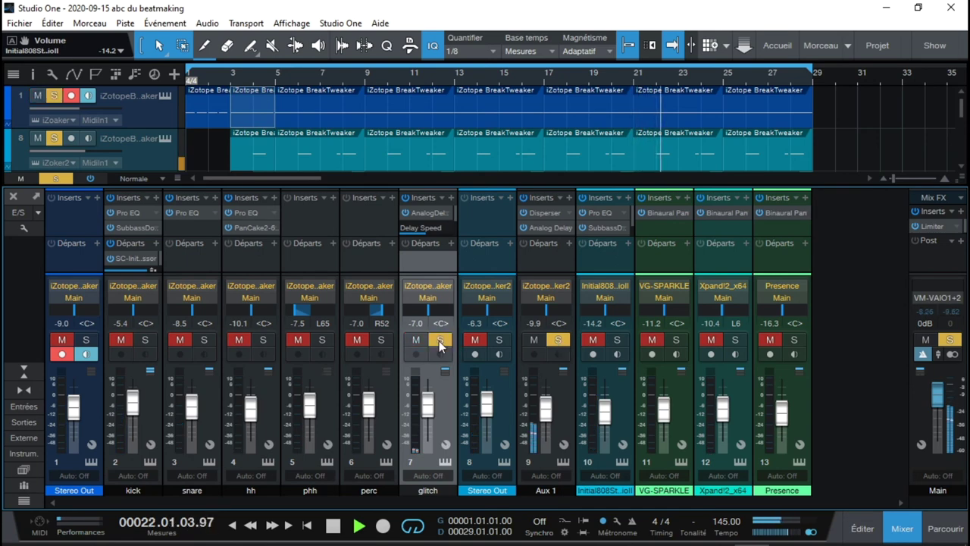
pyautogui.click(542, 227)
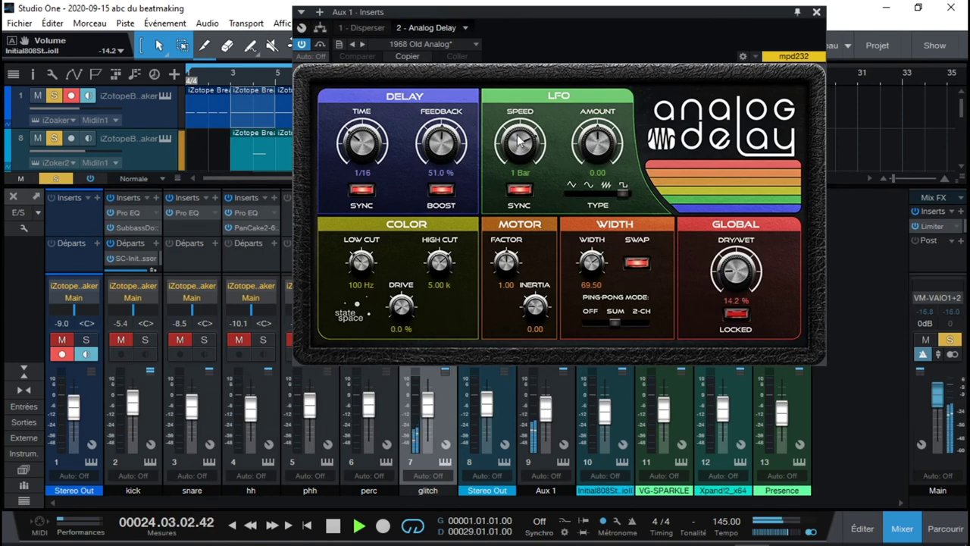
pyautogui.click(817, 14)
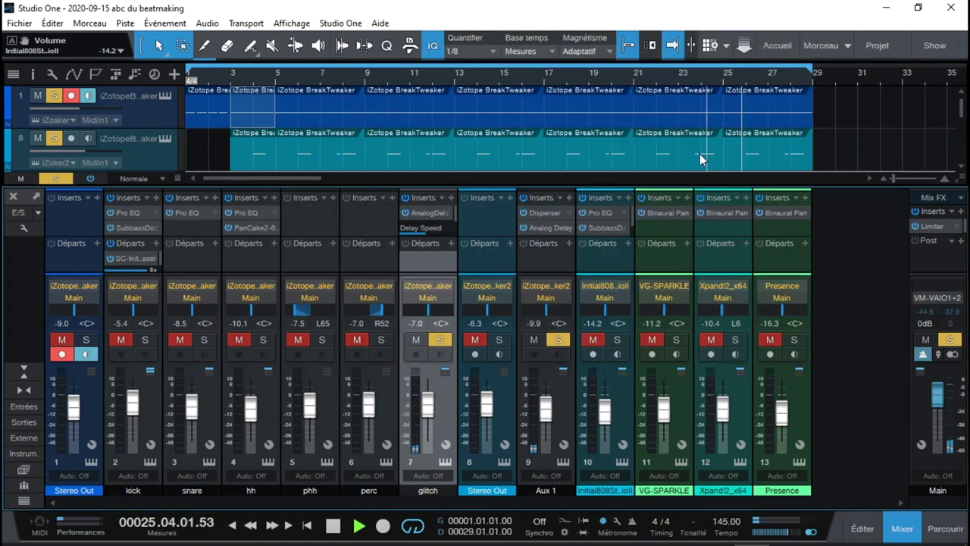
# Clear the Aux 1 and glitch solos and solo both complete BreakTweaker tracks again.
pyautogui.click(557, 340)
pyautogui.click(440, 340)
pyautogui.click(950, 339)
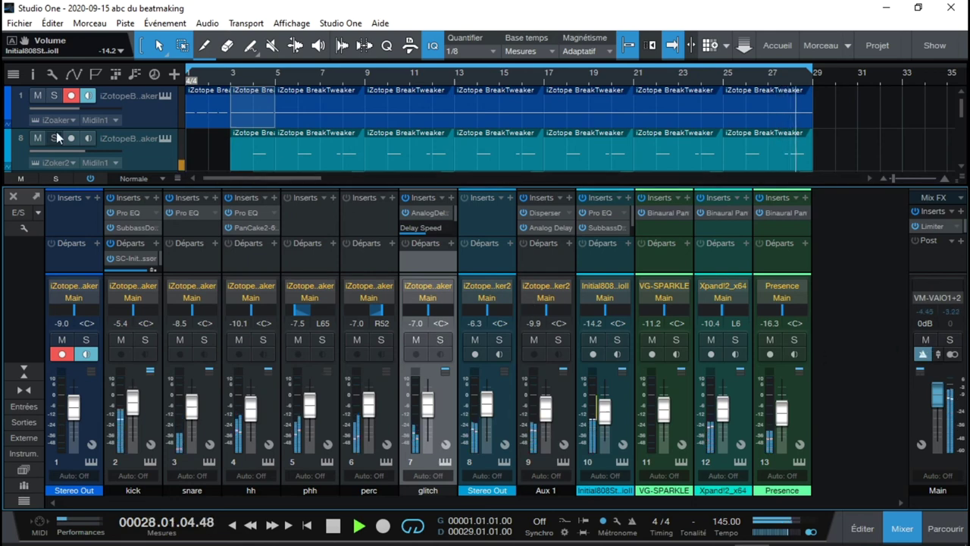
pyautogui.click(53, 95)
pyautogui.click(53, 138)
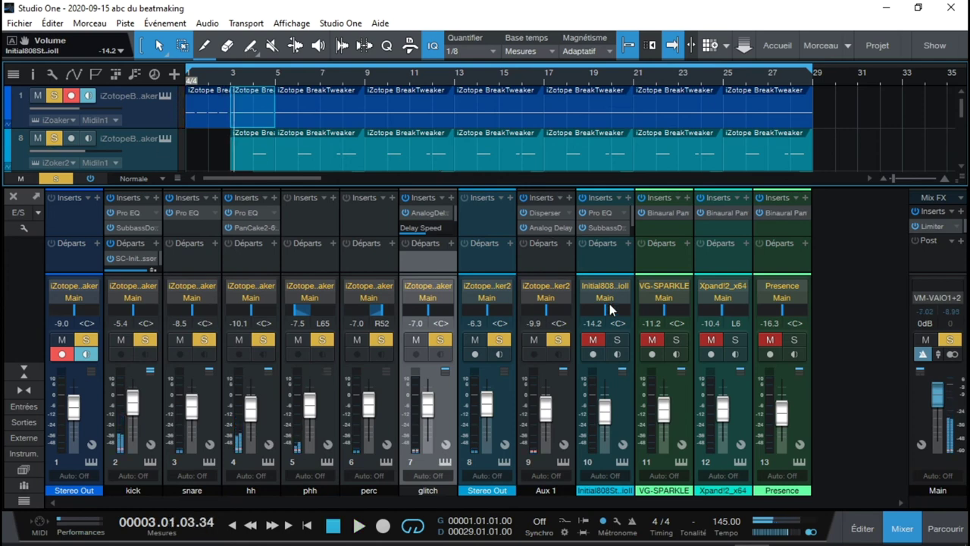
# Add the 808 bass channel to the solos, examine its Initial 808 Studio II instrument and close the window.
pyautogui.click(617, 343)
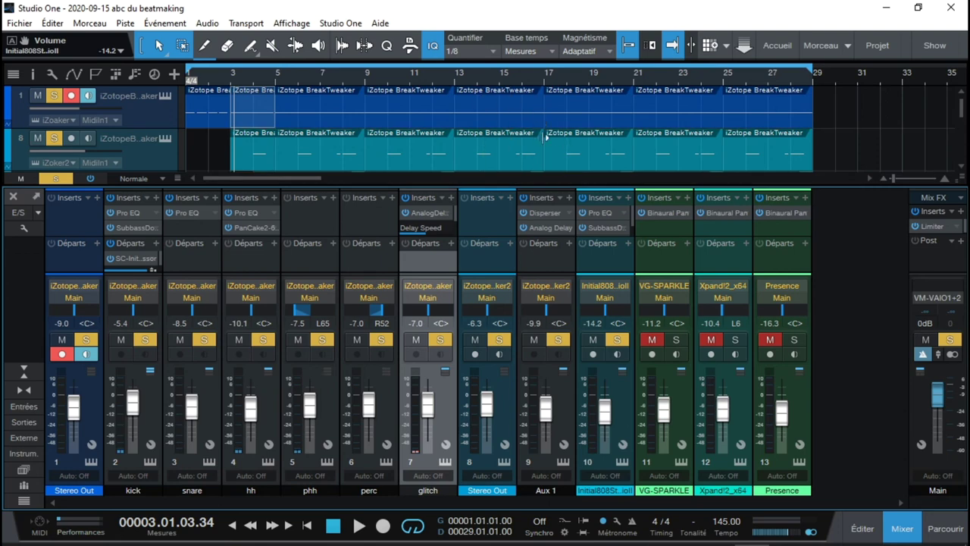
pyautogui.click(621, 462)
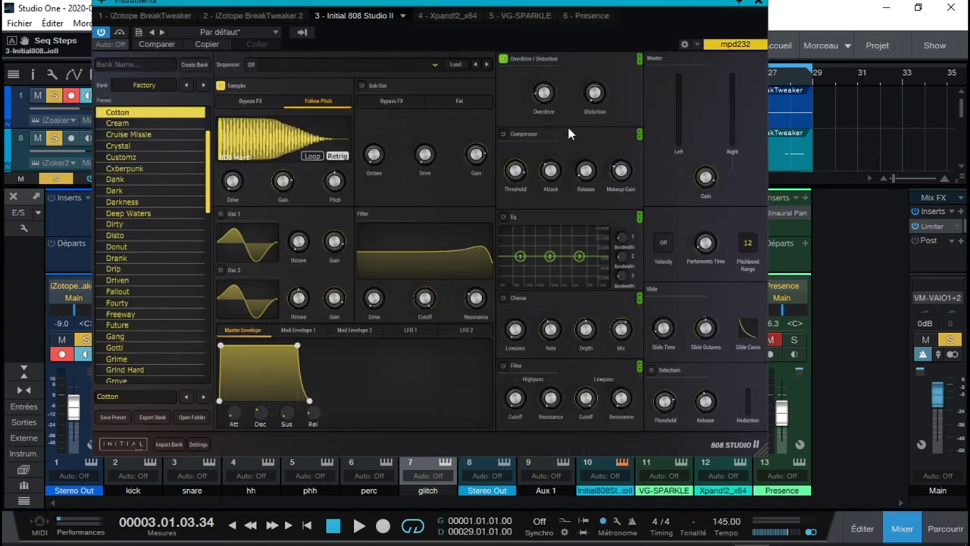
pyautogui.click(756, 5)
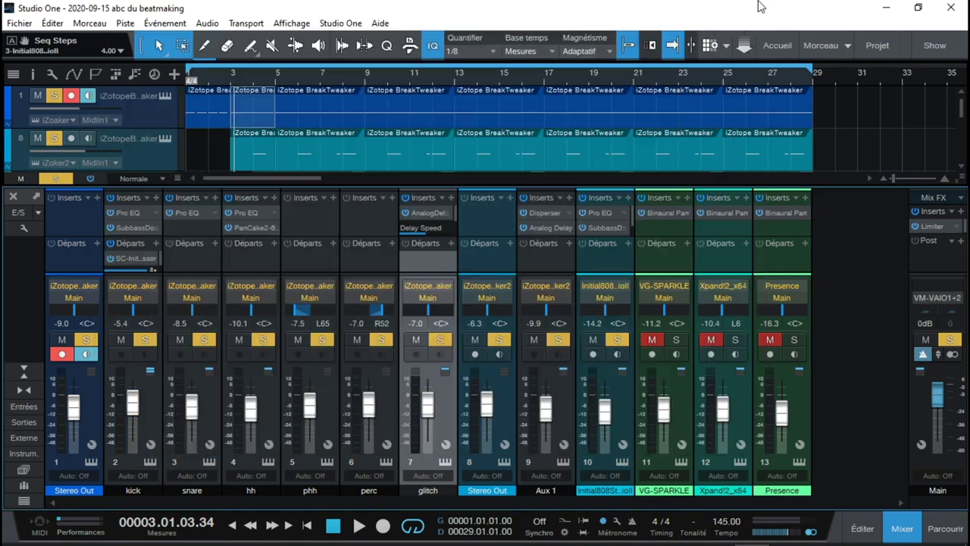
# Open SubbassDoctor808 on the 808 bass channel and compare the sound during playback with its power off and on.
pyautogui.click(599, 226)
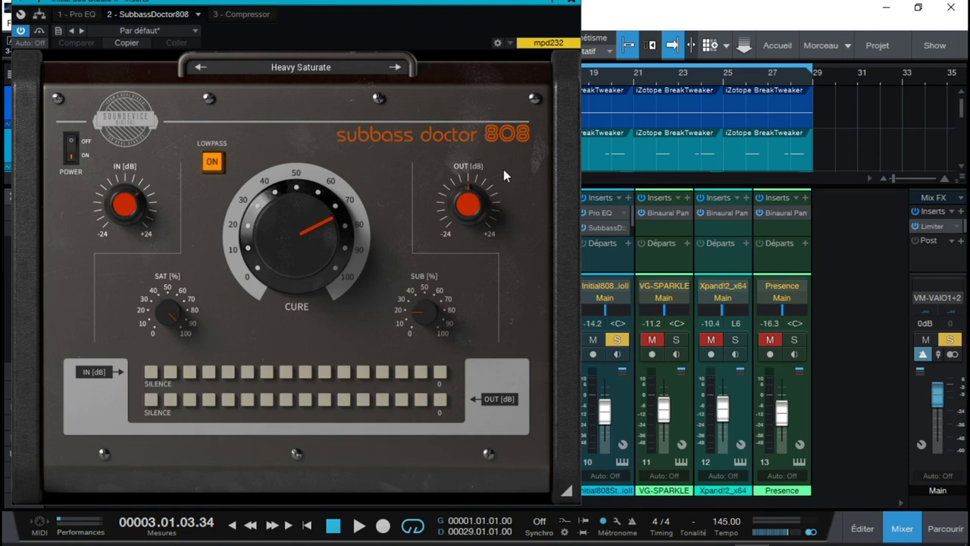
pyautogui.press('space')
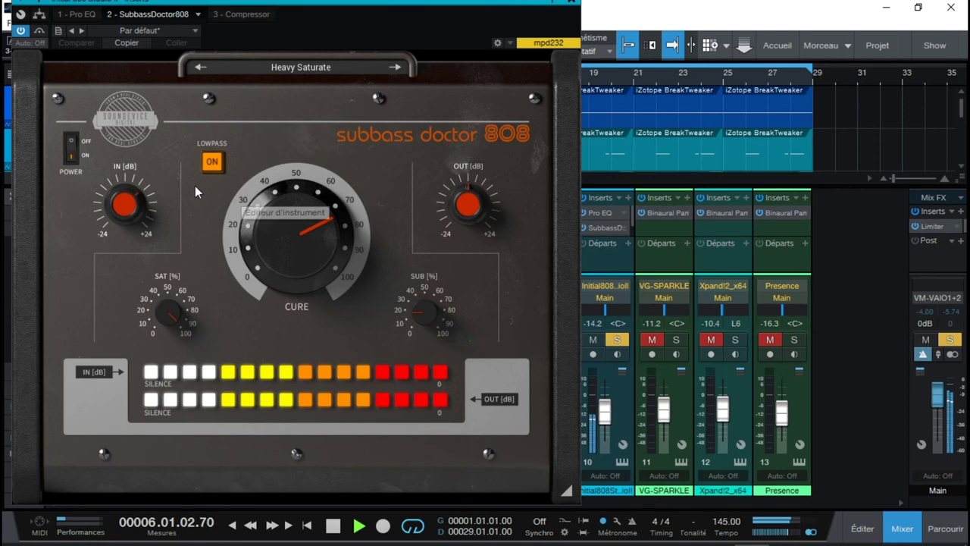
pyautogui.click(72, 149)
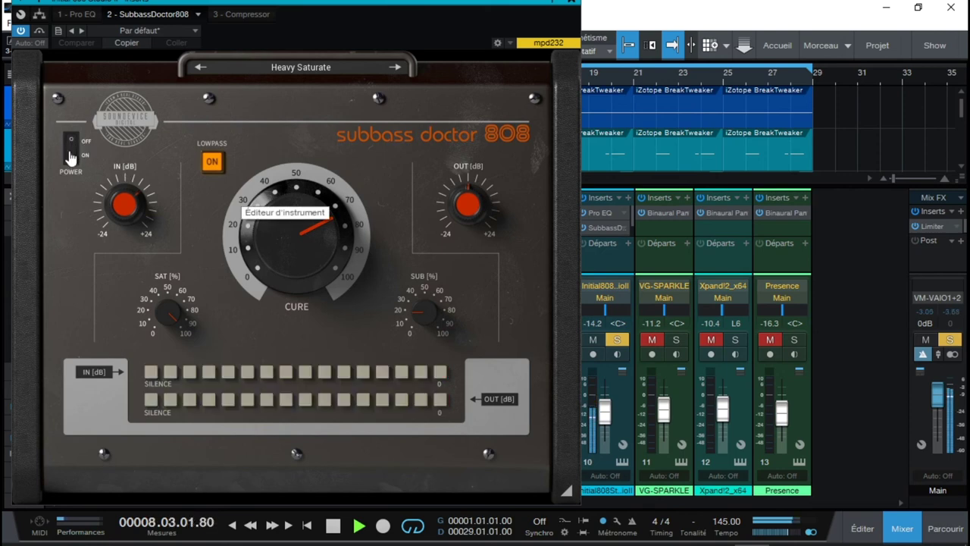
pyautogui.click(72, 158)
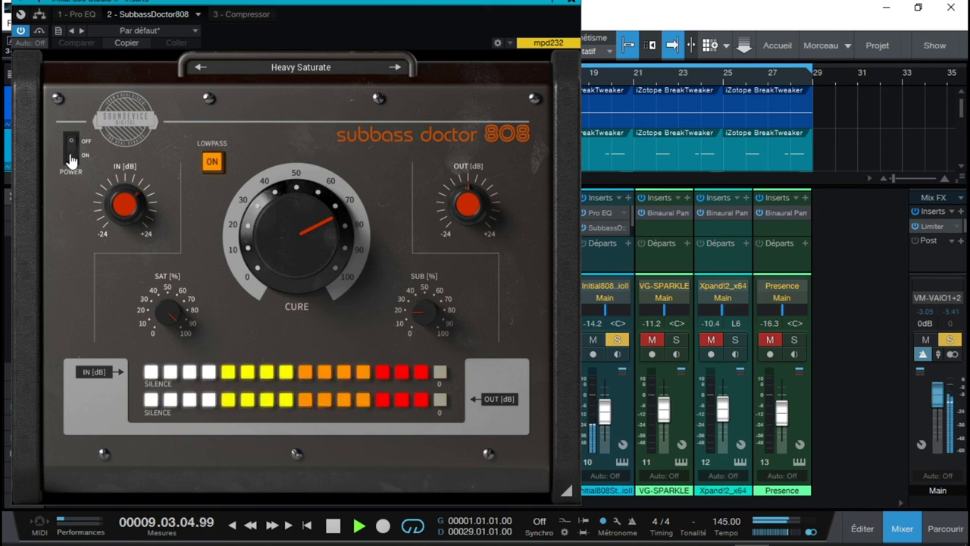
# Add VG-SPARKLE to the solos, close SubbassDoctor808 and show the VG-SPARKLE instrument beside its mixer channel.
pyautogui.click(677, 340)
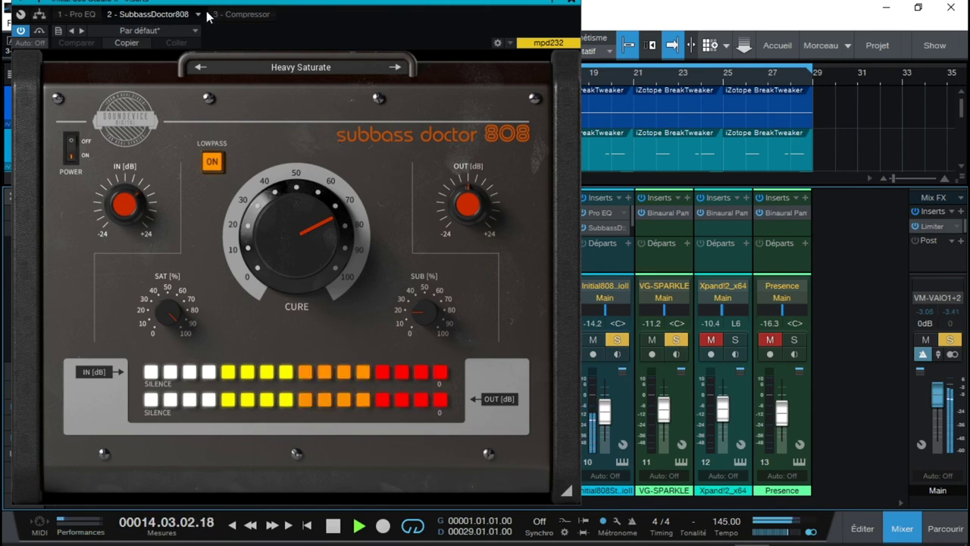
pyautogui.click(572, 6)
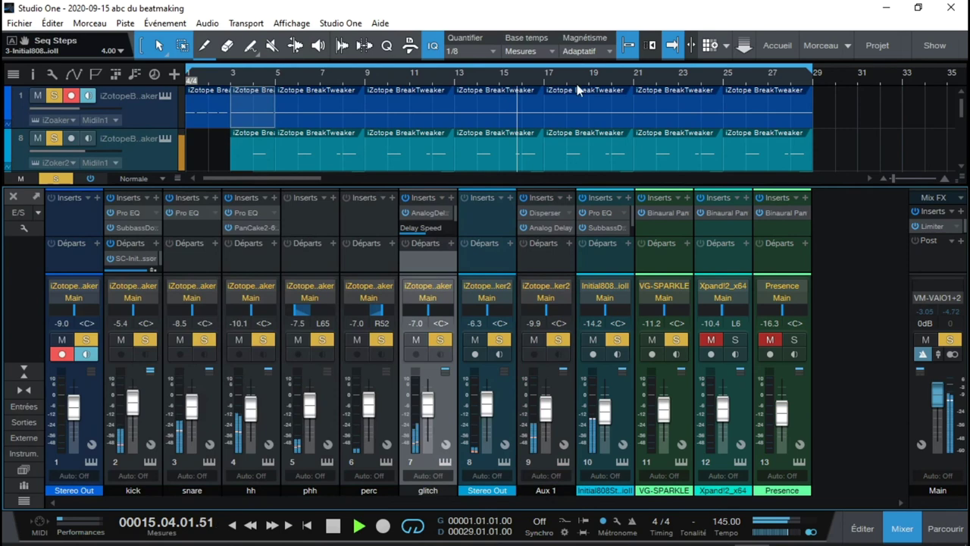
pyautogui.click(681, 461)
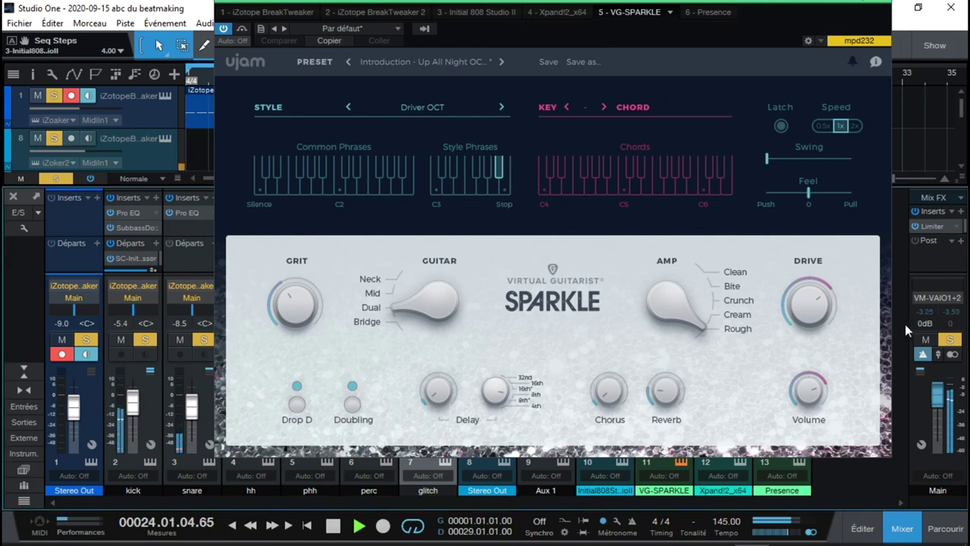
pyautogui.moveTo(820, 7); pyautogui.dragTo(511, 7)
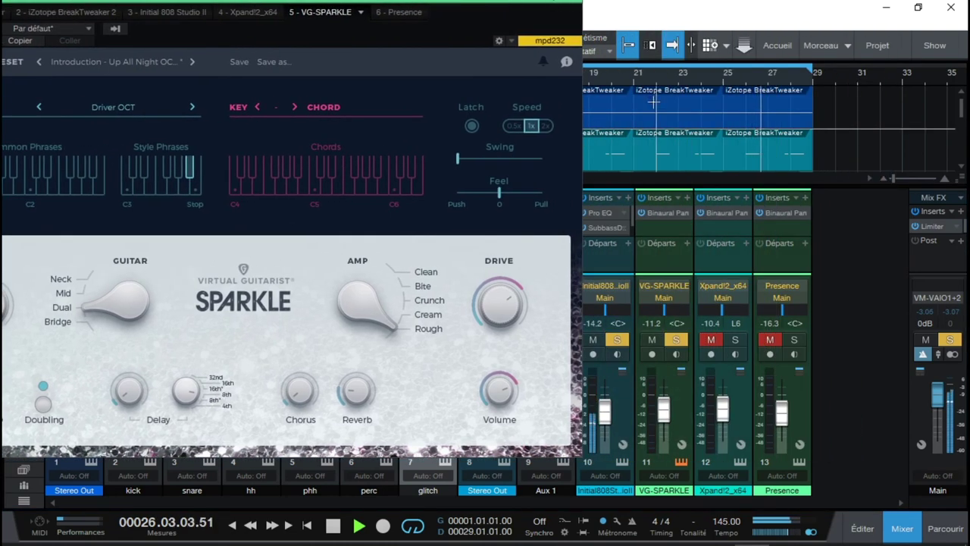
# Add the Xpand!2 channel to the solos and show its whole instrument window to examine the string parts.
pyautogui.click(736, 342)
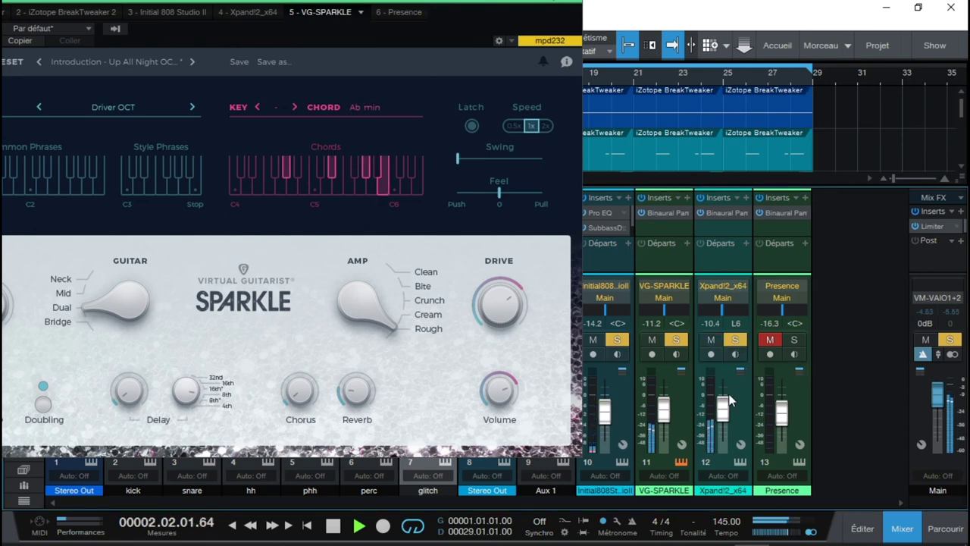
pyautogui.click(739, 462)
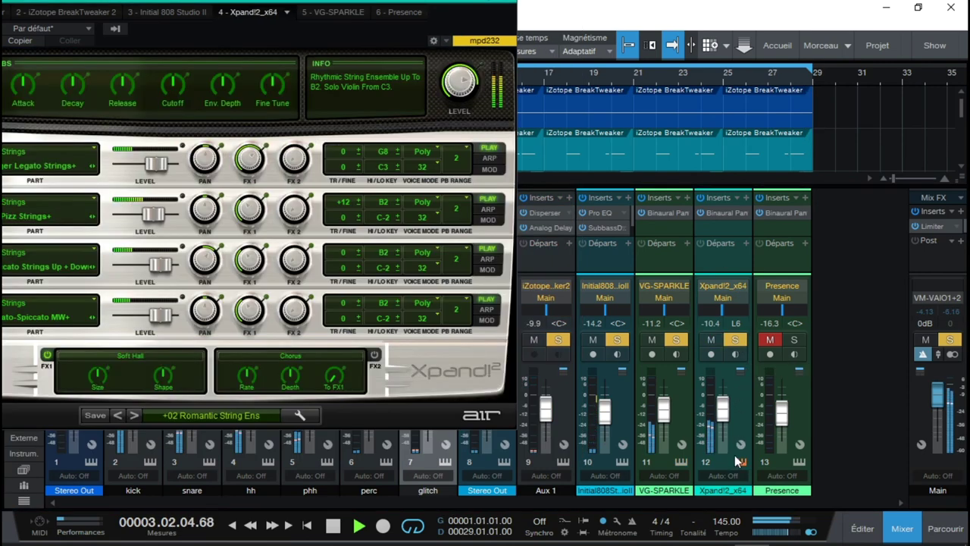
pyautogui.moveTo(179, 61); pyautogui.dragTo(298, 83)
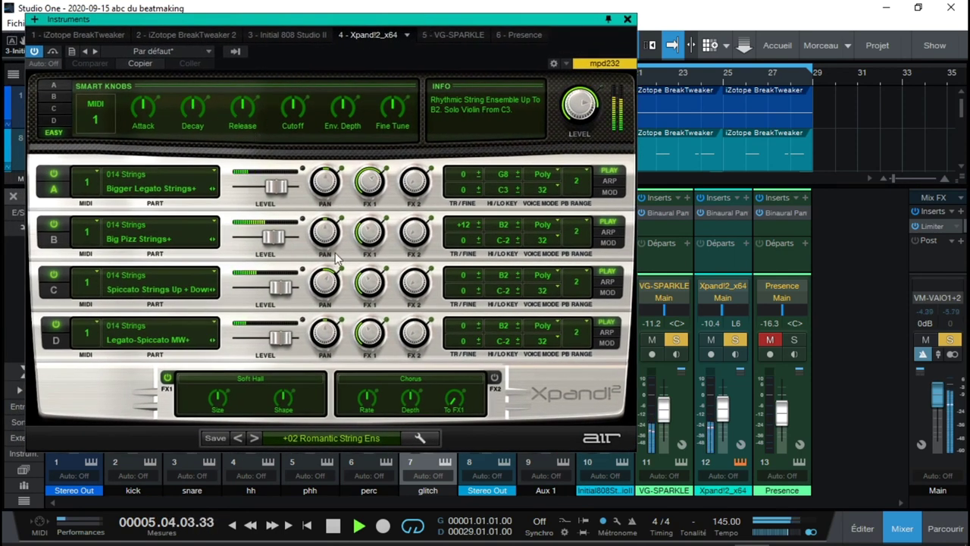
# Open the Presence instrument to examine its Violin Full preset, add its channel to the solos and close the window.
pyautogui.click(800, 462)
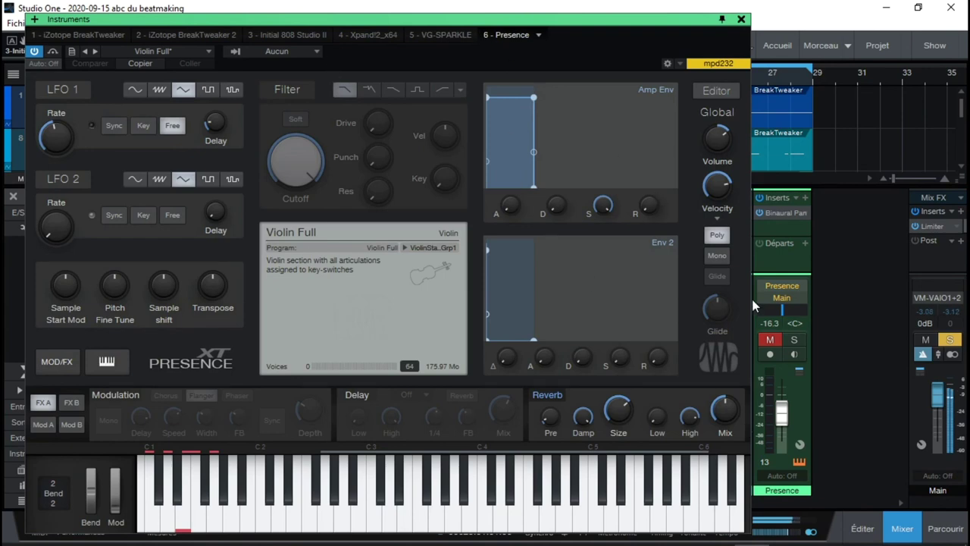
pyautogui.click(794, 339)
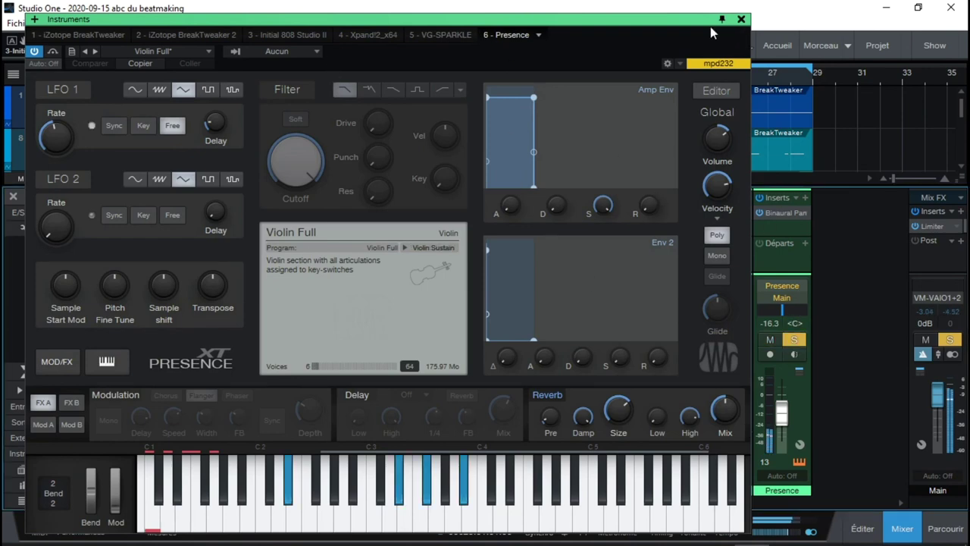
pyautogui.moveTo(662, 22); pyautogui.dragTo(656, 8)
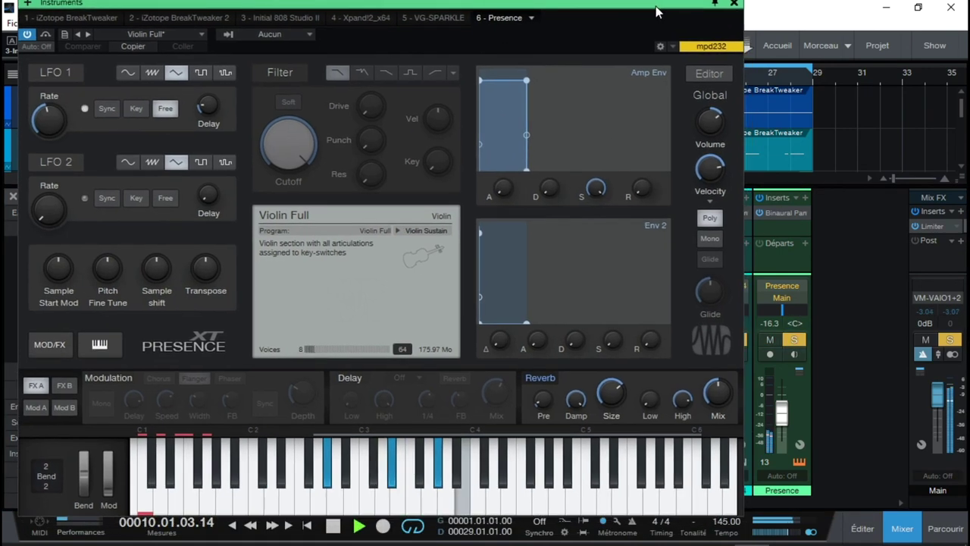
pyautogui.click(734, 6)
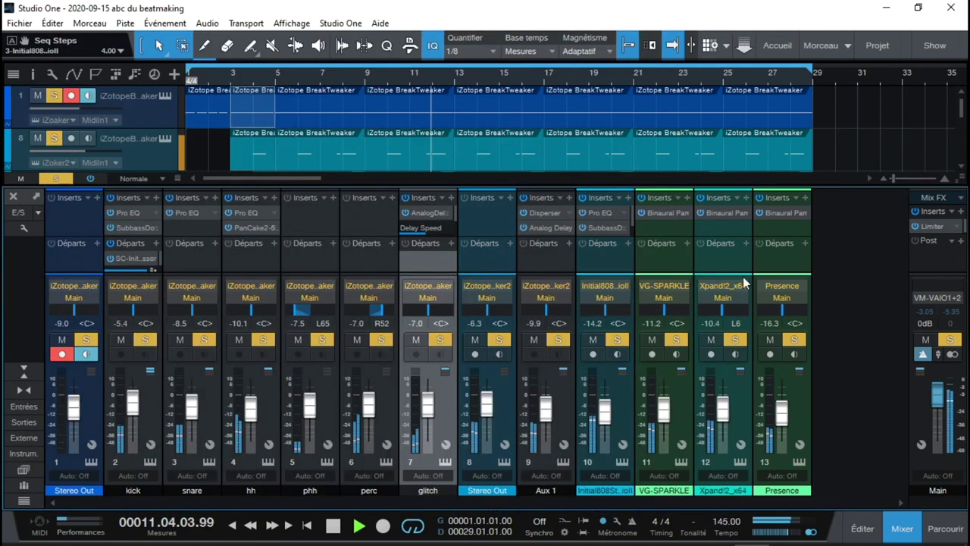
# Clear the solos and isolate the Presence channel in the mixer, dropping the Initial 808 channel's remaining solo, to hear the strings alone.
pyautogui.keyDown('ctrl'); pyautogui.click(794, 339); pyautogui.keyUp('ctrl')
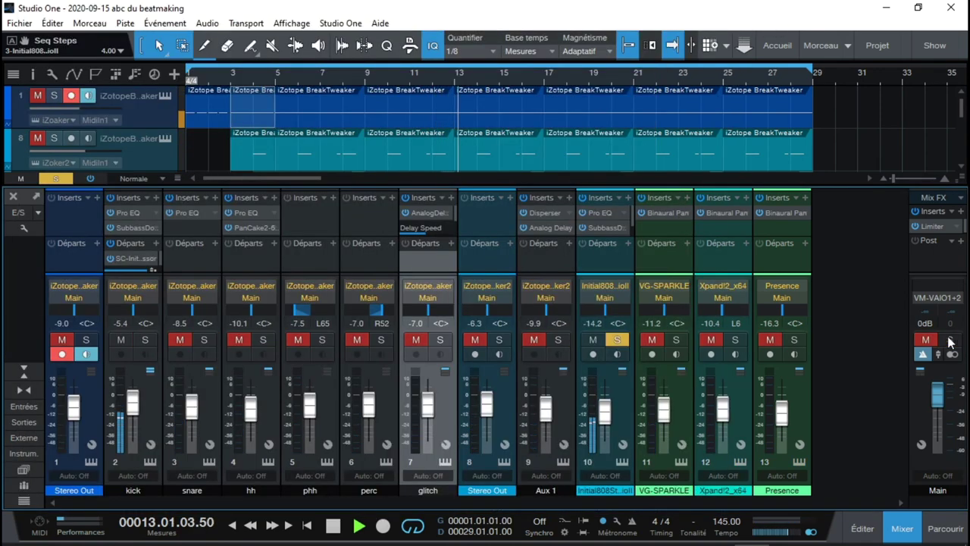
pyautogui.click(793, 339)
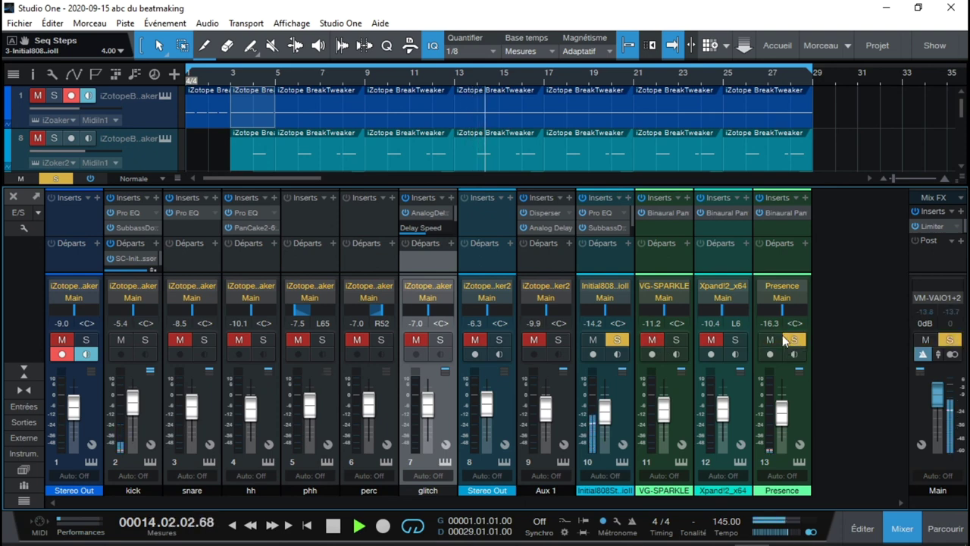
pyautogui.click(616, 340)
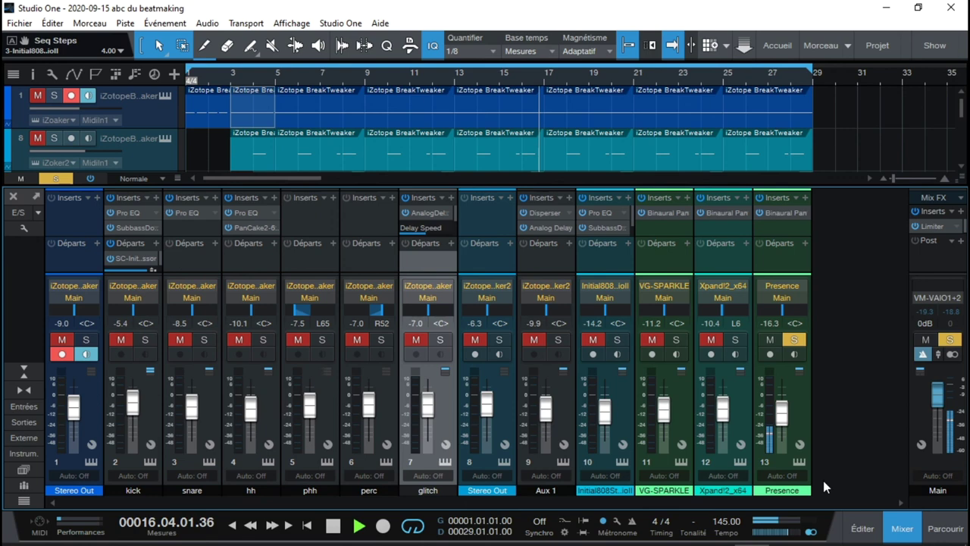
# Hide the mixer, open the Presence track's Verse part at bar 21 to examine its notes and close the editor.
pyautogui.click(902, 528)
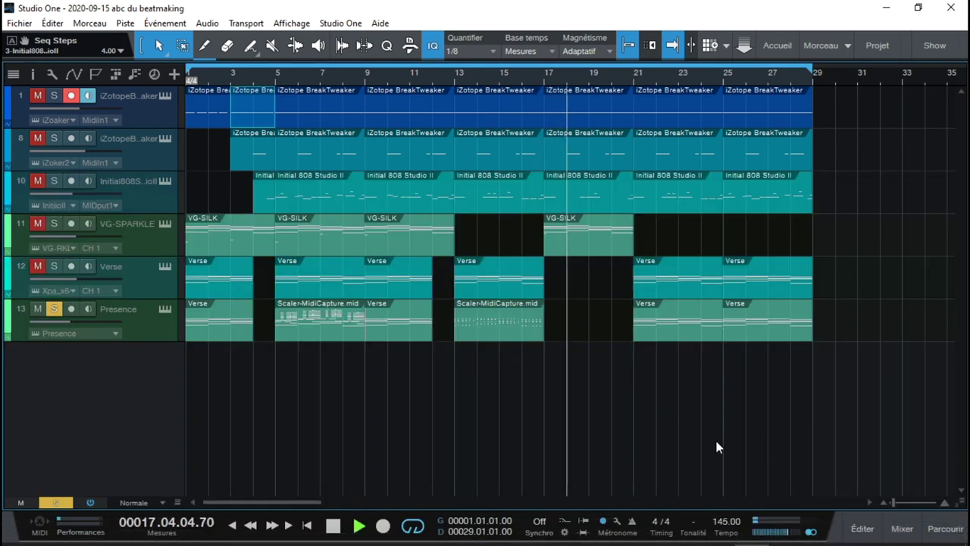
pyautogui.doubleClick(663, 334)
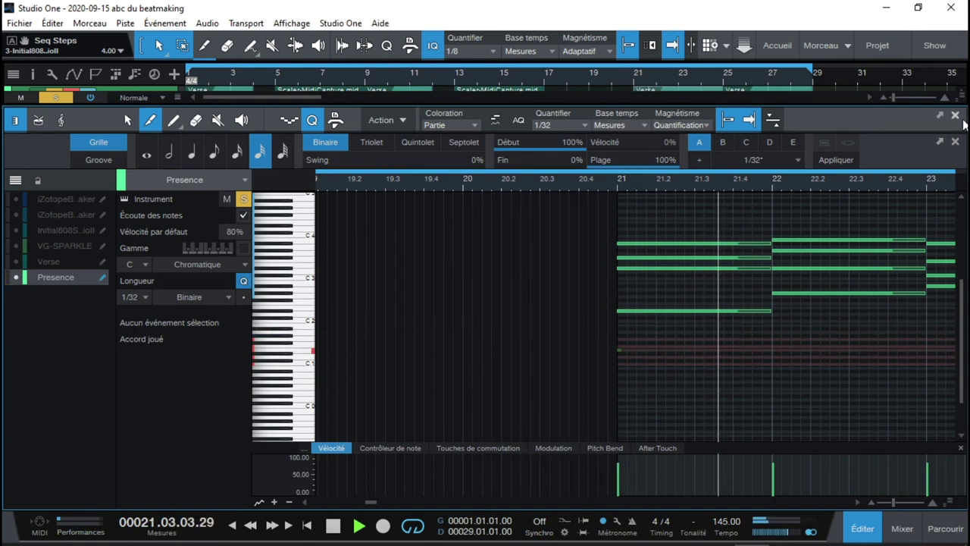
pyautogui.press('F2')
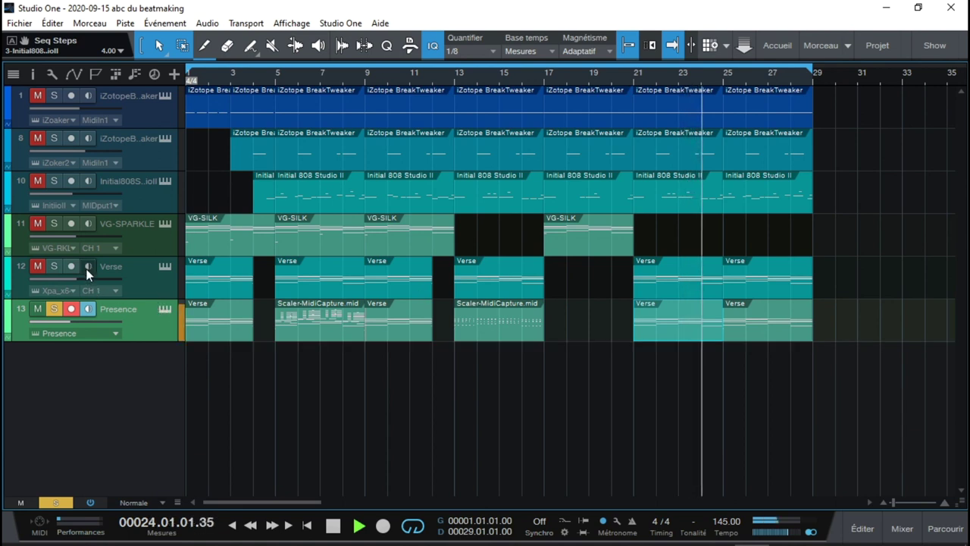
# Play the Presence track from bar 5, examine the notes of its Scaler-MidiCapture part there and close the note editor.
pyautogui.press('Home')
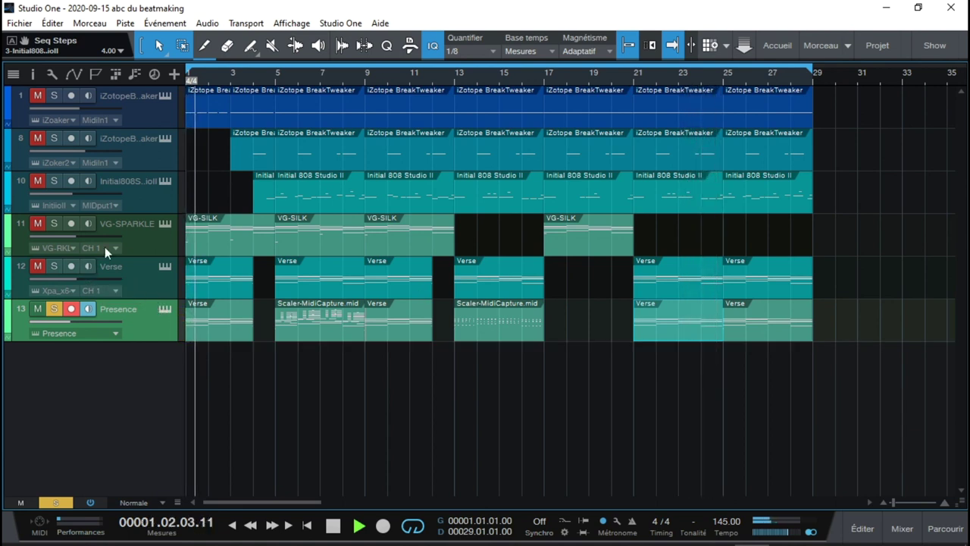
pyautogui.click(274, 79)
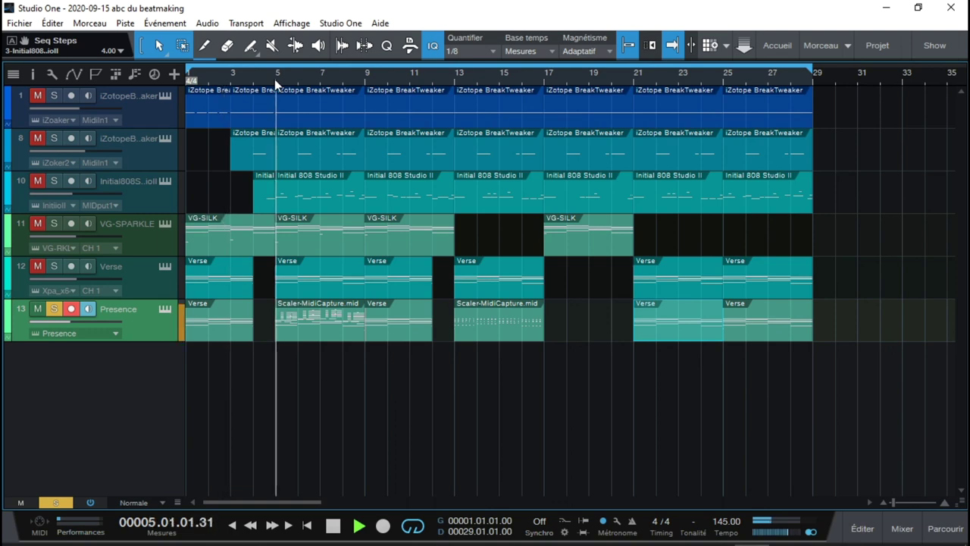
pyautogui.doubleClick(294, 324)
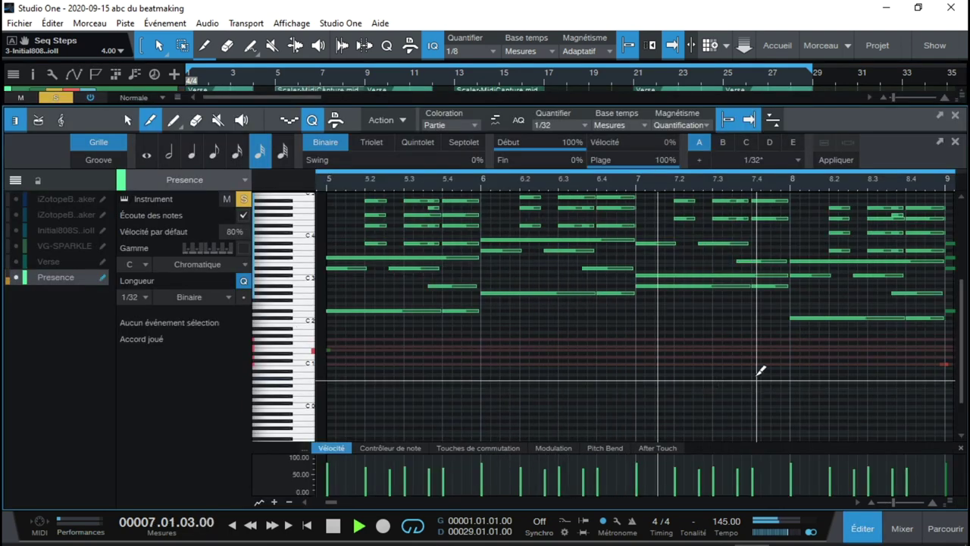
pyautogui.click(955, 117)
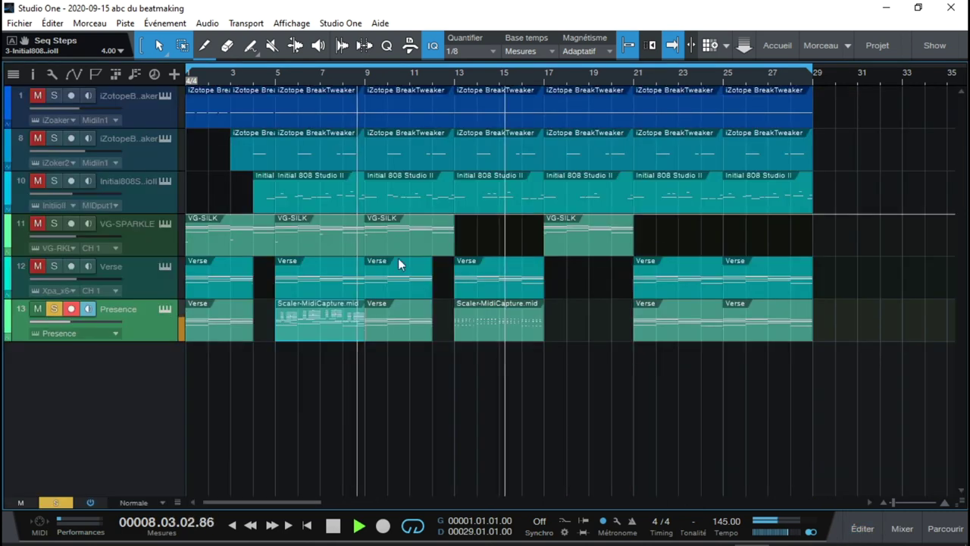
# Add the Verse, VG-SPARKLE, Initial 808 and both BreakTweaker tracks to the solos one by one to hear the parts build up.
pyautogui.click(53, 266)
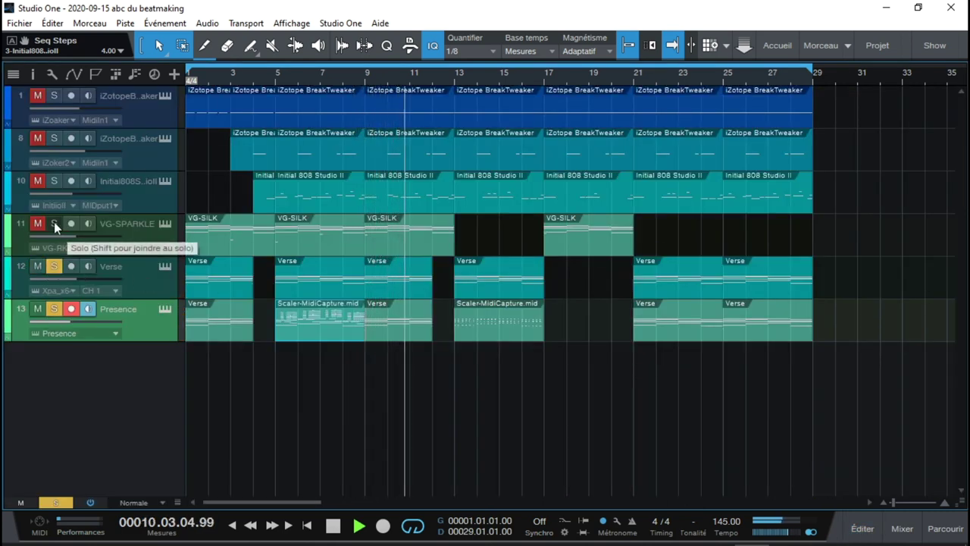
pyautogui.click(54, 221)
pyautogui.click(52, 183)
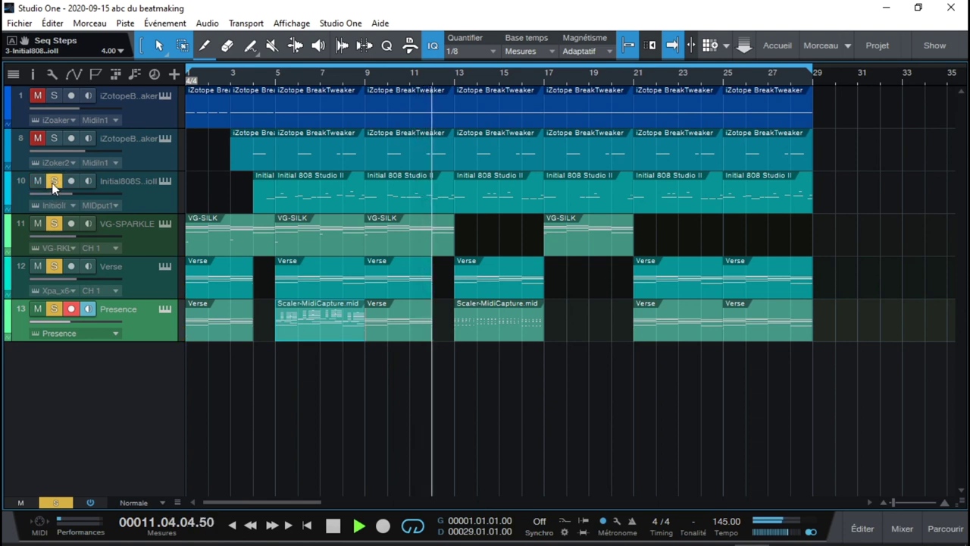
pyautogui.click(53, 138)
pyautogui.click(54, 94)
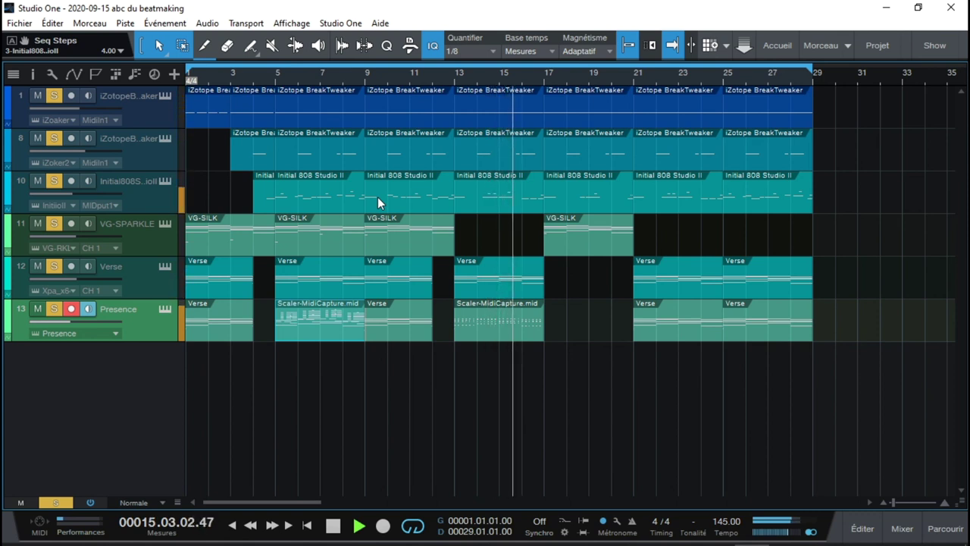
# Show the mixer and clear every solo, including the Initial 808 channel's, so the full beat plays.
pyautogui.moveTo(901, 528)
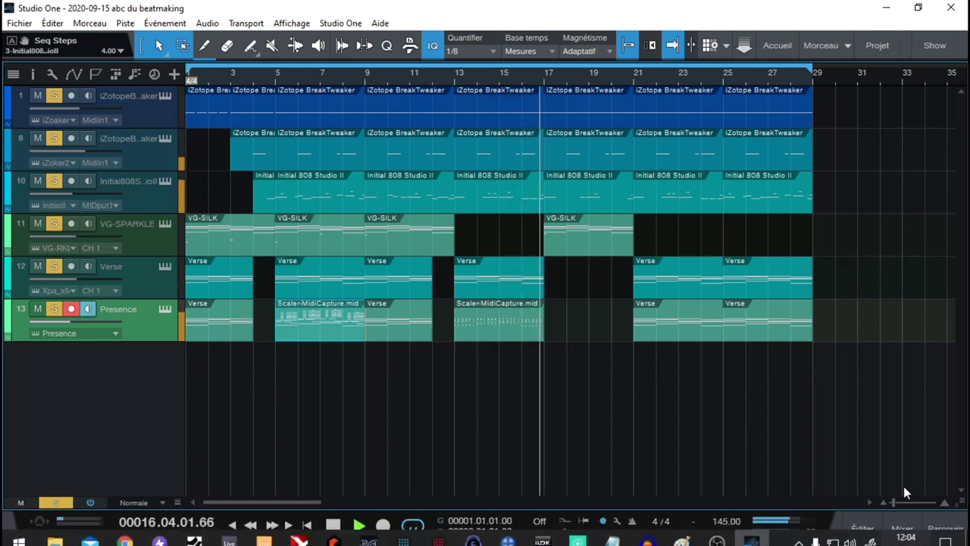
pyautogui.click(902, 530)
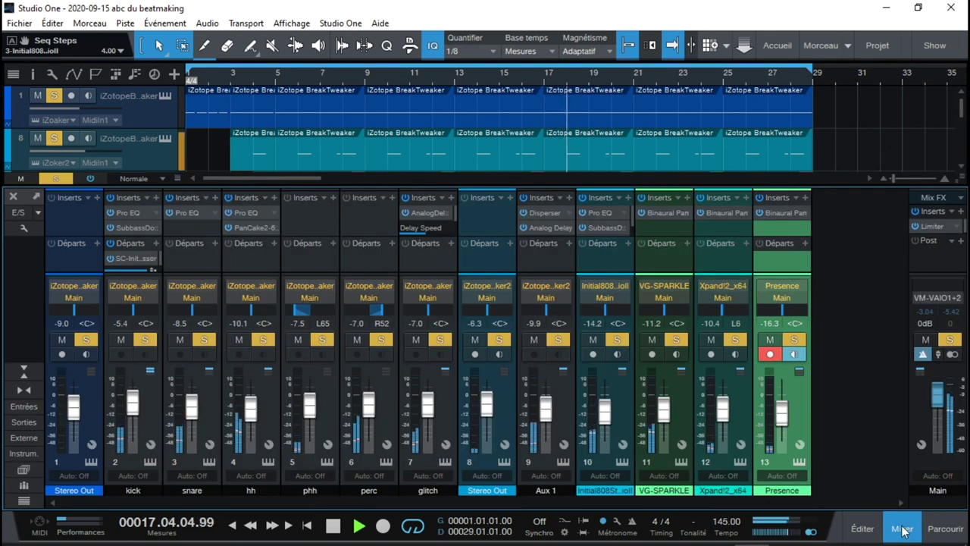
pyautogui.click(952, 339)
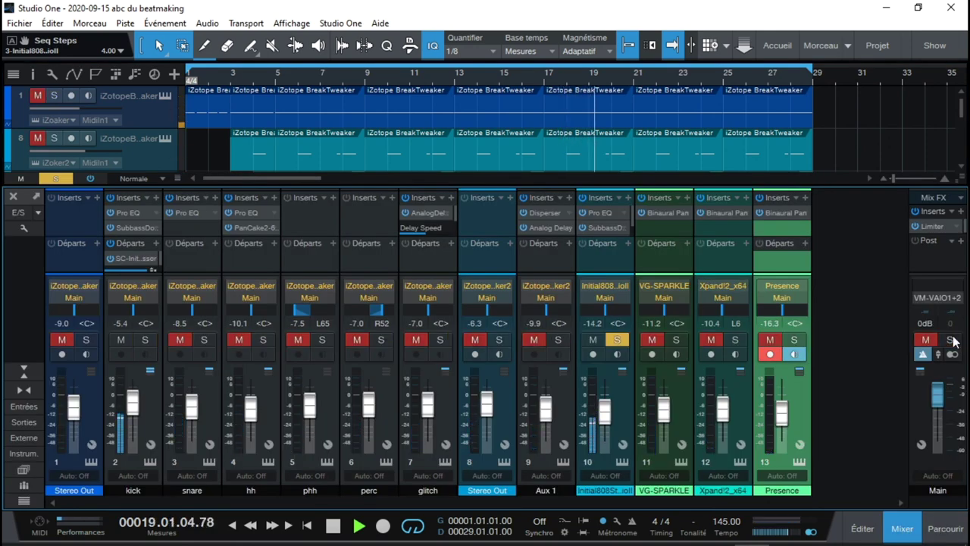
pyautogui.click(617, 340)
pyautogui.click(617, 341)
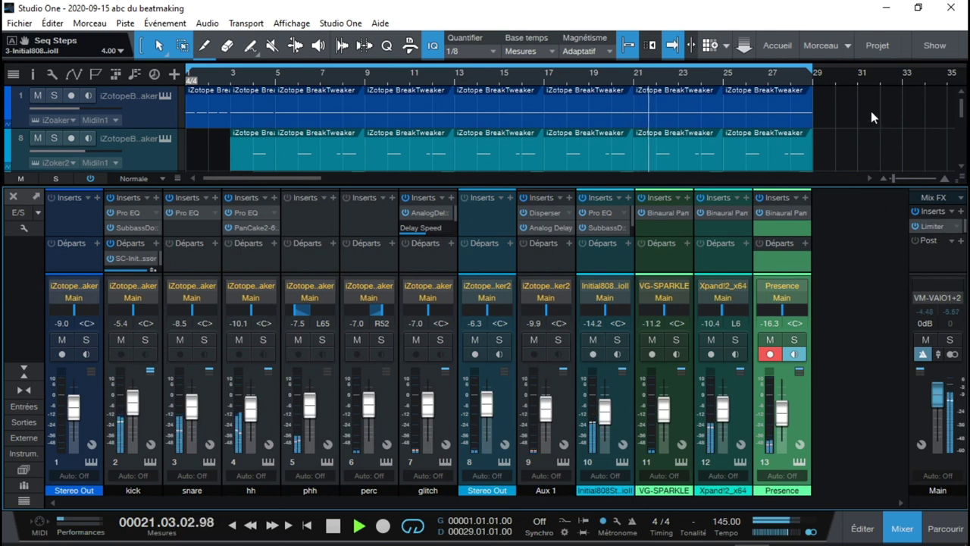
# Hide the mixer, open the first track's BreakTweaker instrument and reposition its window so the whole sequencer is visible.
pyautogui.click(907, 522)
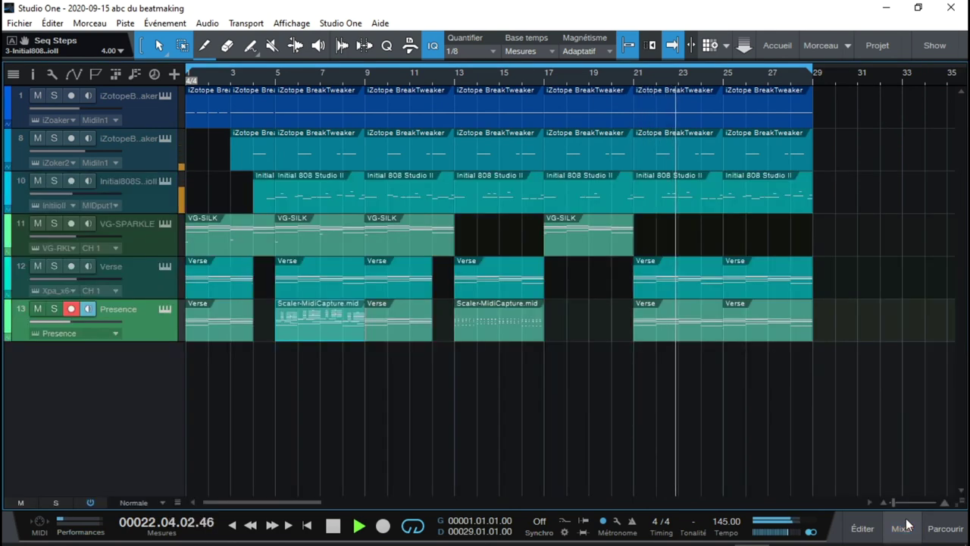
pyautogui.click(164, 96)
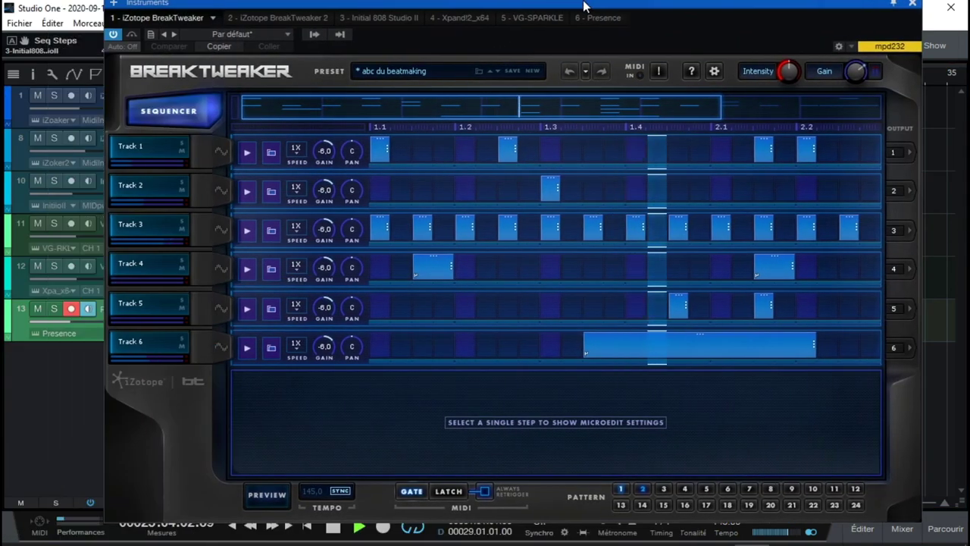
pyautogui.moveTo(583, 6); pyautogui.dragTo(529, 12)
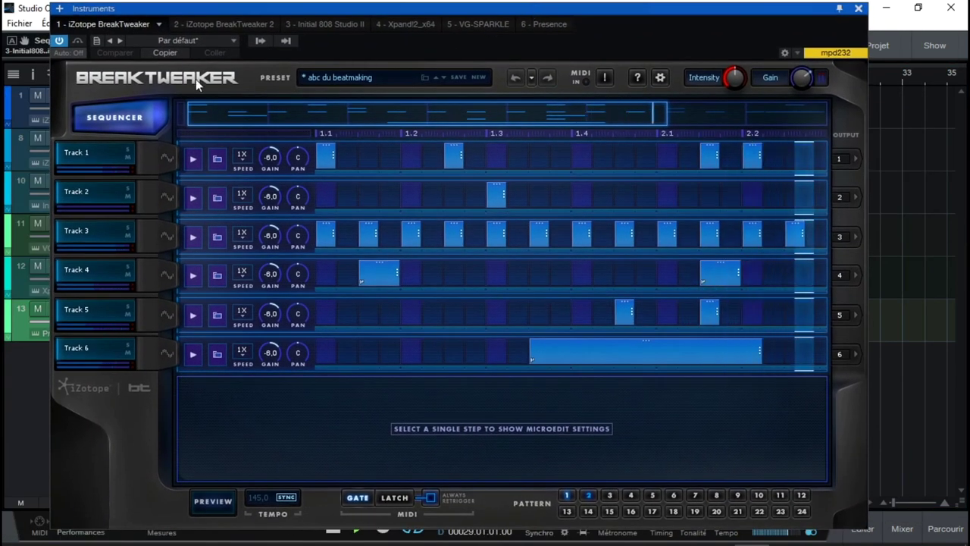